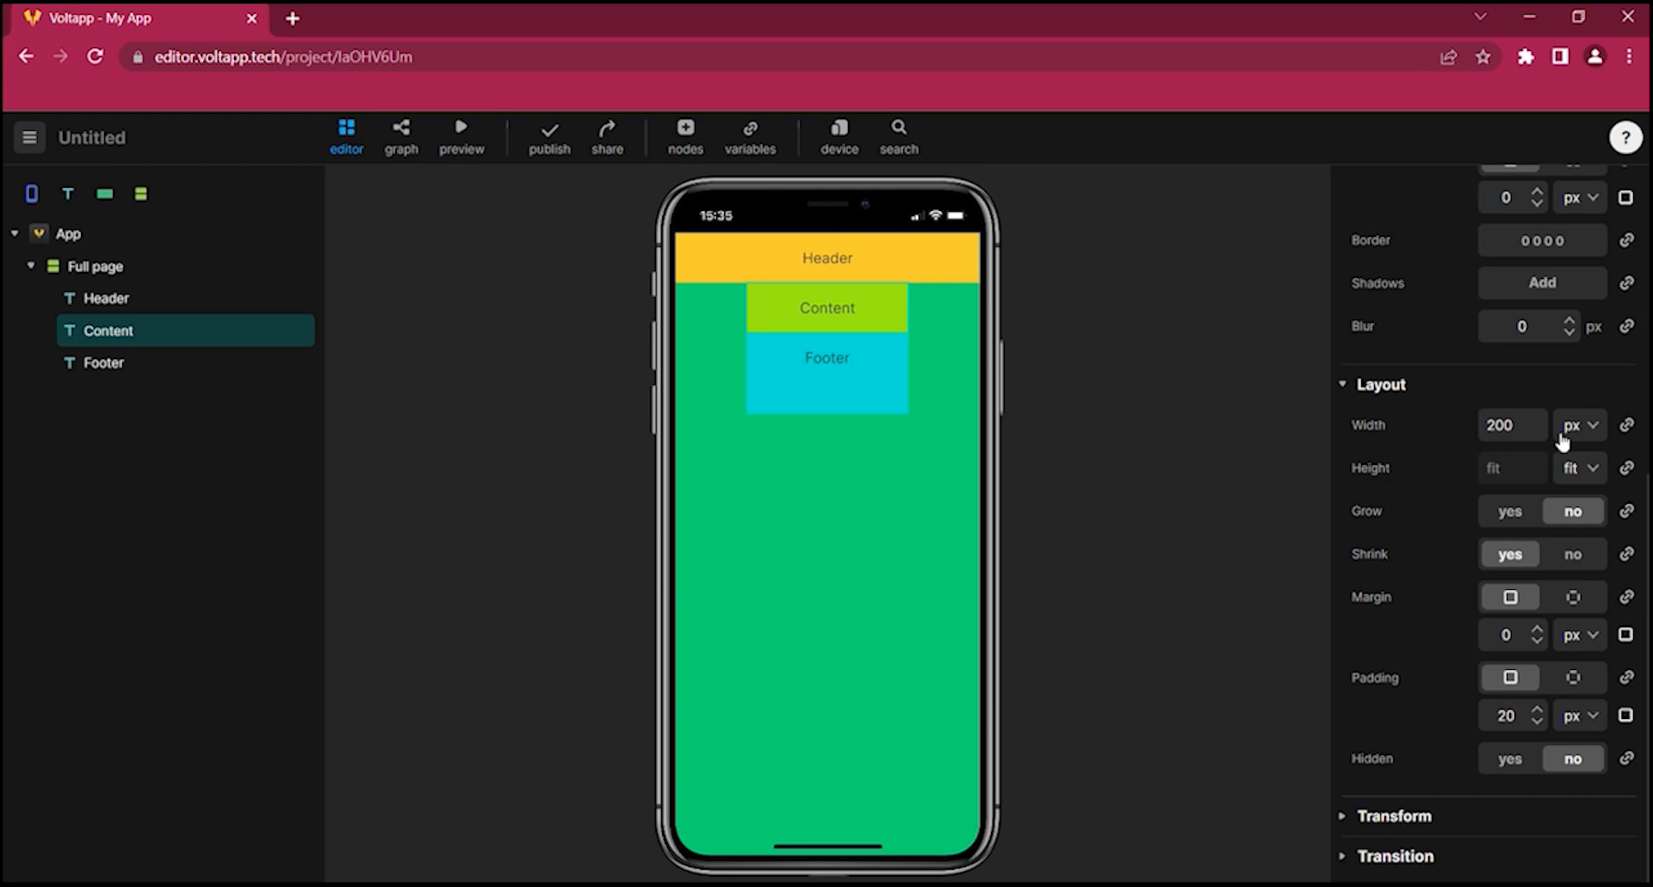
Set the Content node's width to 100 %, turn its grow setting on and its shrink setting off
click(1574, 465)
click(1510, 511)
click(1573, 554)
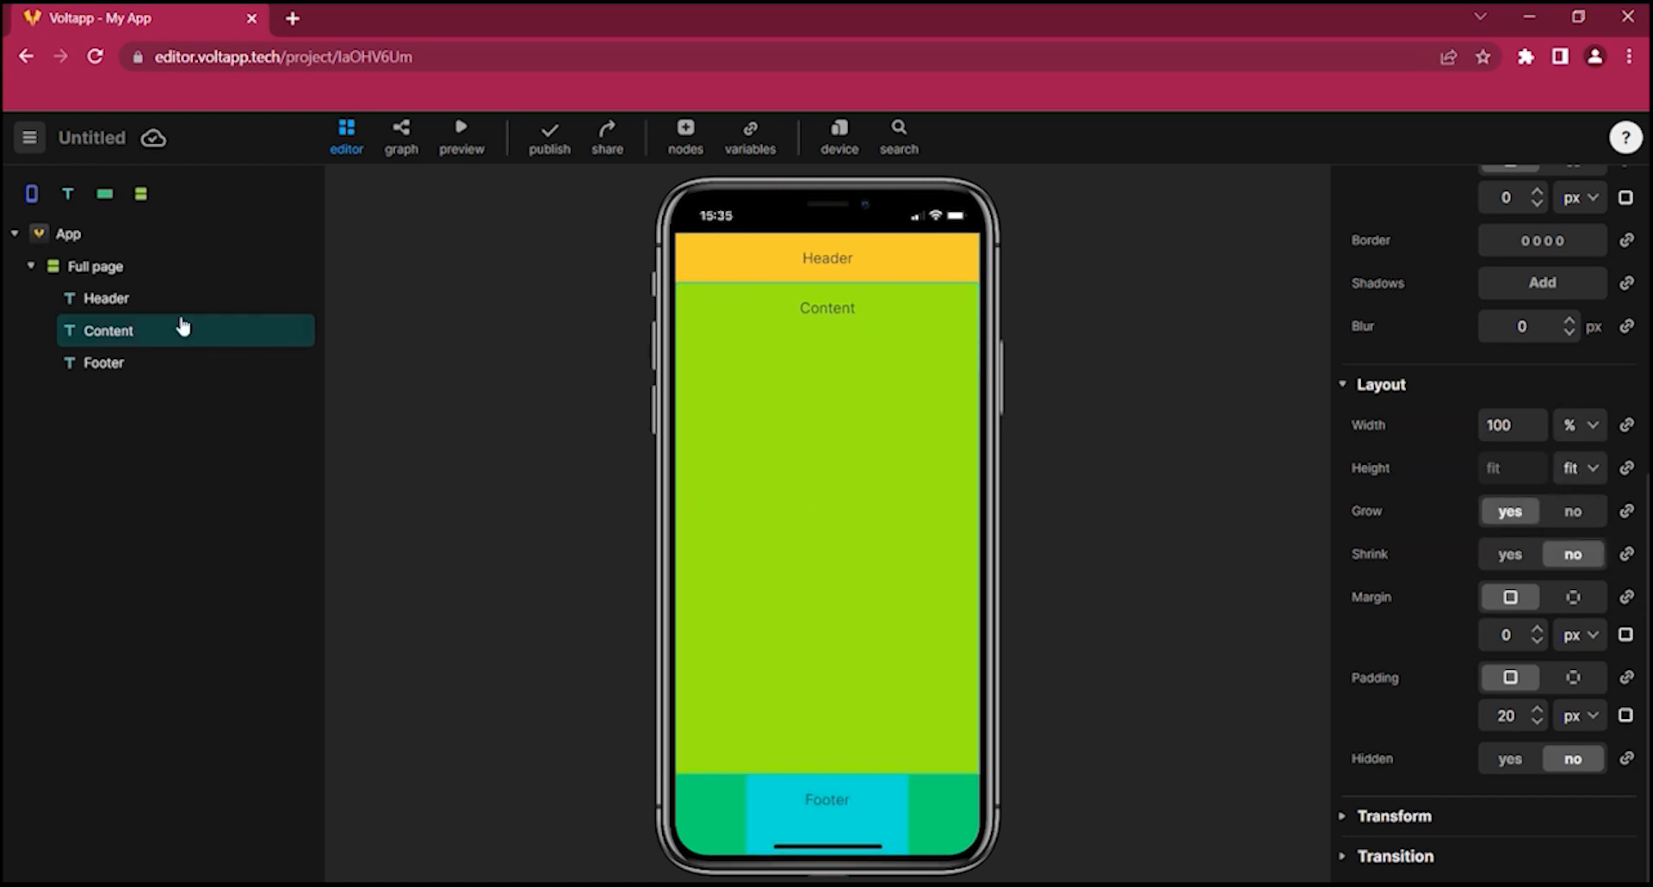
Set the Footer node's width to 100 %
click(183, 363)
click(1576, 424)
click(1581, 479)
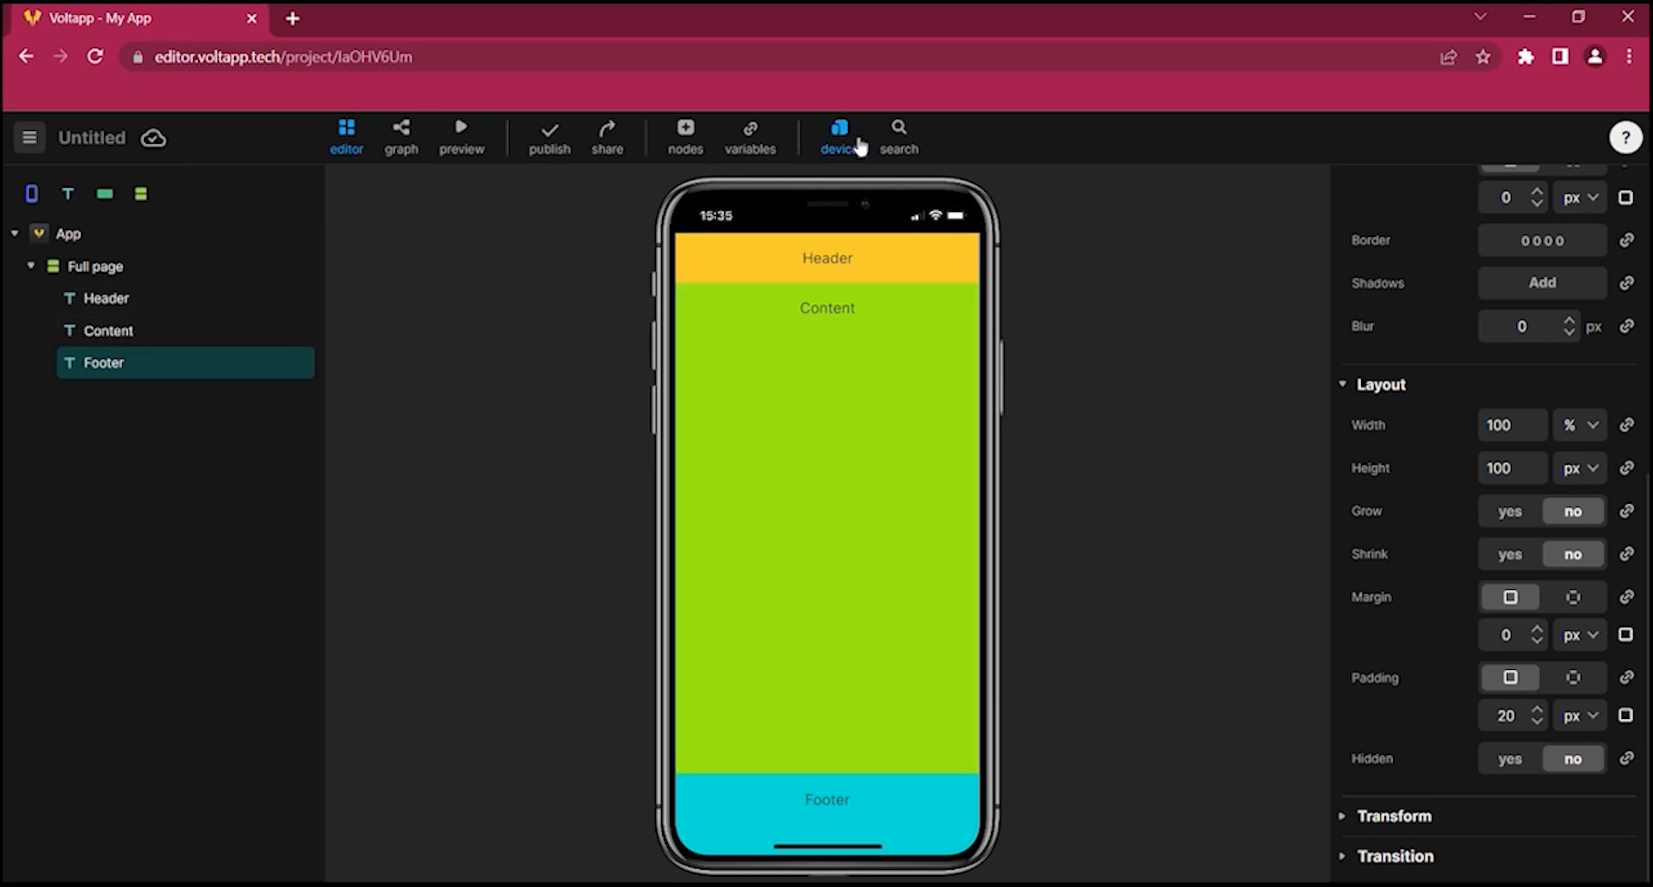
Preview the page on the MacBook Air and MacBook Pro 16" device frames
click(845, 157)
click(764, 476)
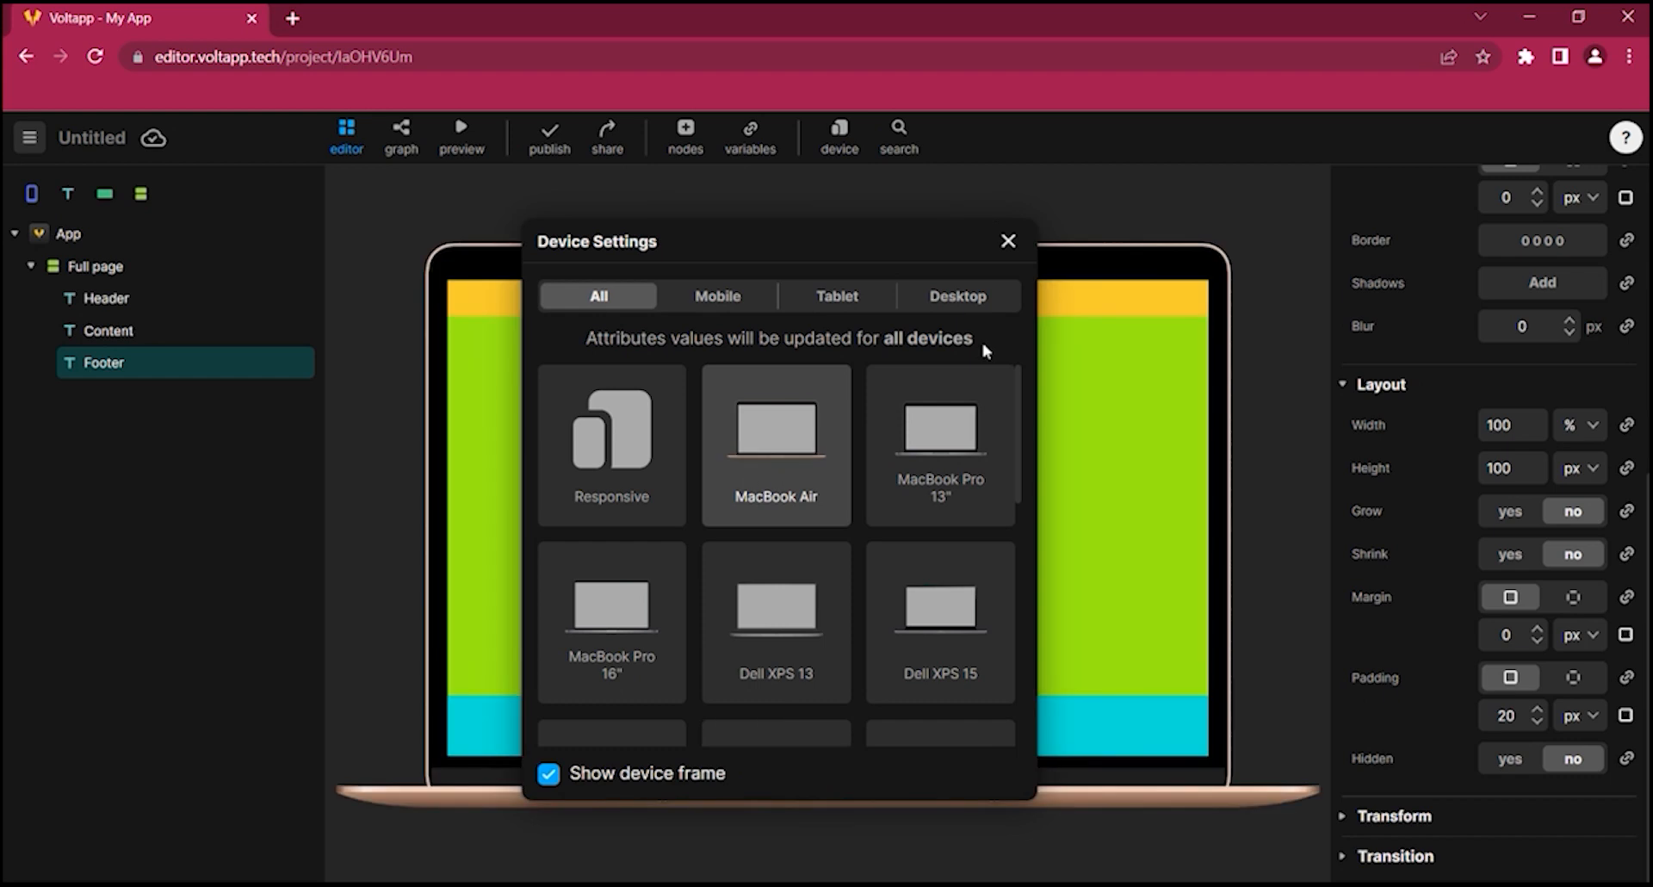
click(1008, 241)
click(840, 136)
click(685, 587)
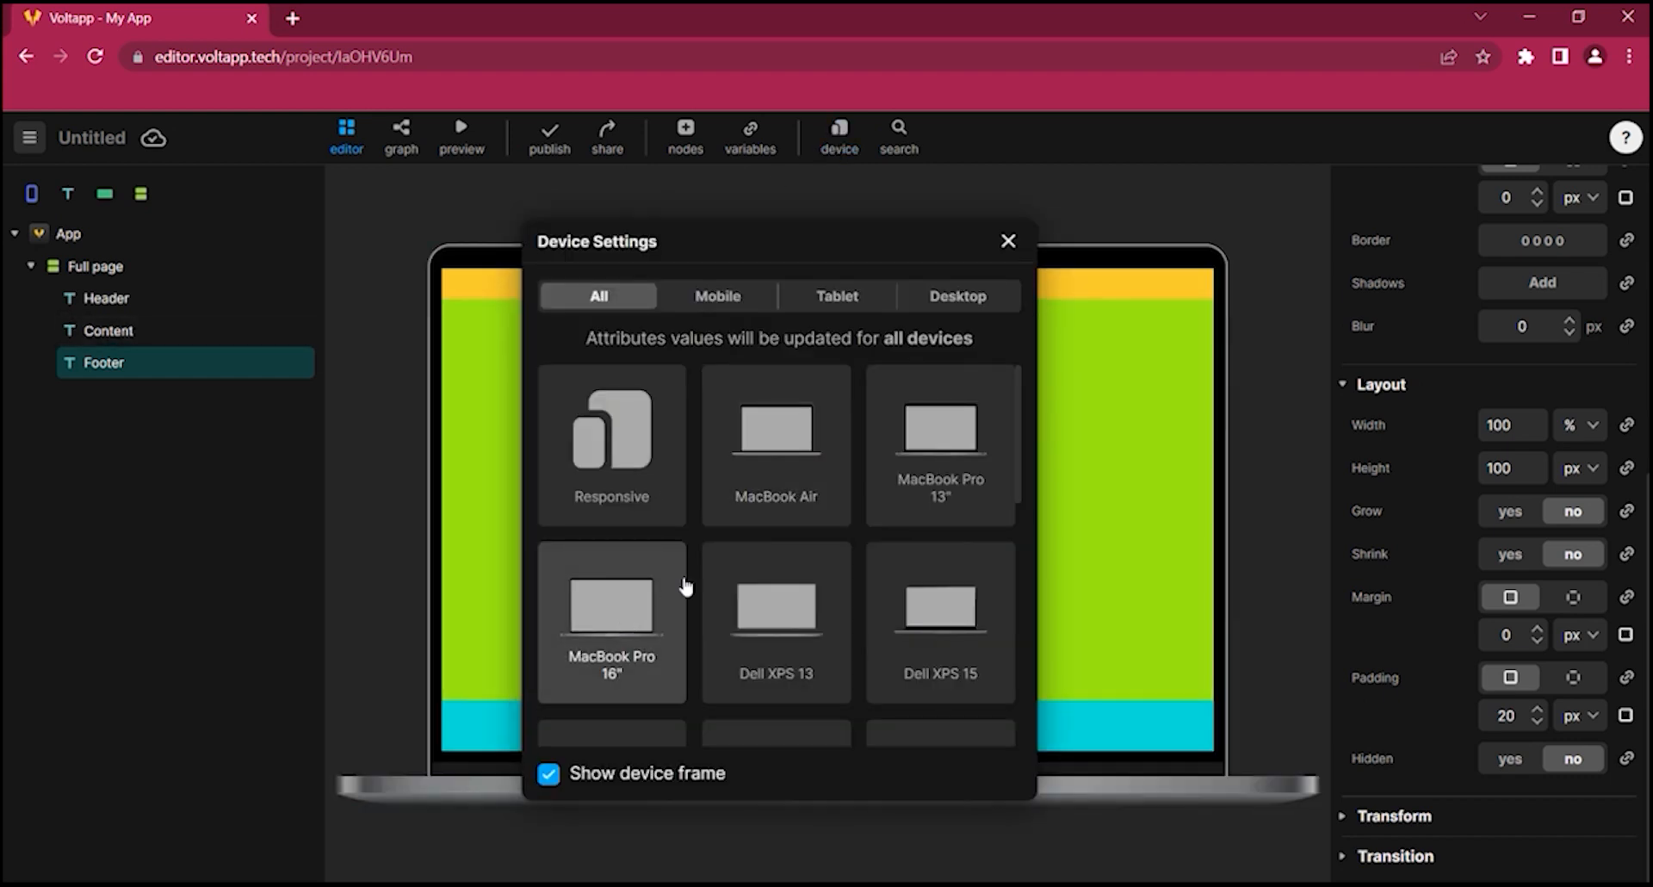
click(1008, 241)
Change the Content node's width to a range with a value of 800 px
click(896, 476)
click(1591, 441)
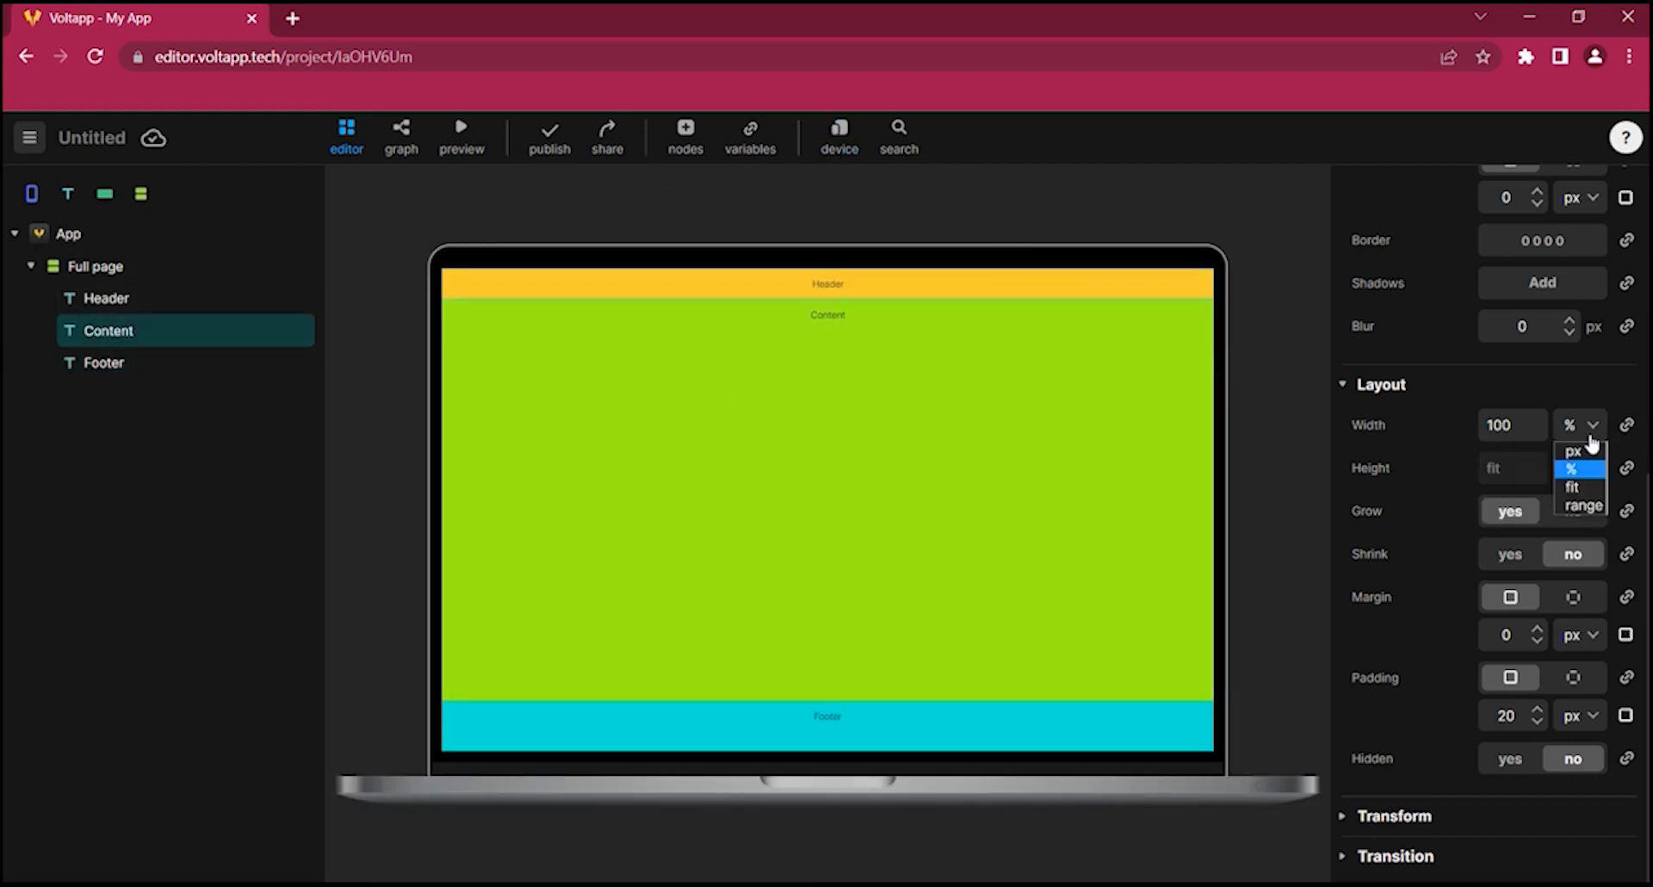
click(1584, 505)
click(1580, 462)
click(1560, 482)
text(800)
key(Return)
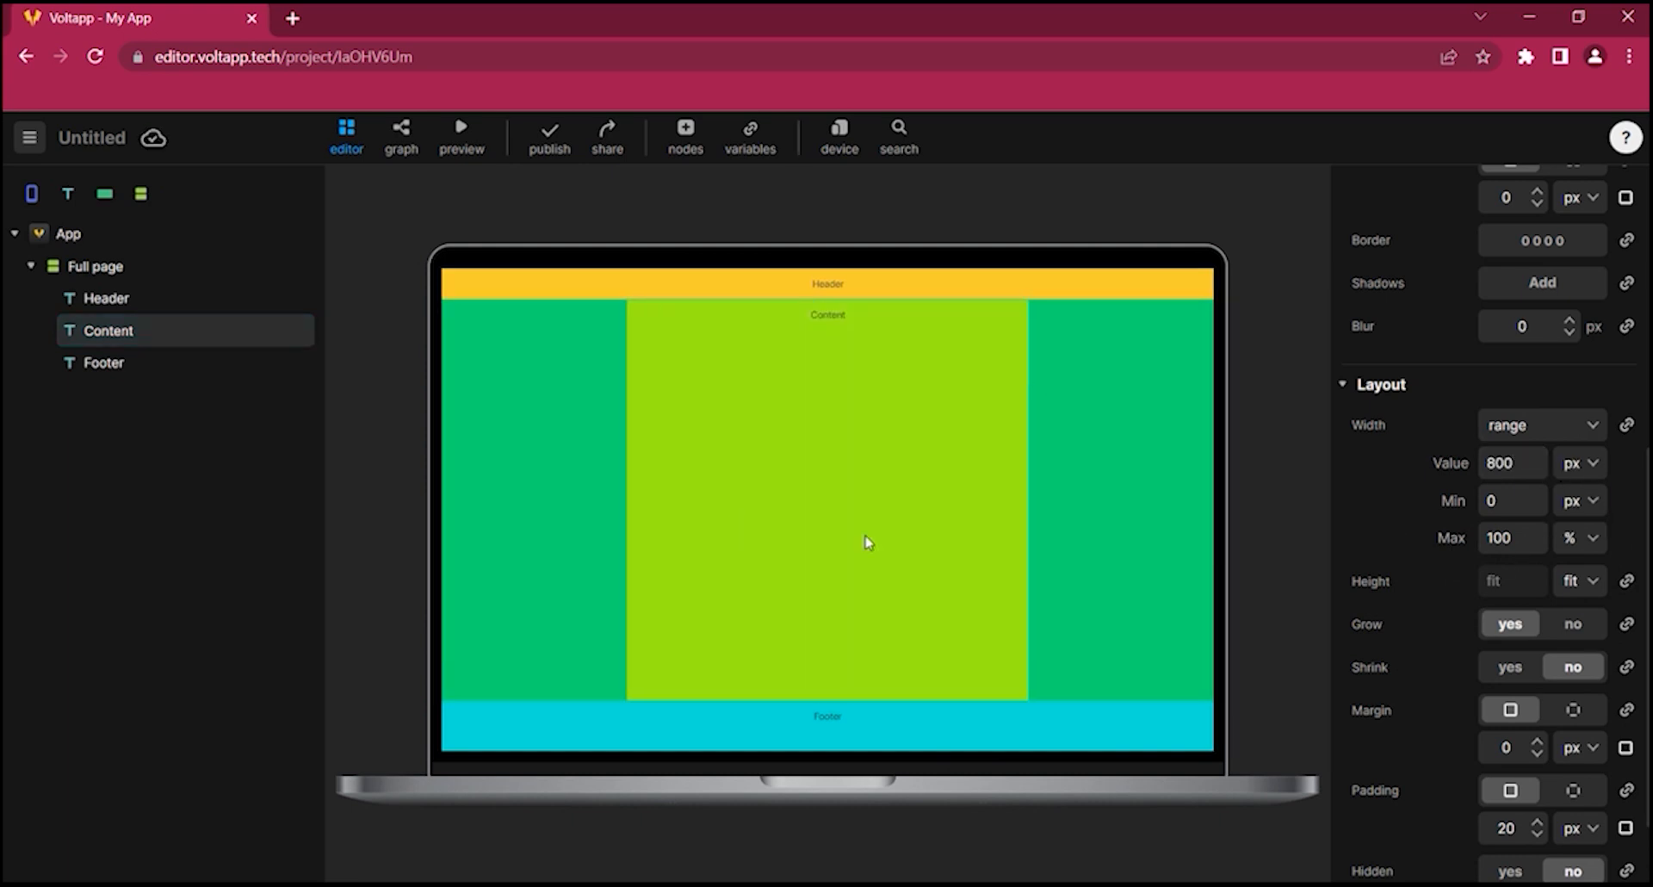
Preview the page layout on the iPhone X device
click(855, 146)
scroll(757, 586, down, 3)
click(779, 508)
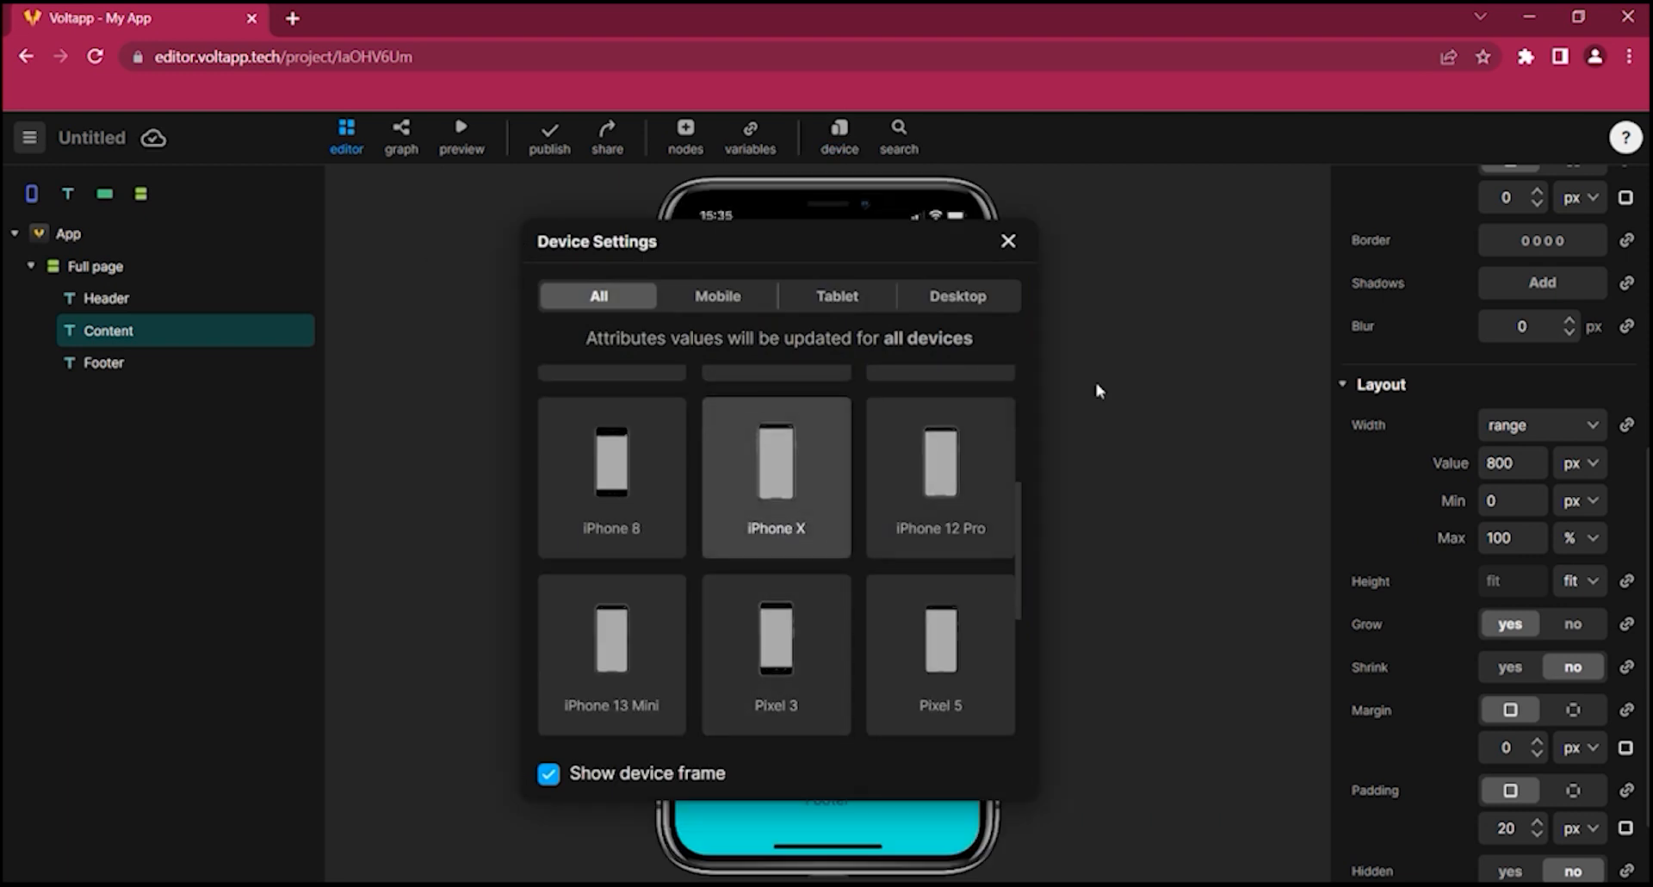
click(1009, 242)
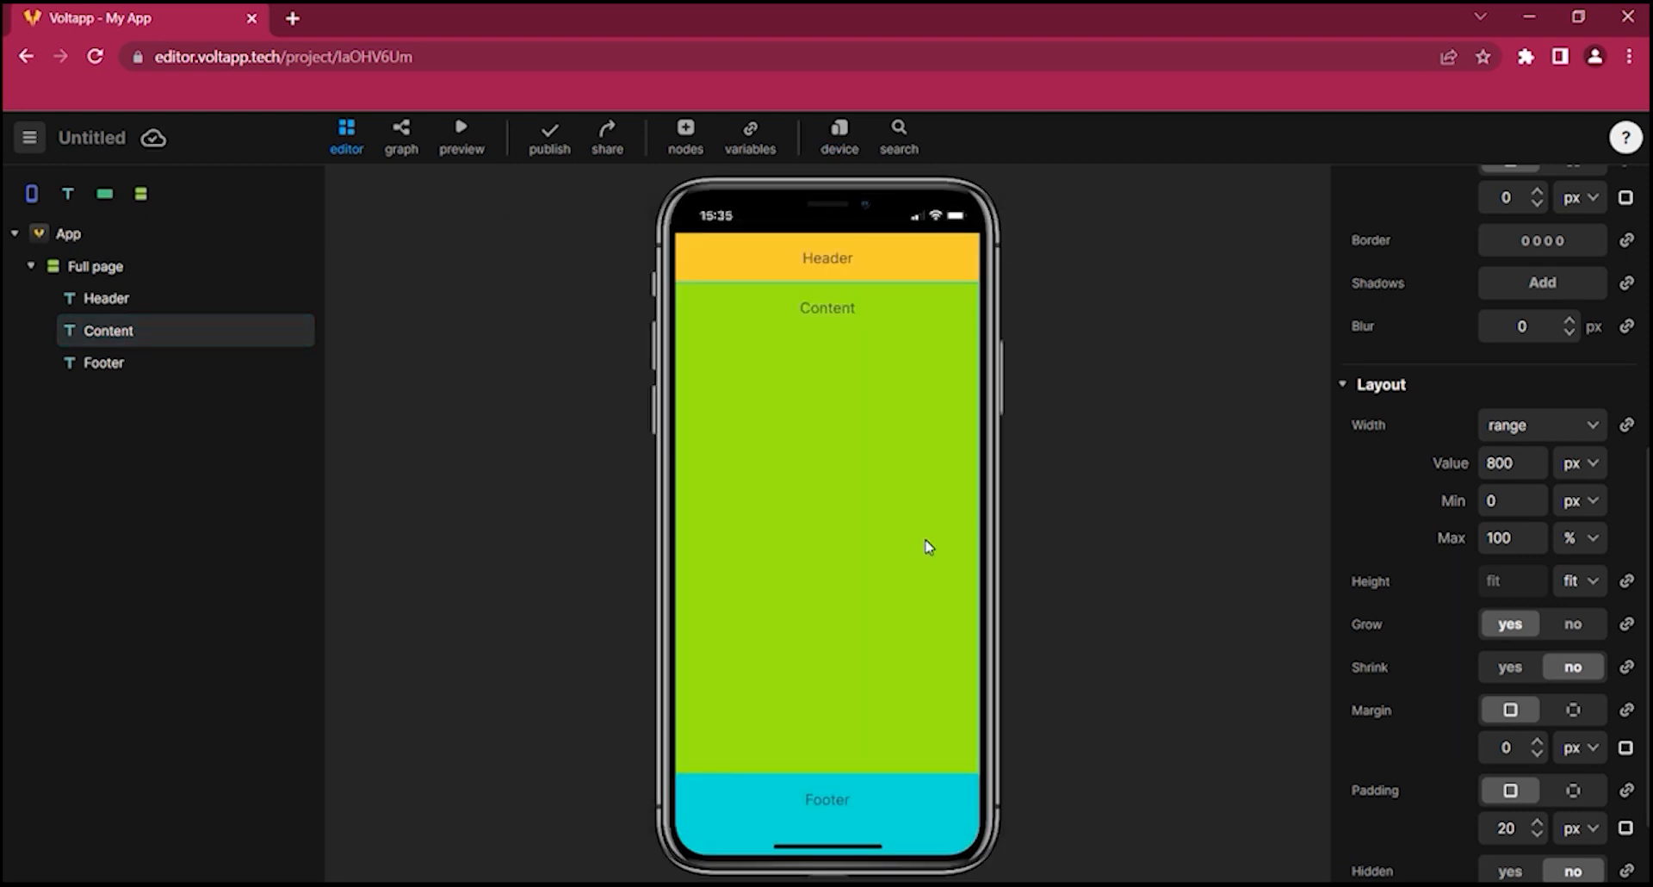
Switch the preview device to MacBook Air
click(842, 140)
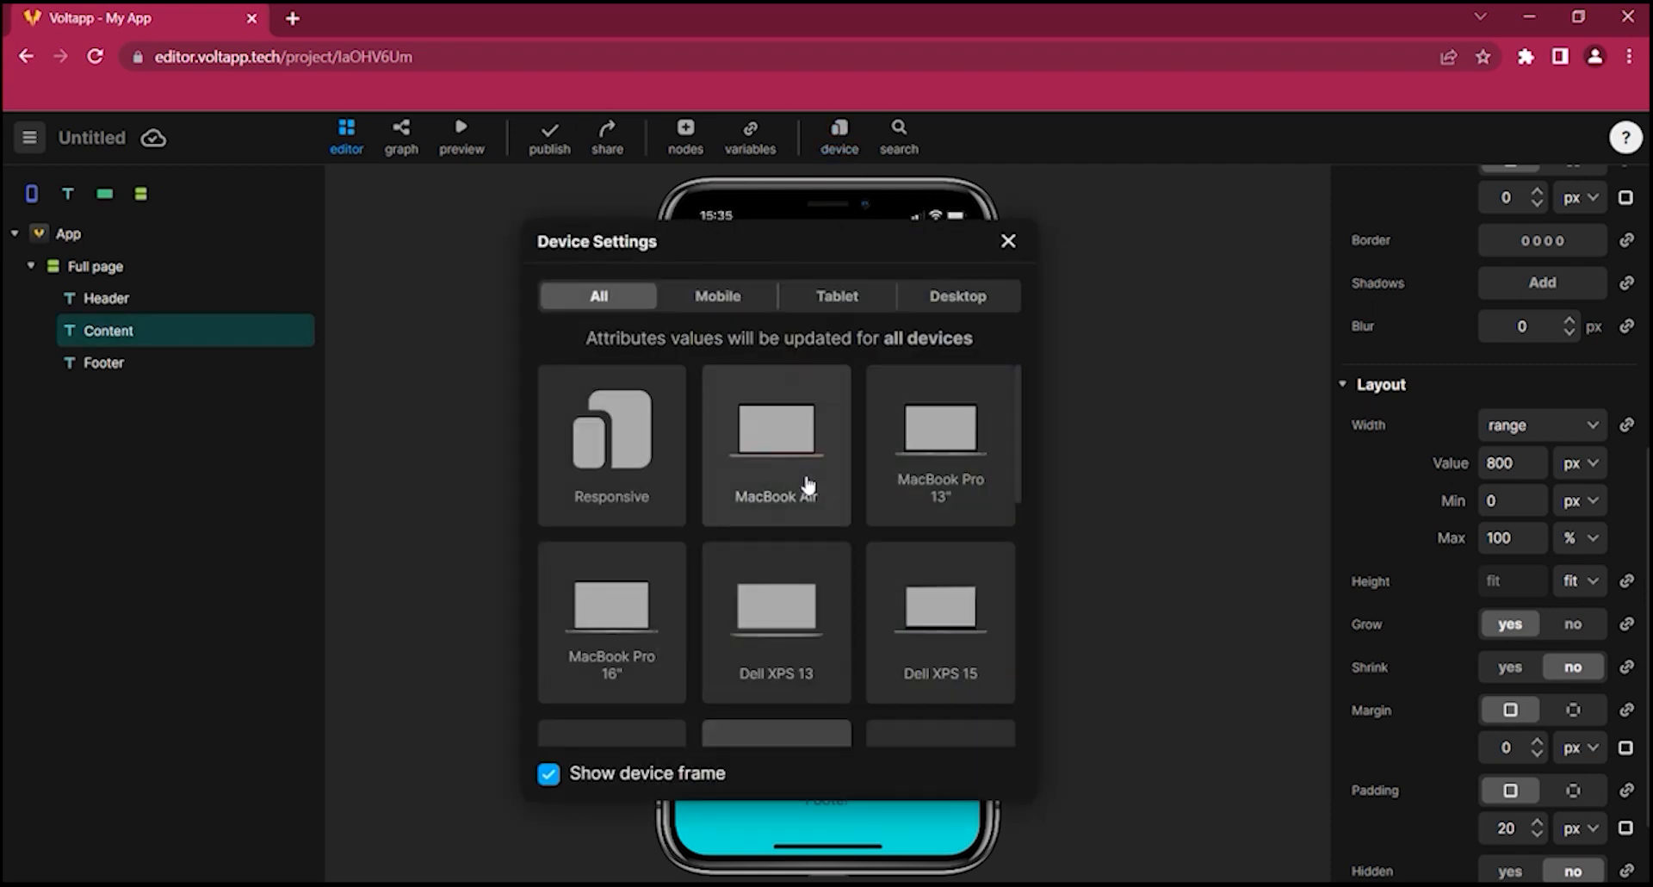
click(800, 477)
click(1008, 242)
Add a grid node between Header and the Content text node and name it "Content"
click(685, 138)
scroll(764, 461, down, 5)
drag(576, 461, 140, 343)
double_click(99, 335)
text(Content)
Rename the old Content text node to "Item" and set its text value to "Item"
double_click(107, 369)
text(Item)
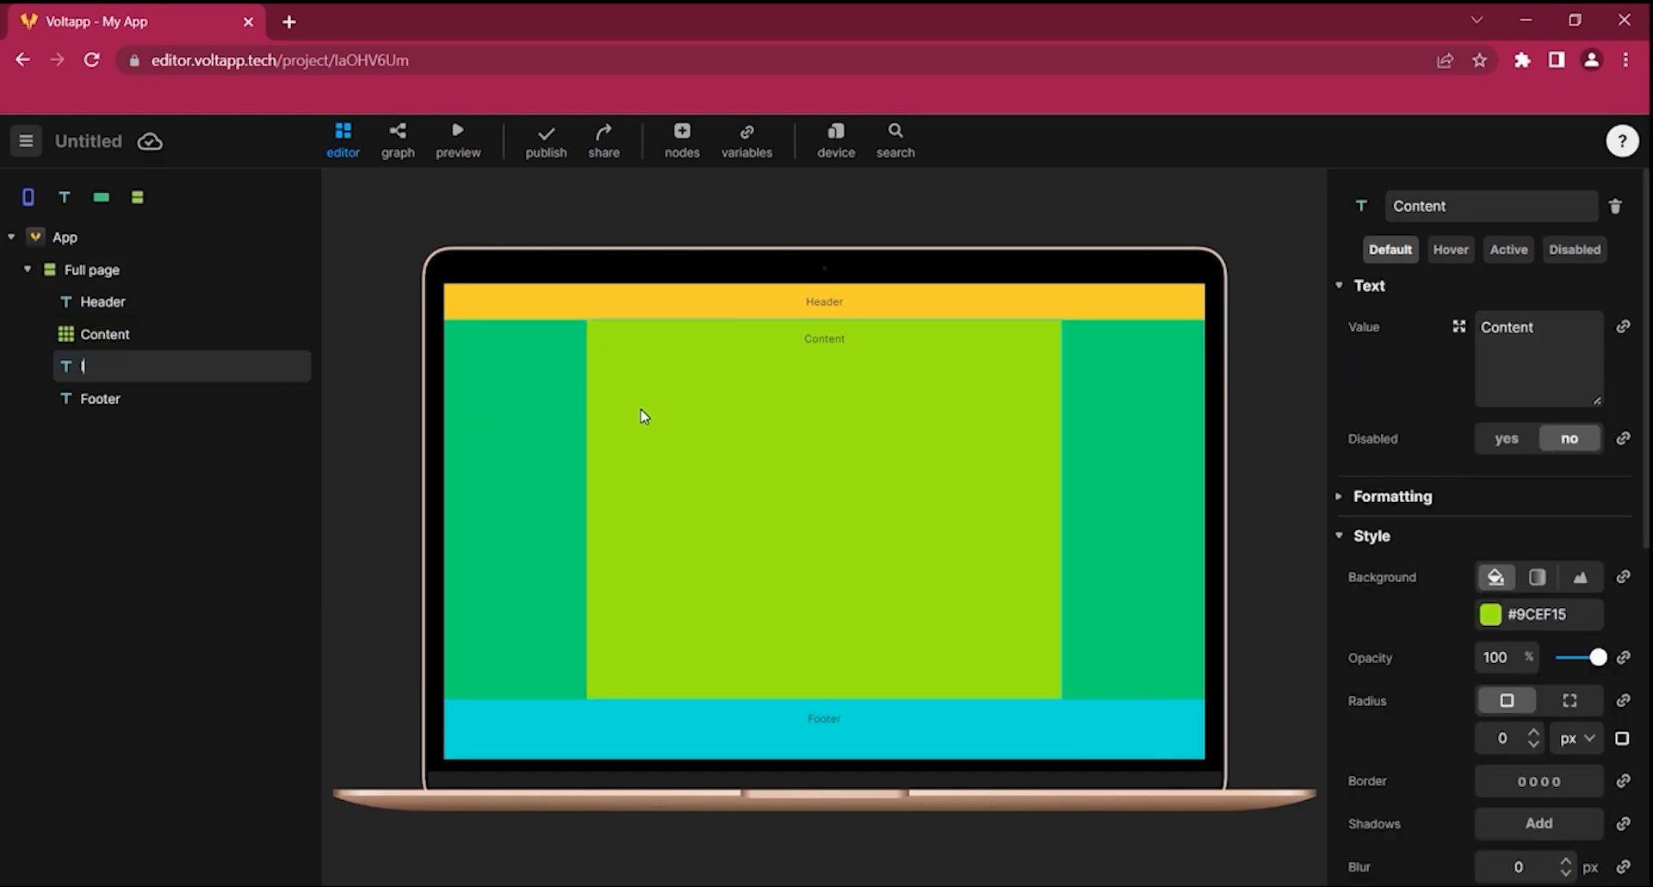
double_click(1507, 328)
text(Item)
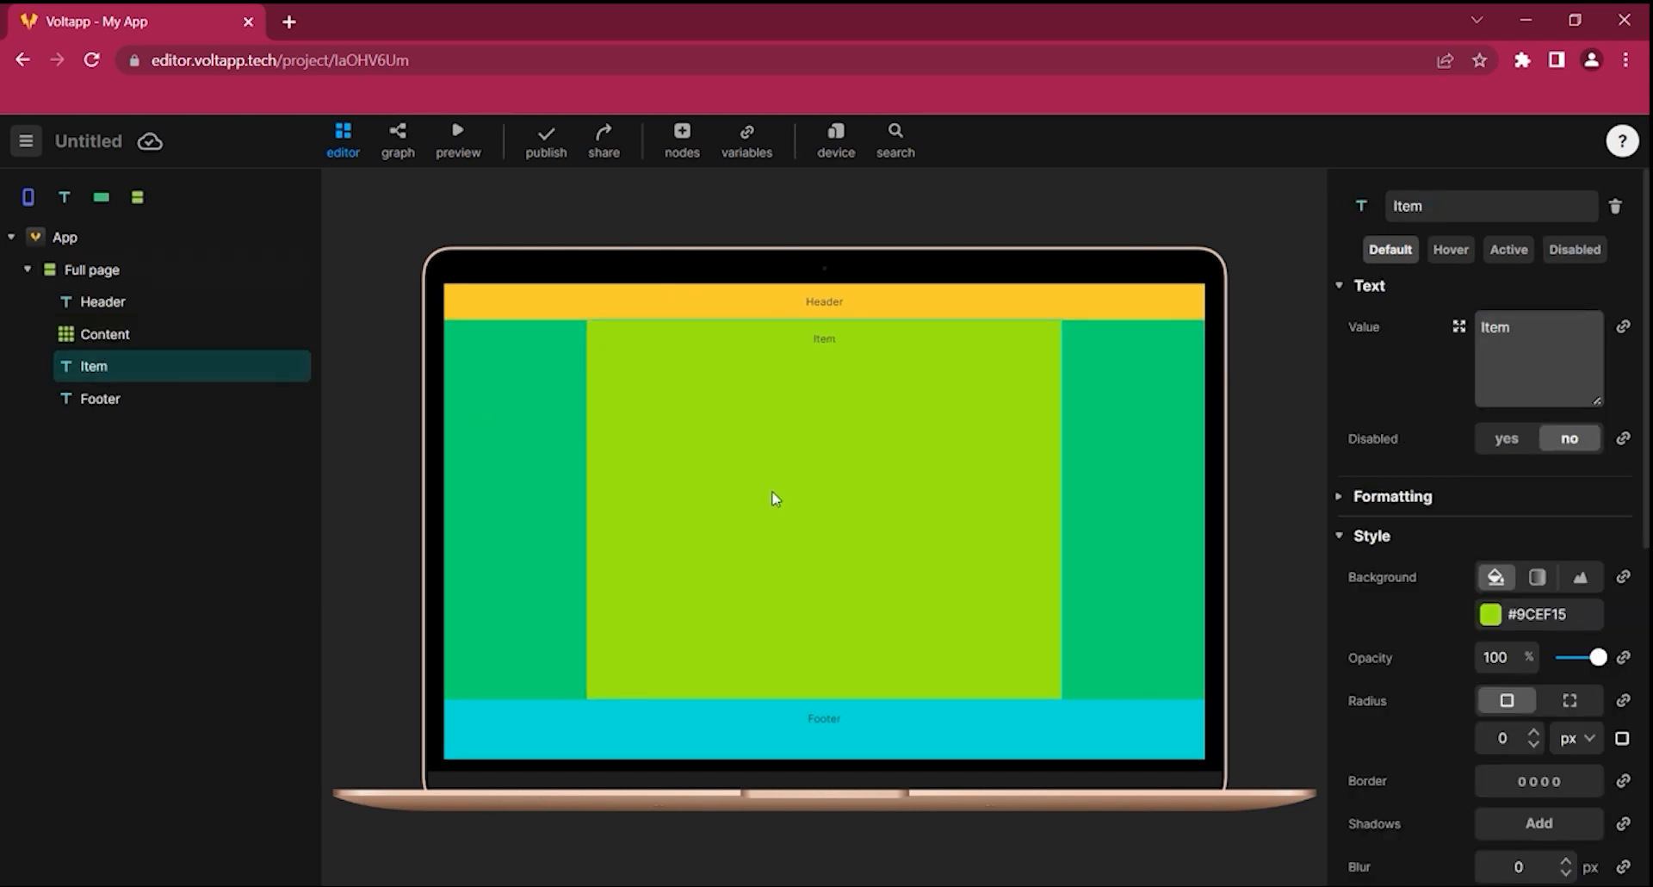
Move the Item text into the Content grid and duplicate it five times to make six items
drag(176, 371, 163, 341)
right_click(162, 369)
click(97, 529)
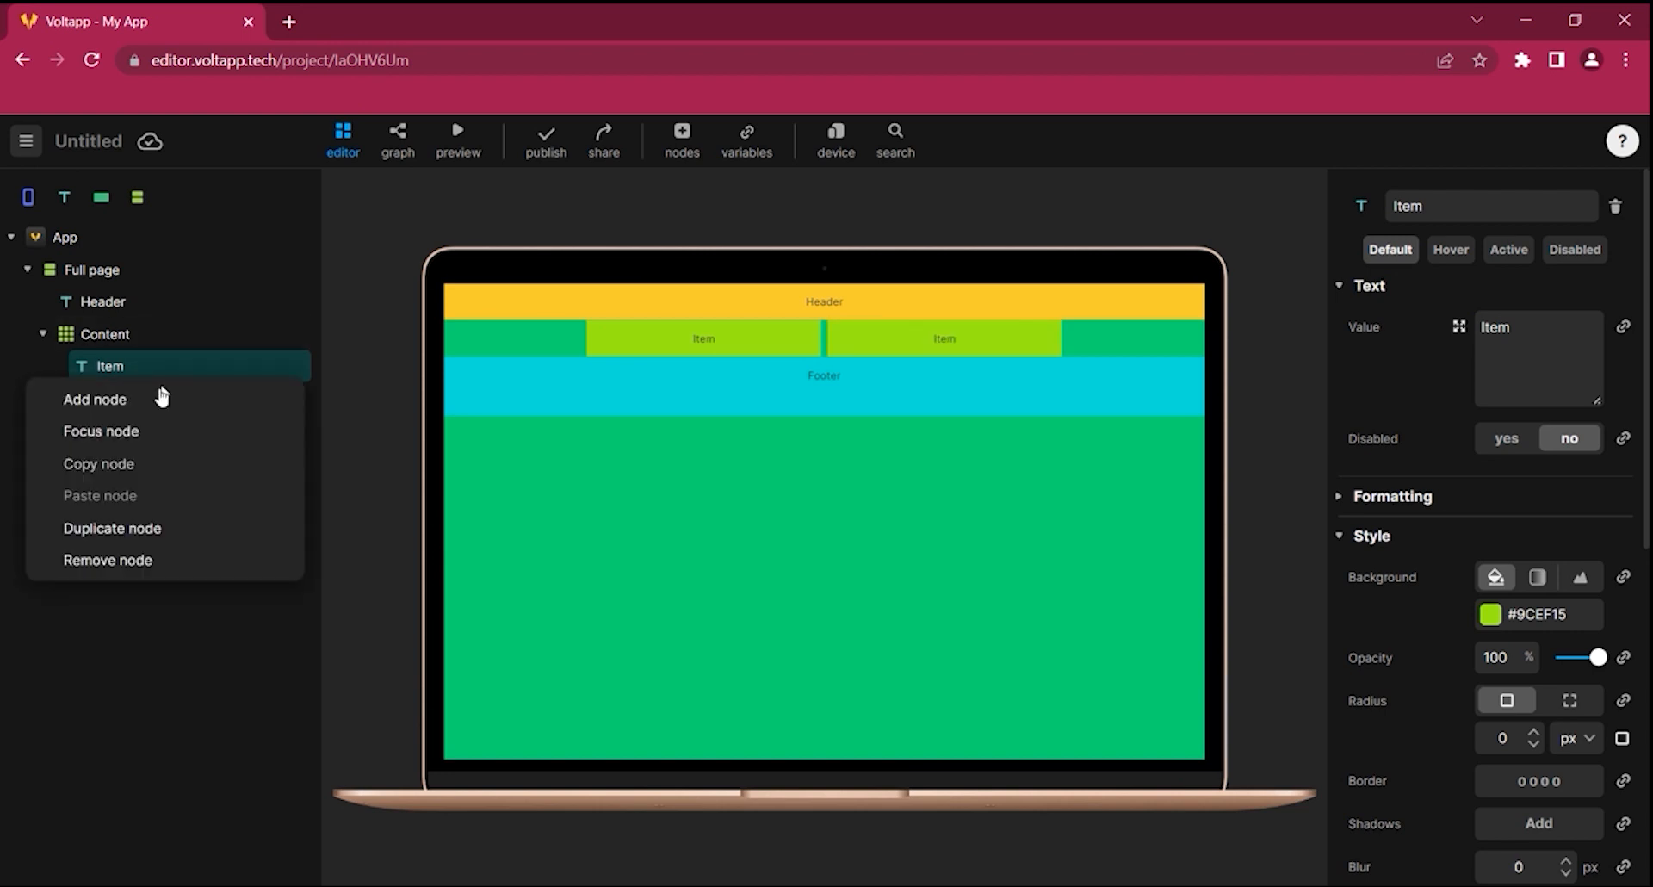
right_click(166, 369)
click(97, 528)
right_click(151, 369)
click(124, 542)
right_click(157, 369)
click(125, 528)
right_click(157, 368)
click(125, 529)
Set the Content grid's limit to 250 px
click(830, 463)
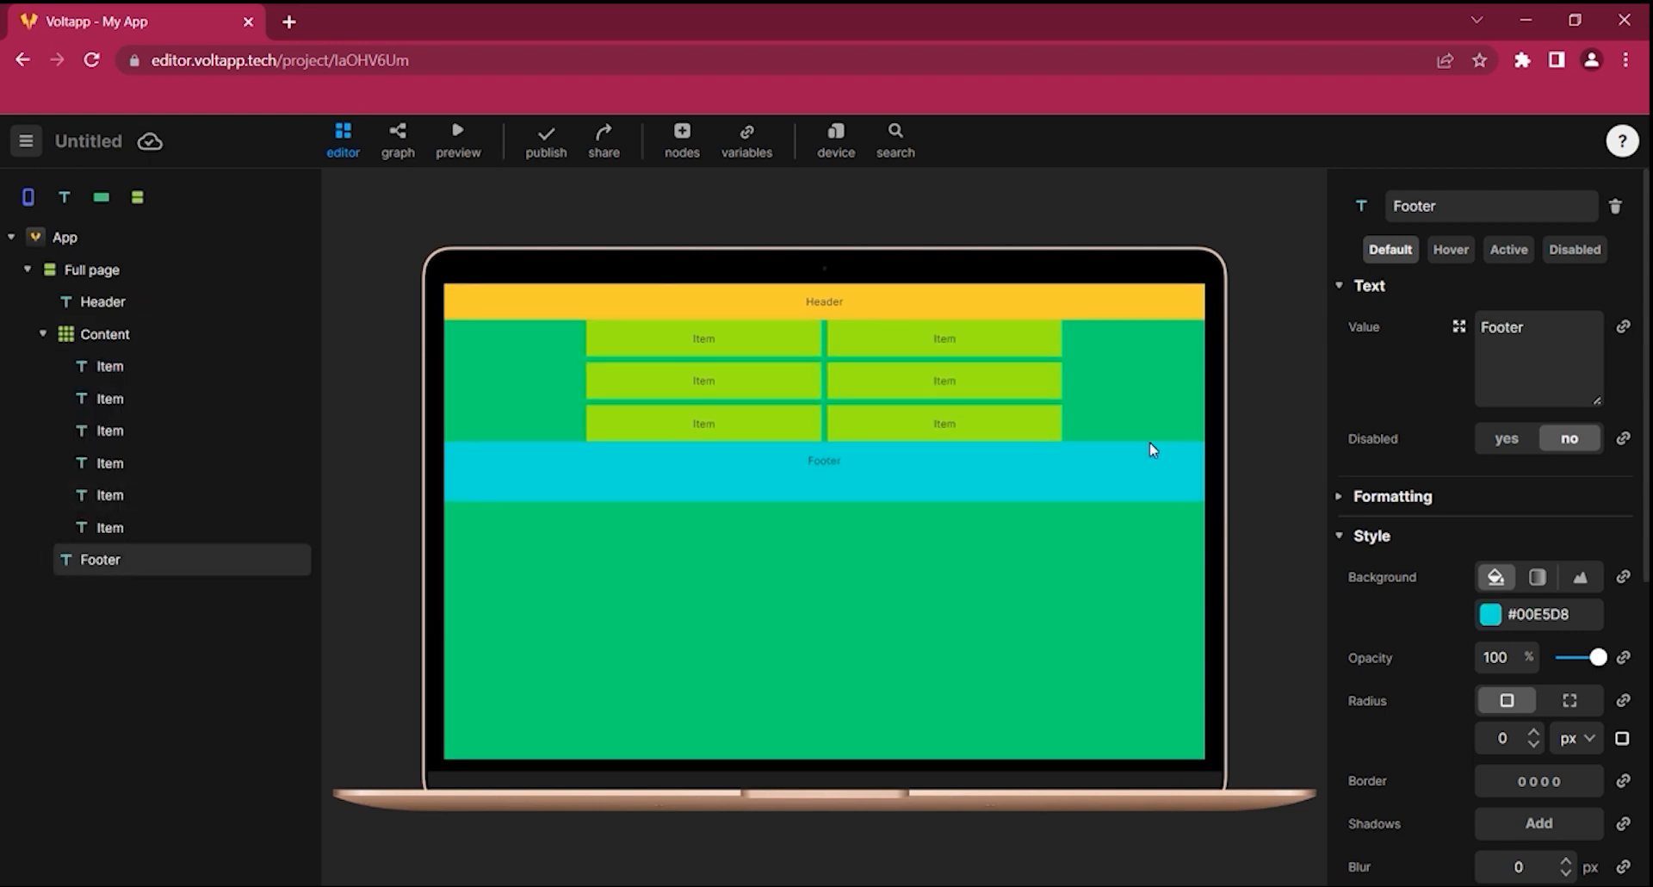
click(118, 334)
double_click(1525, 326)
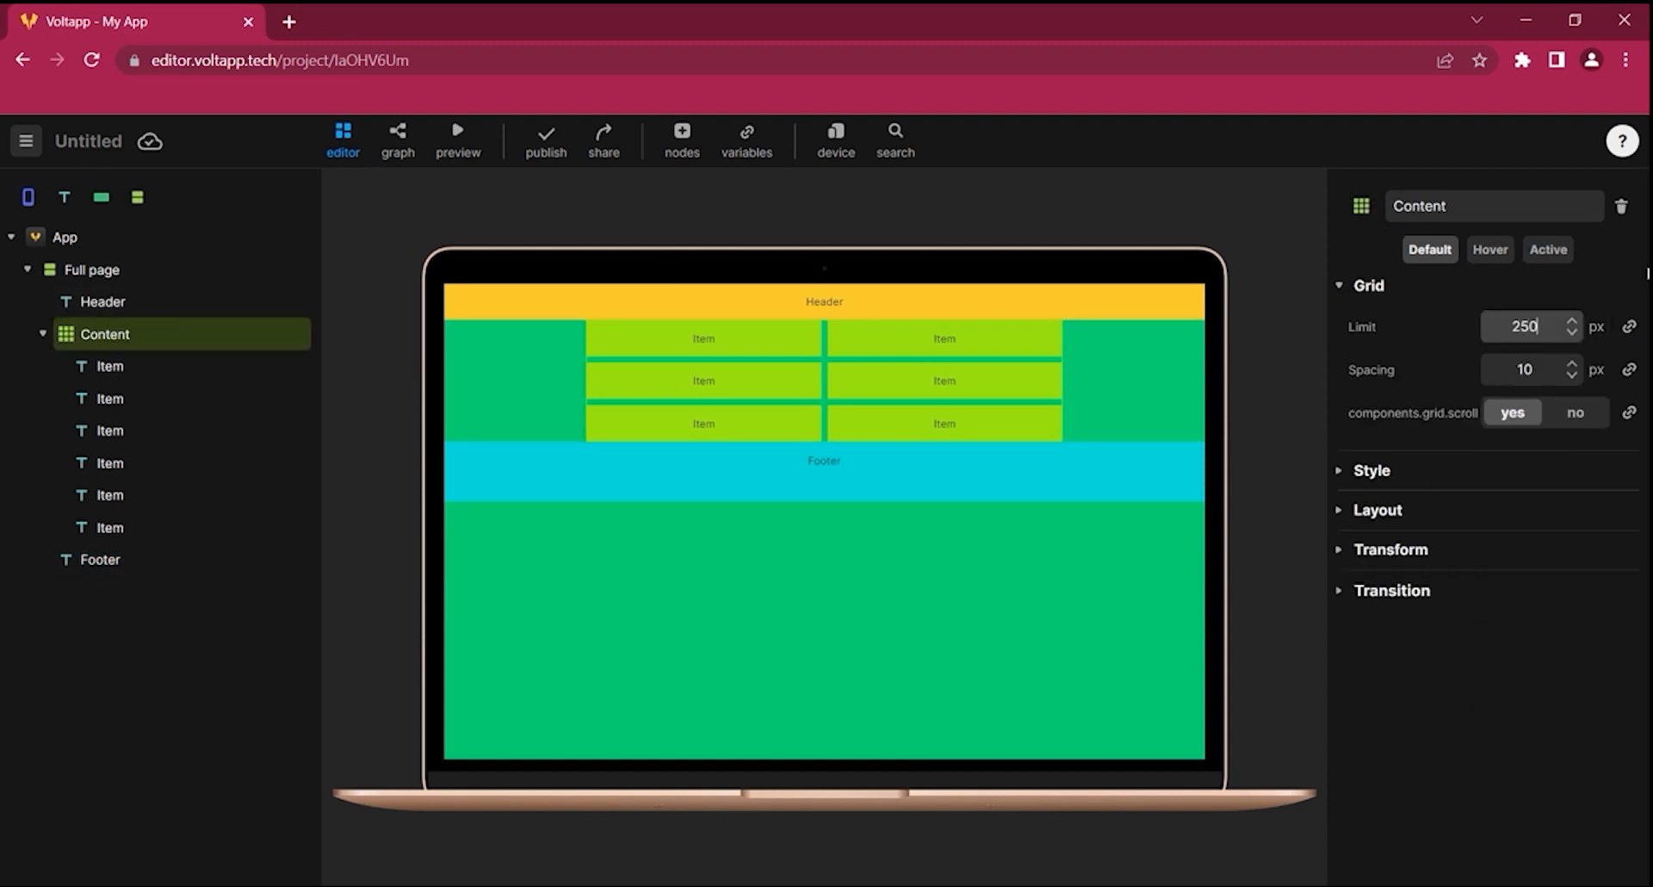
key(Return)
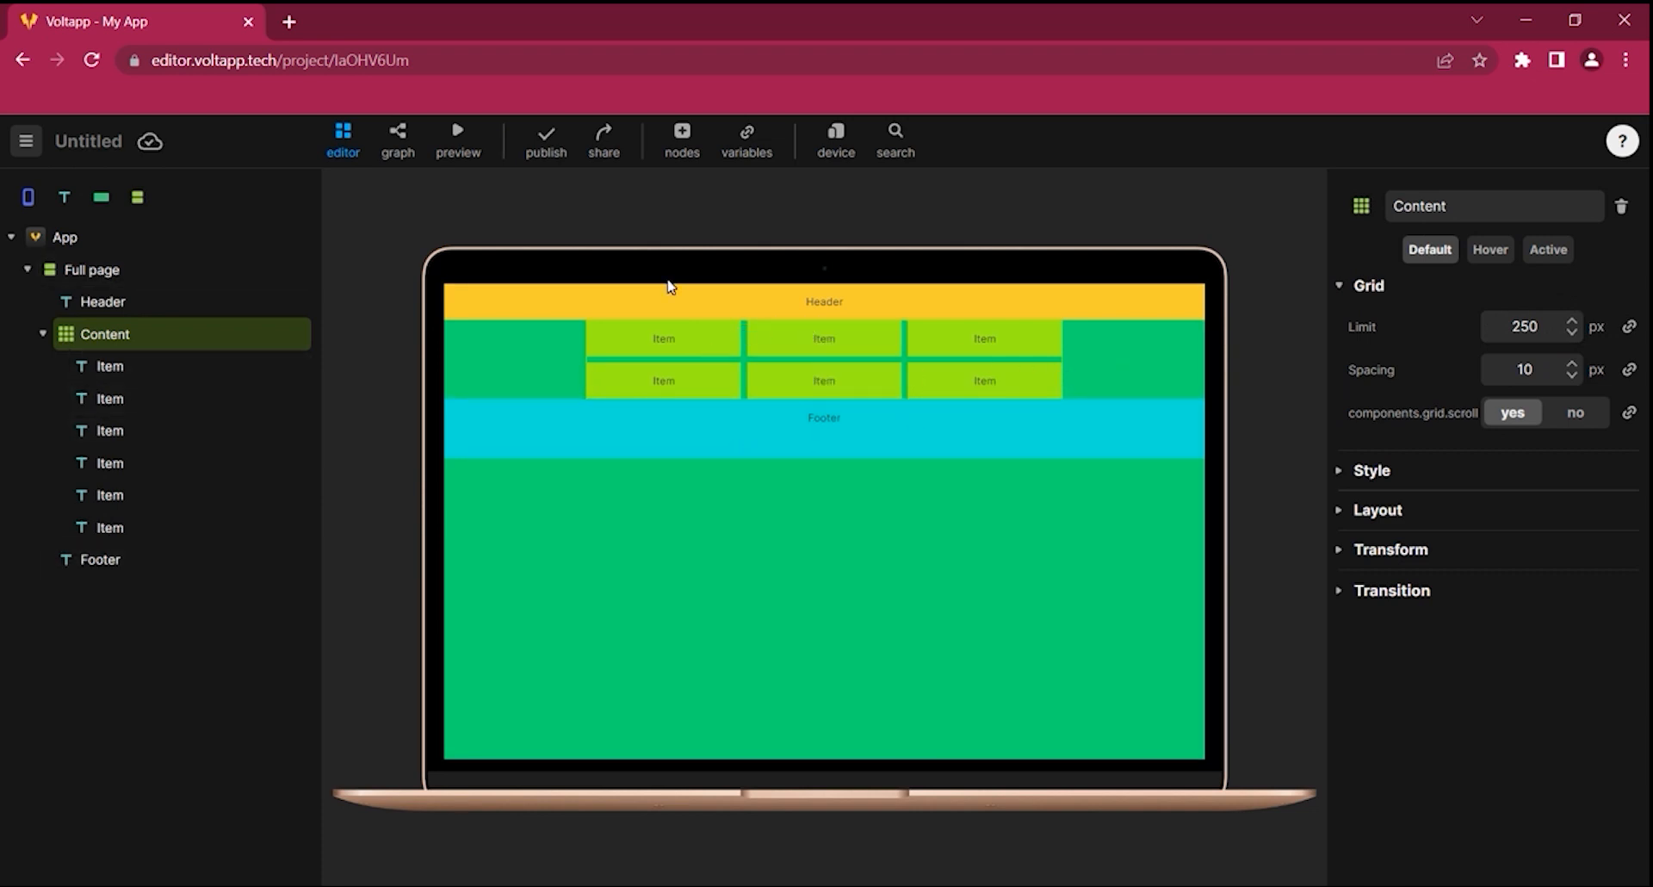
Preview the item grid on the iPhone X device
click(848, 155)
scroll(830, 508, down, 3)
scroll(714, 620, down, 3)
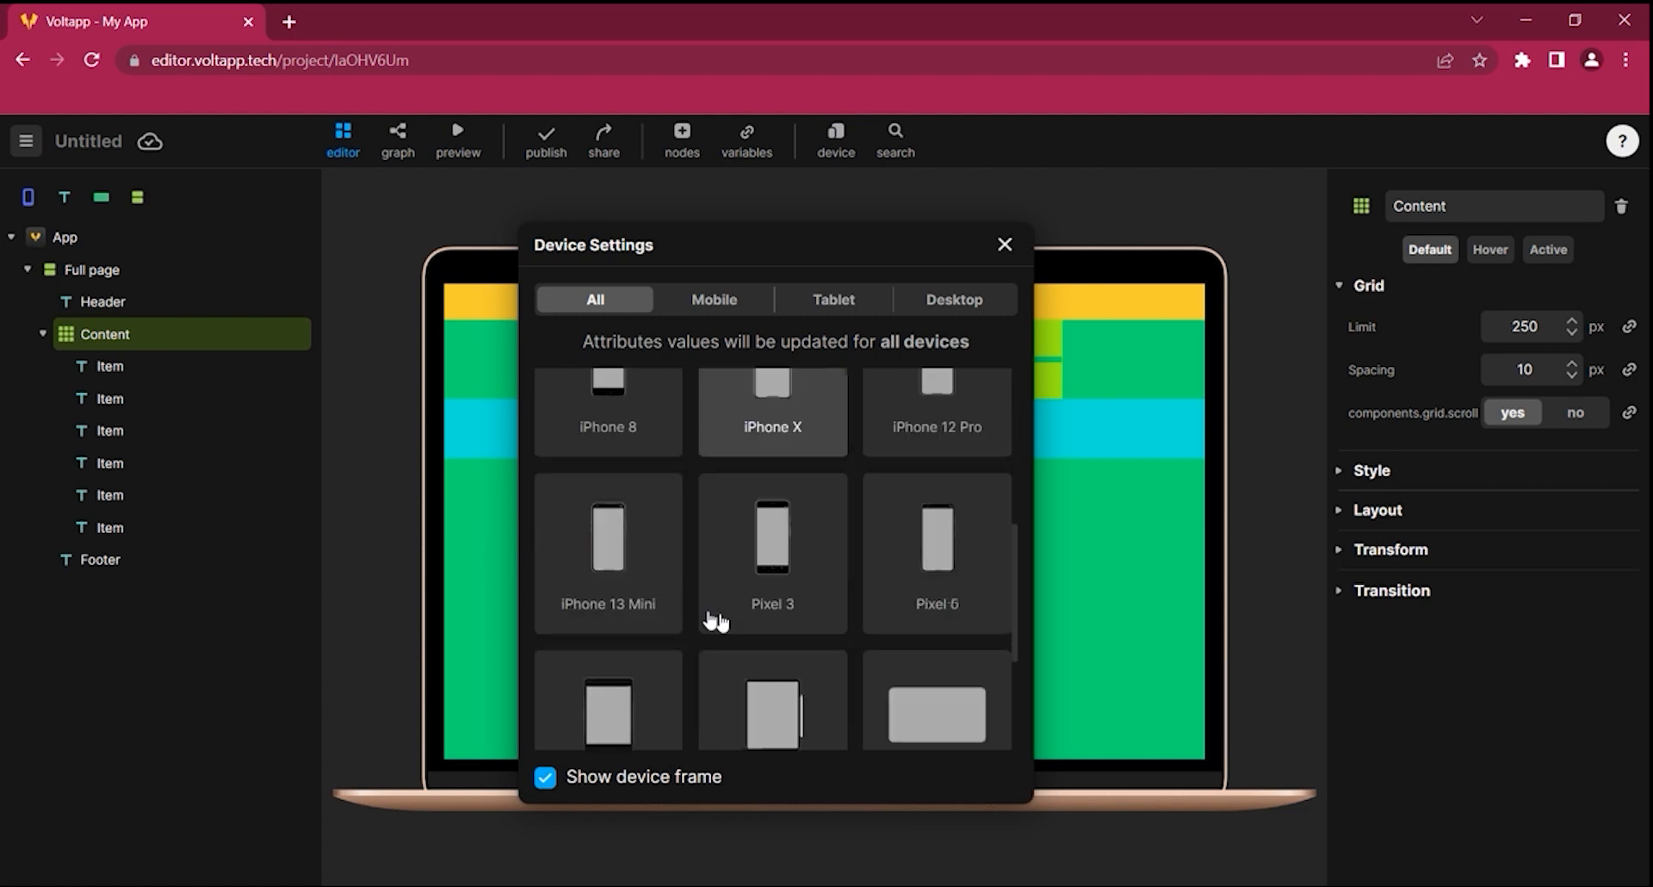
scroll(775, 482, up, 1)
click(788, 504)
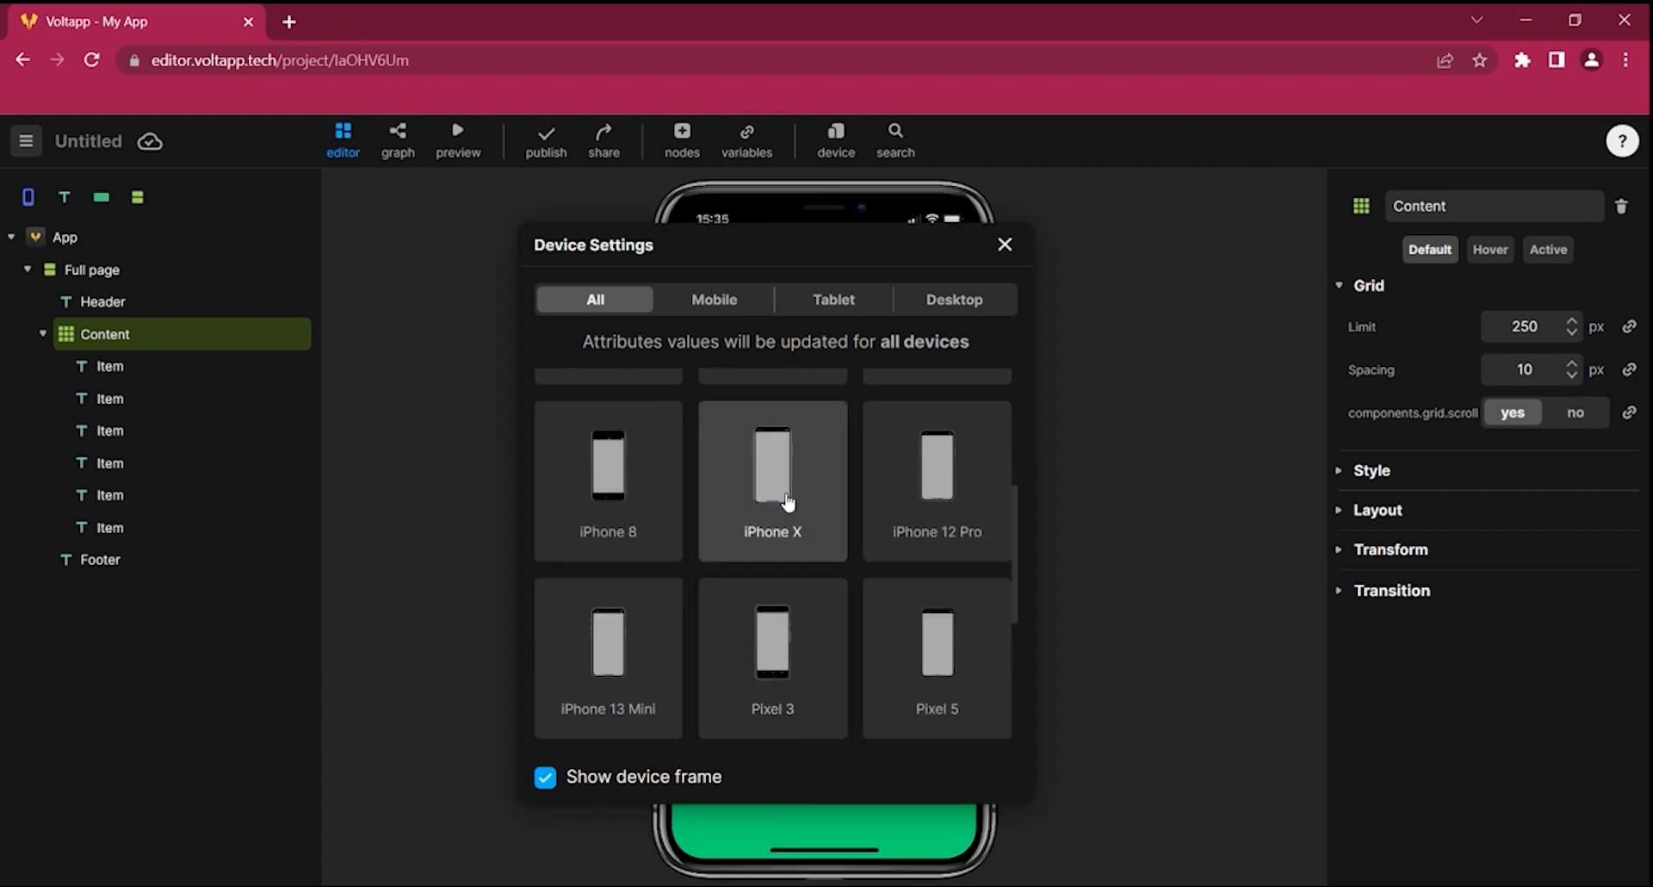
click(1005, 245)
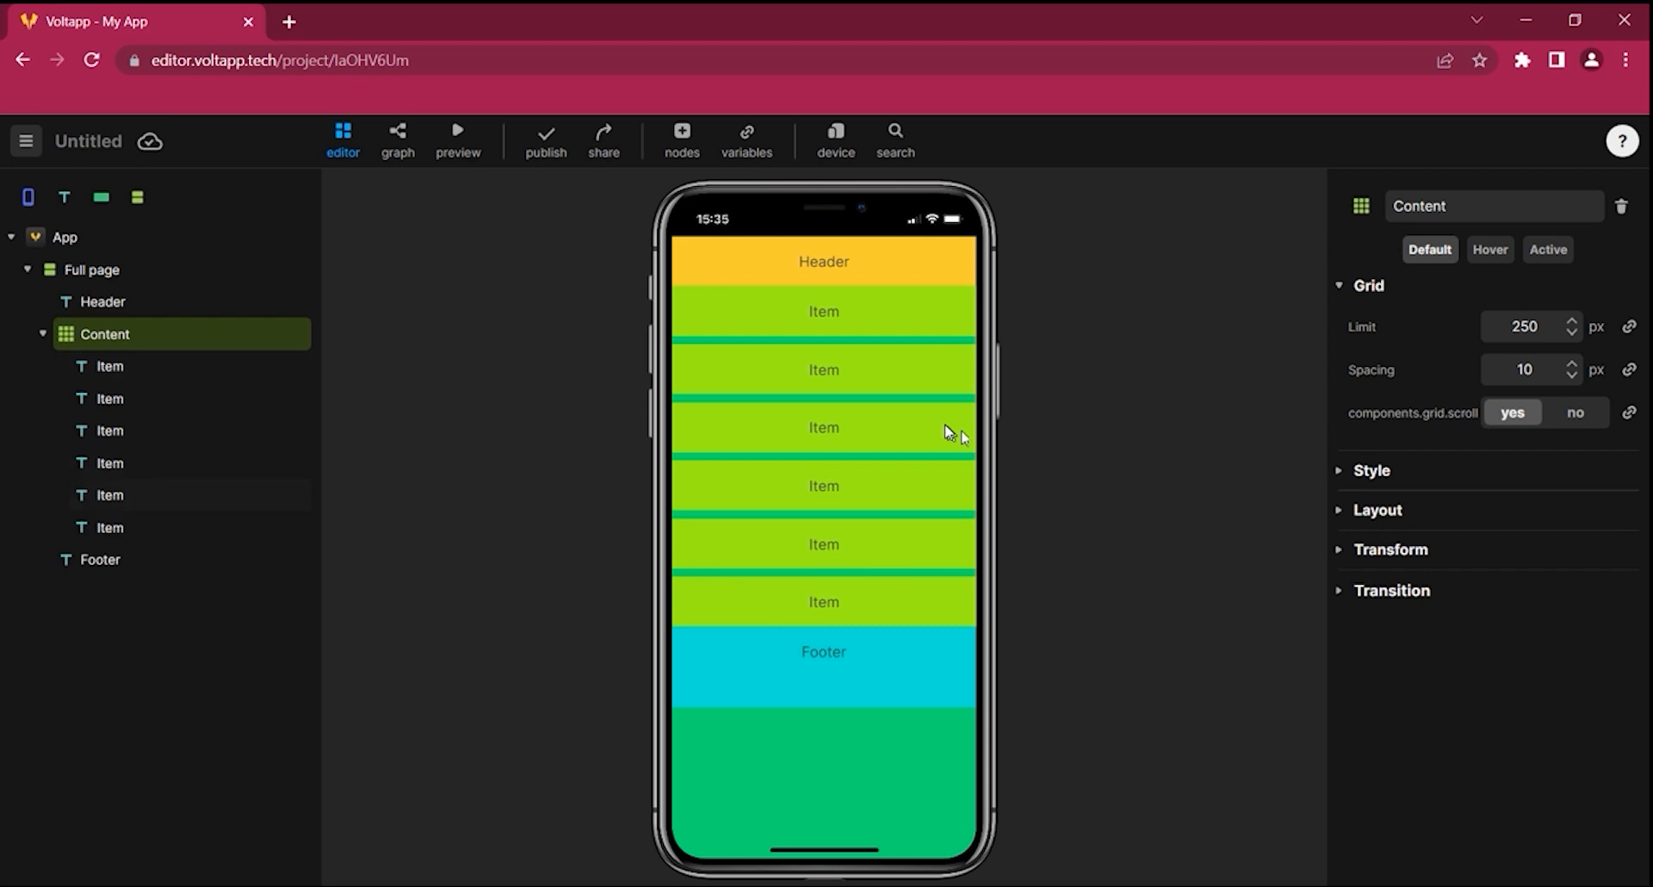
Preview the item grid on the iPad Mini device
click(836, 141)
scroll(819, 479, down, 3)
click(660, 590)
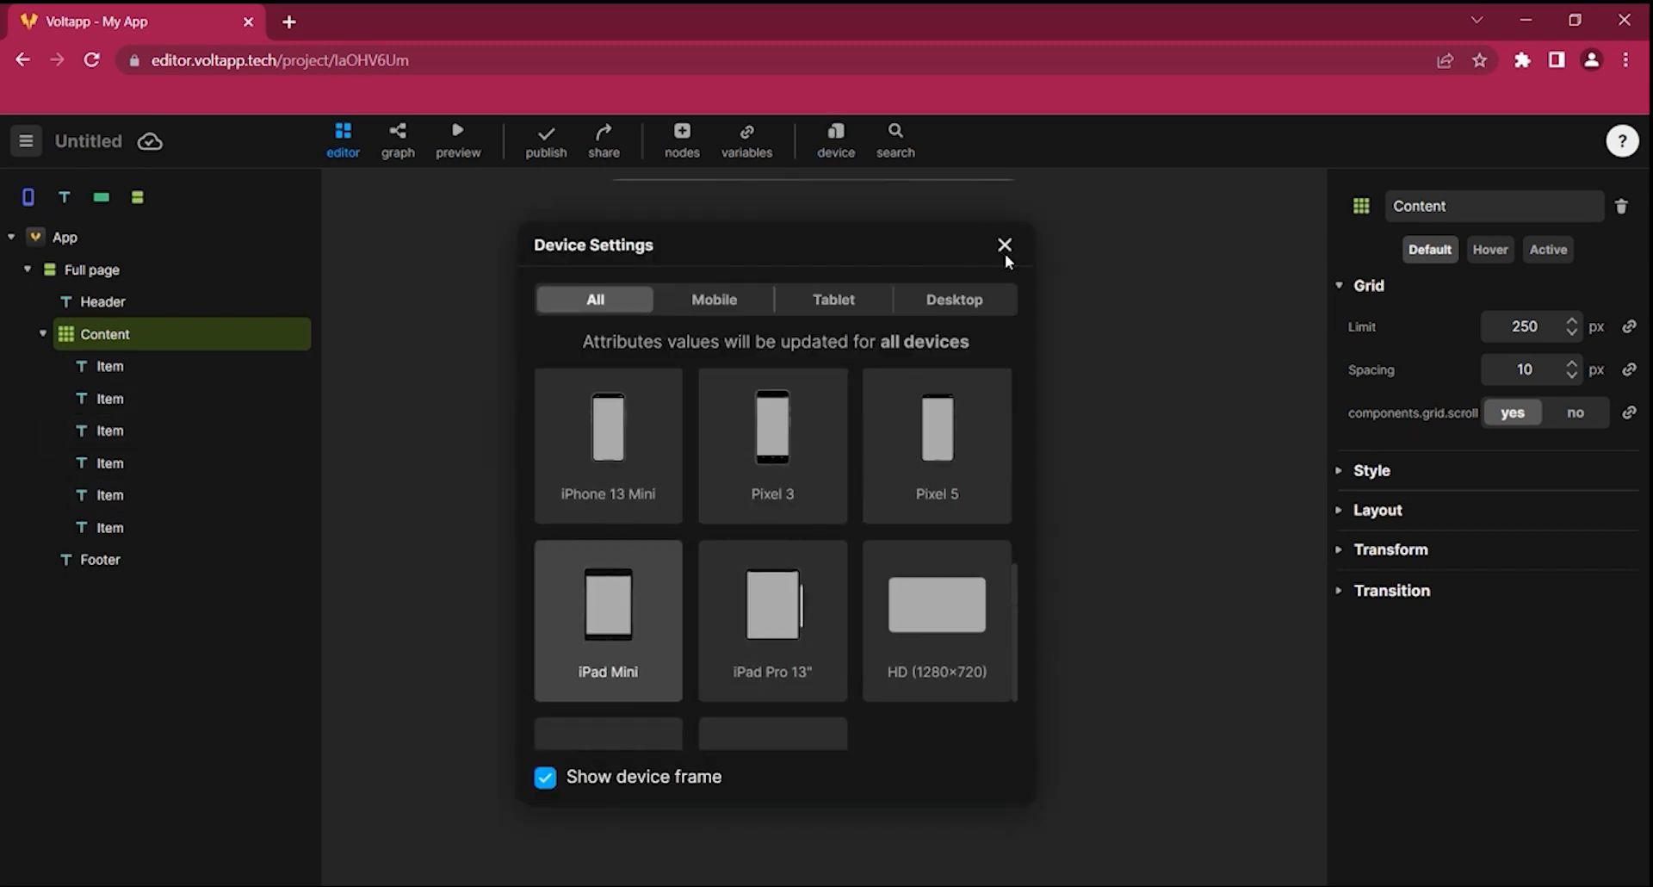
click(1005, 245)
Return the preview device to MacBook Air
click(842, 148)
click(797, 447)
click(1004, 244)
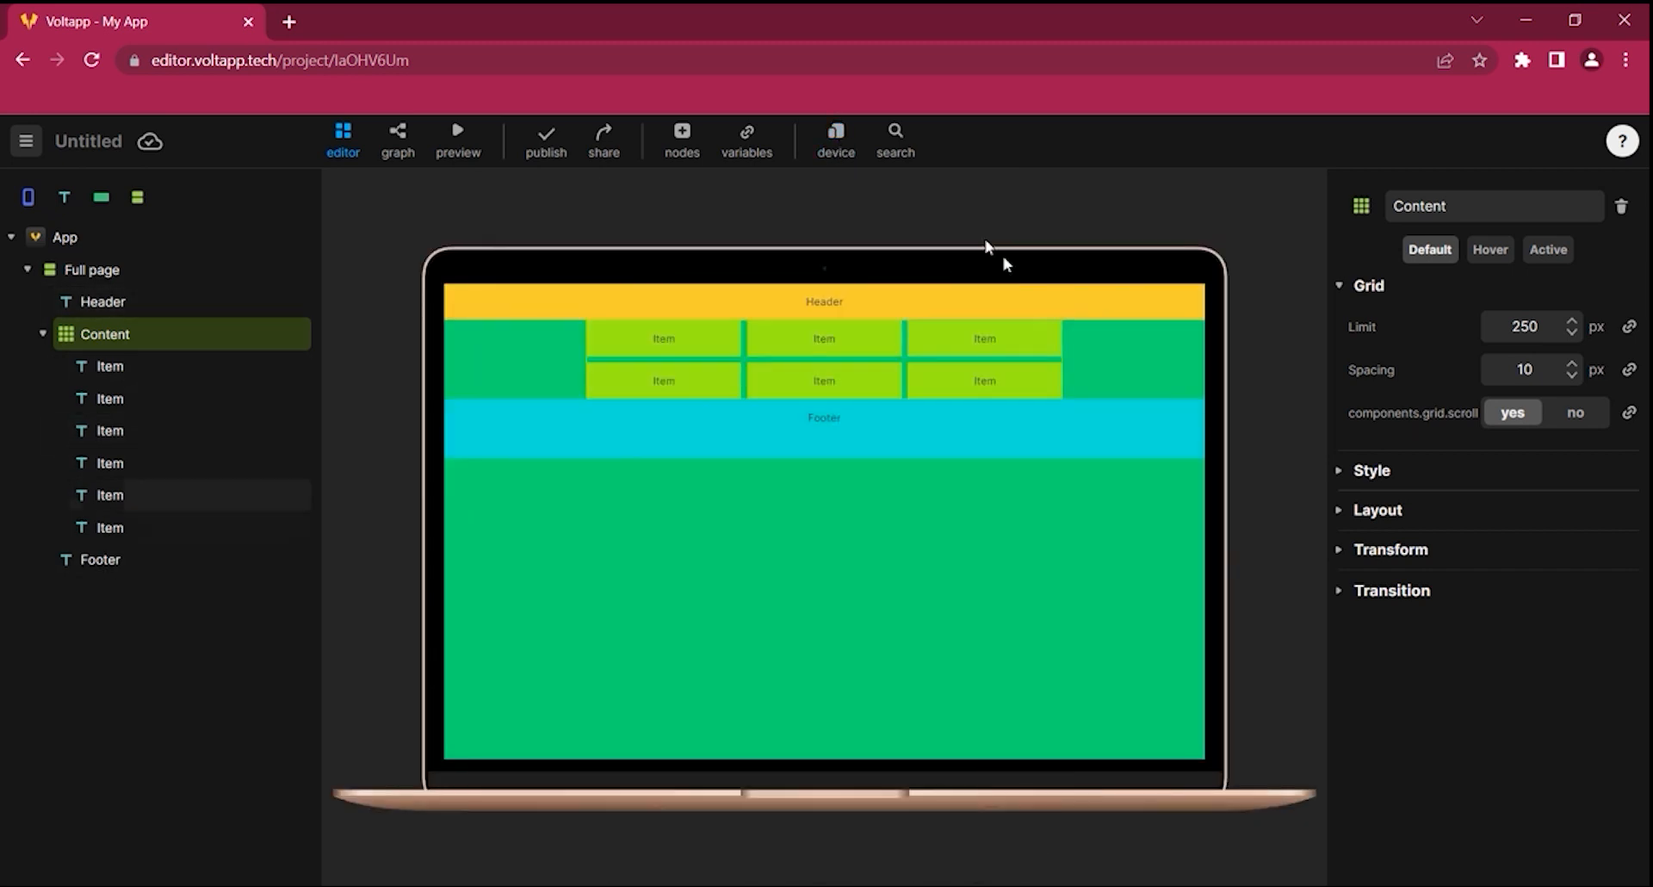
Let the Content grid grow to fill the page and set its background colour to pink #F54E9E
click(1345, 512)
scroll(1481, 517, down, 2)
click(1507, 517)
click(1339, 348)
click(1490, 426)
click(1277, 758)
click(1289, 465)
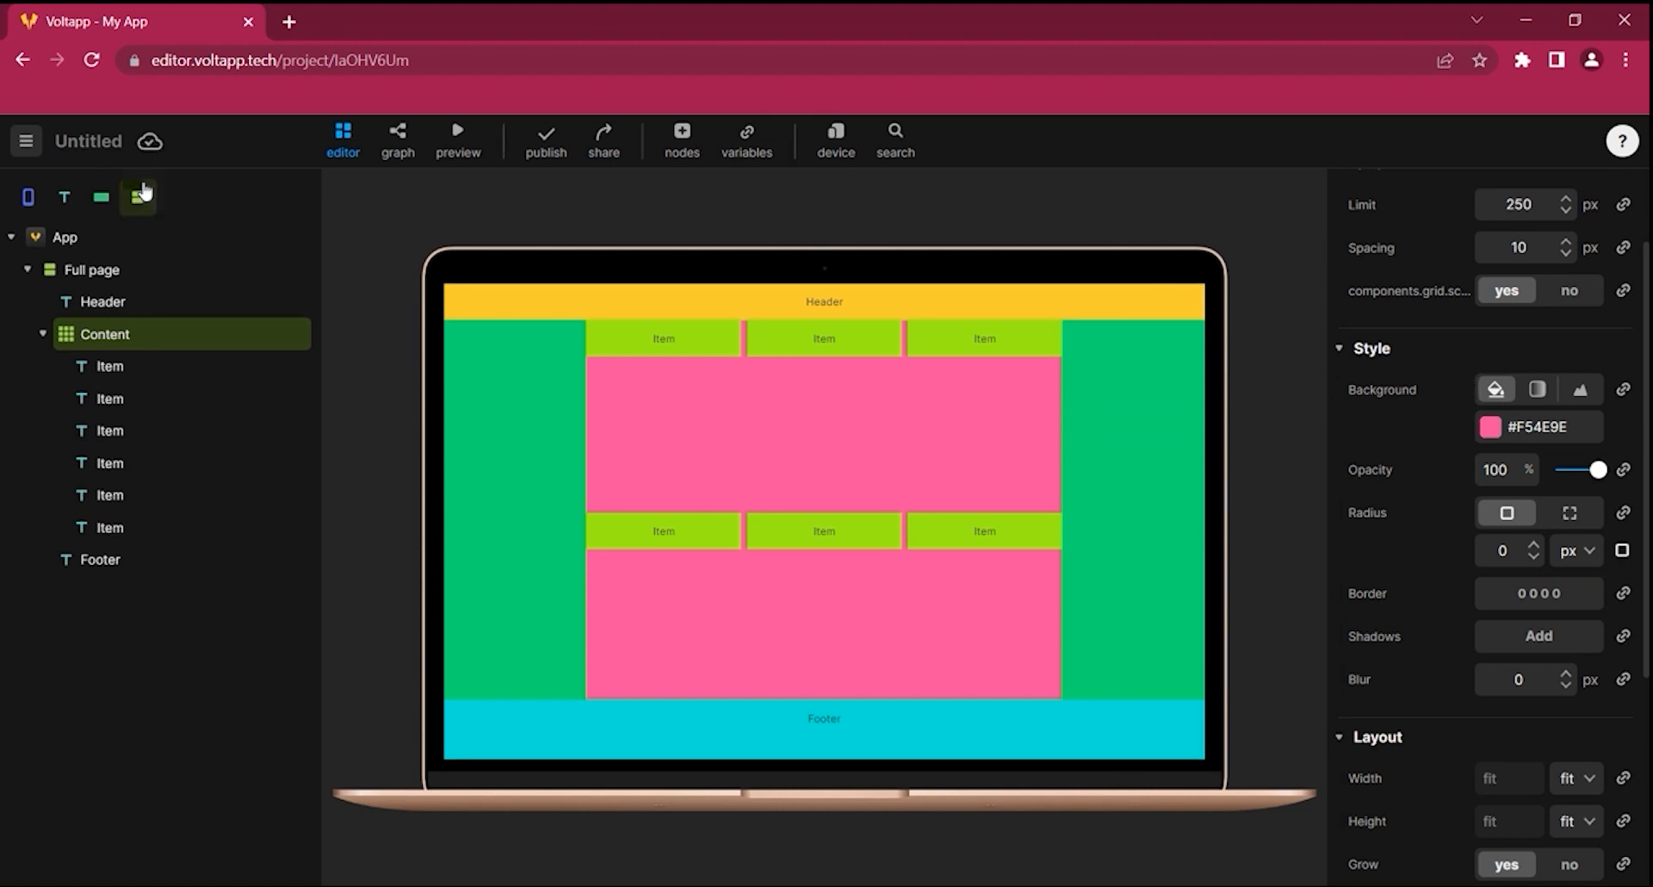
Wrap the Header text node in a new section named "Header"
drag(144, 191, 111, 308)
text(Header)
Make the Header text node's background transparent
click(194, 336)
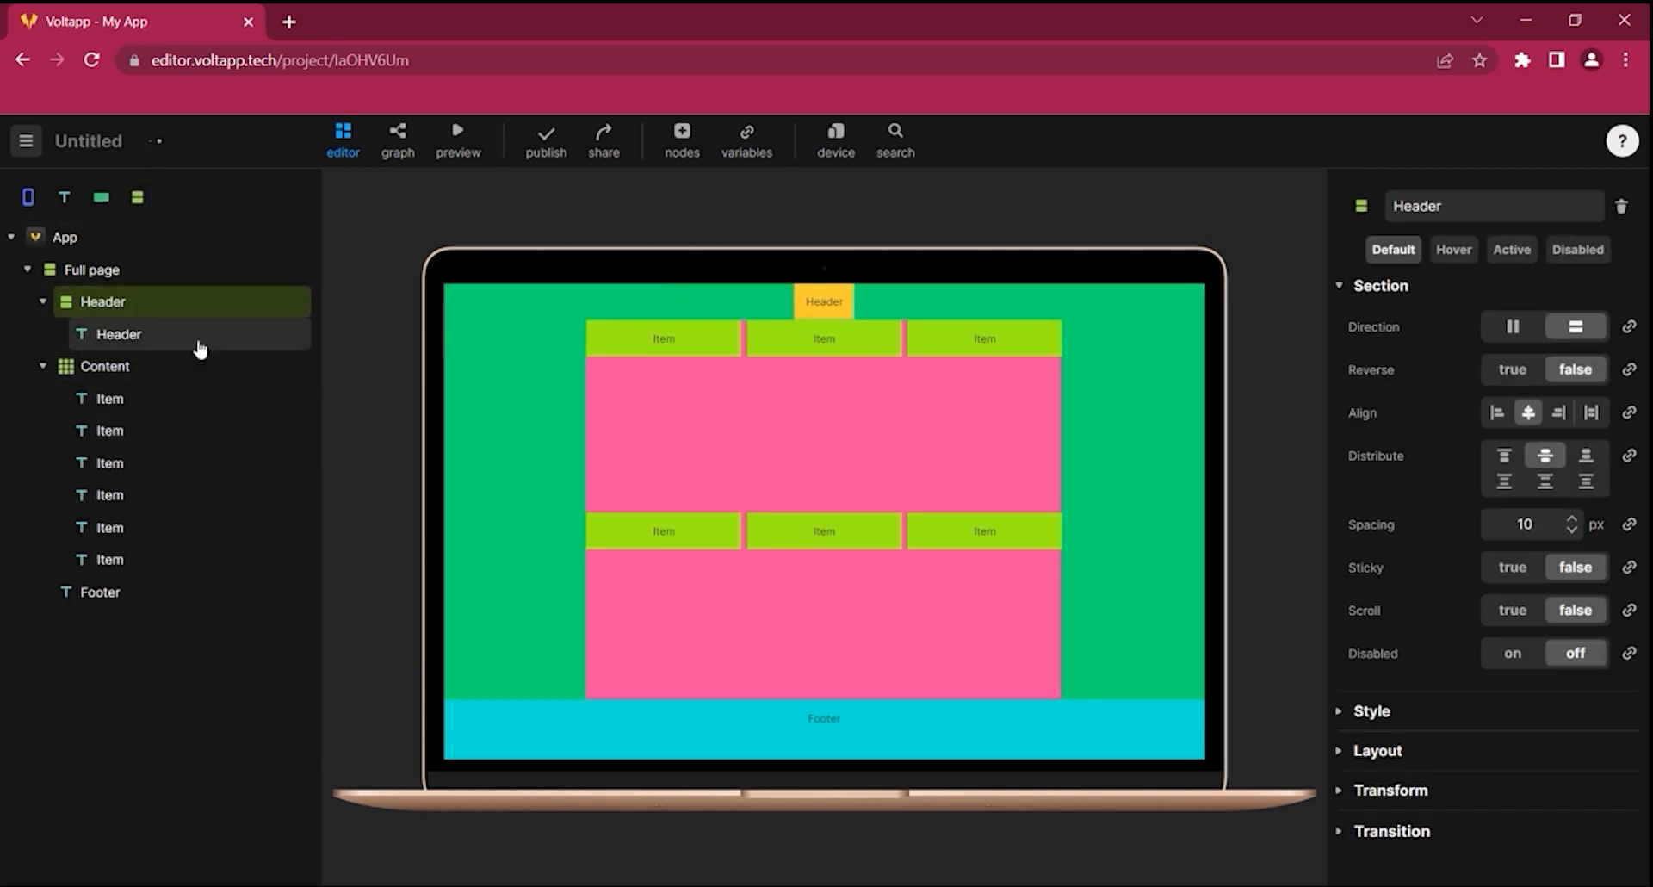
click(1372, 535)
click(1490, 614)
click(1197, 863)
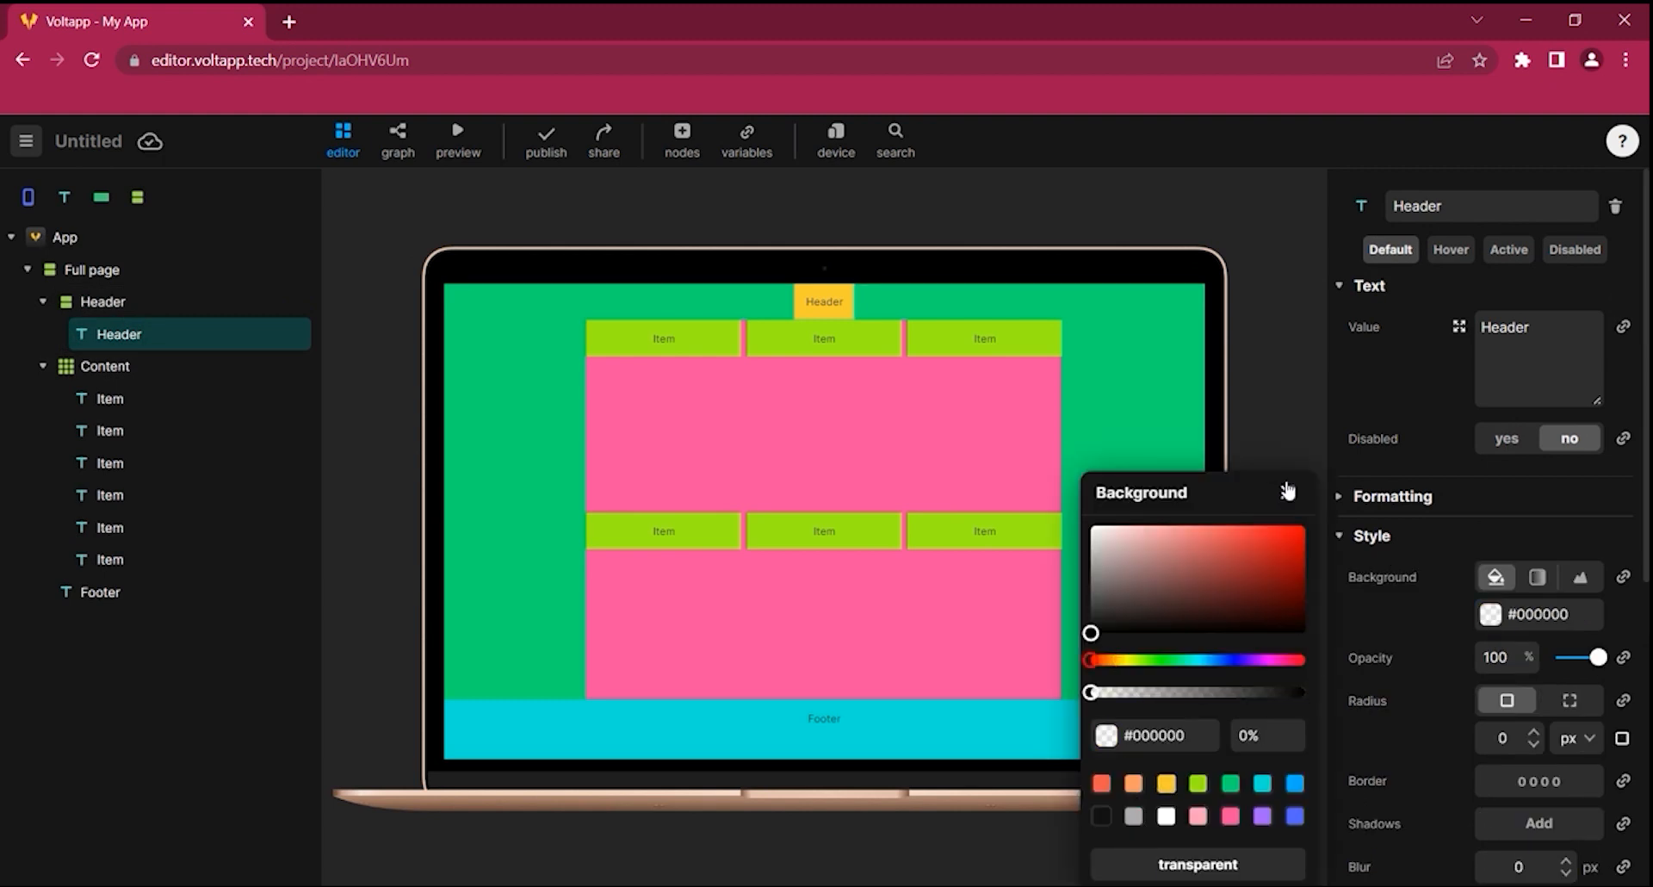
click(1288, 492)
Set the Header section's background colour to yellow #F9CC30
click(1372, 711)
click(1490, 789)
click(1129, 783)
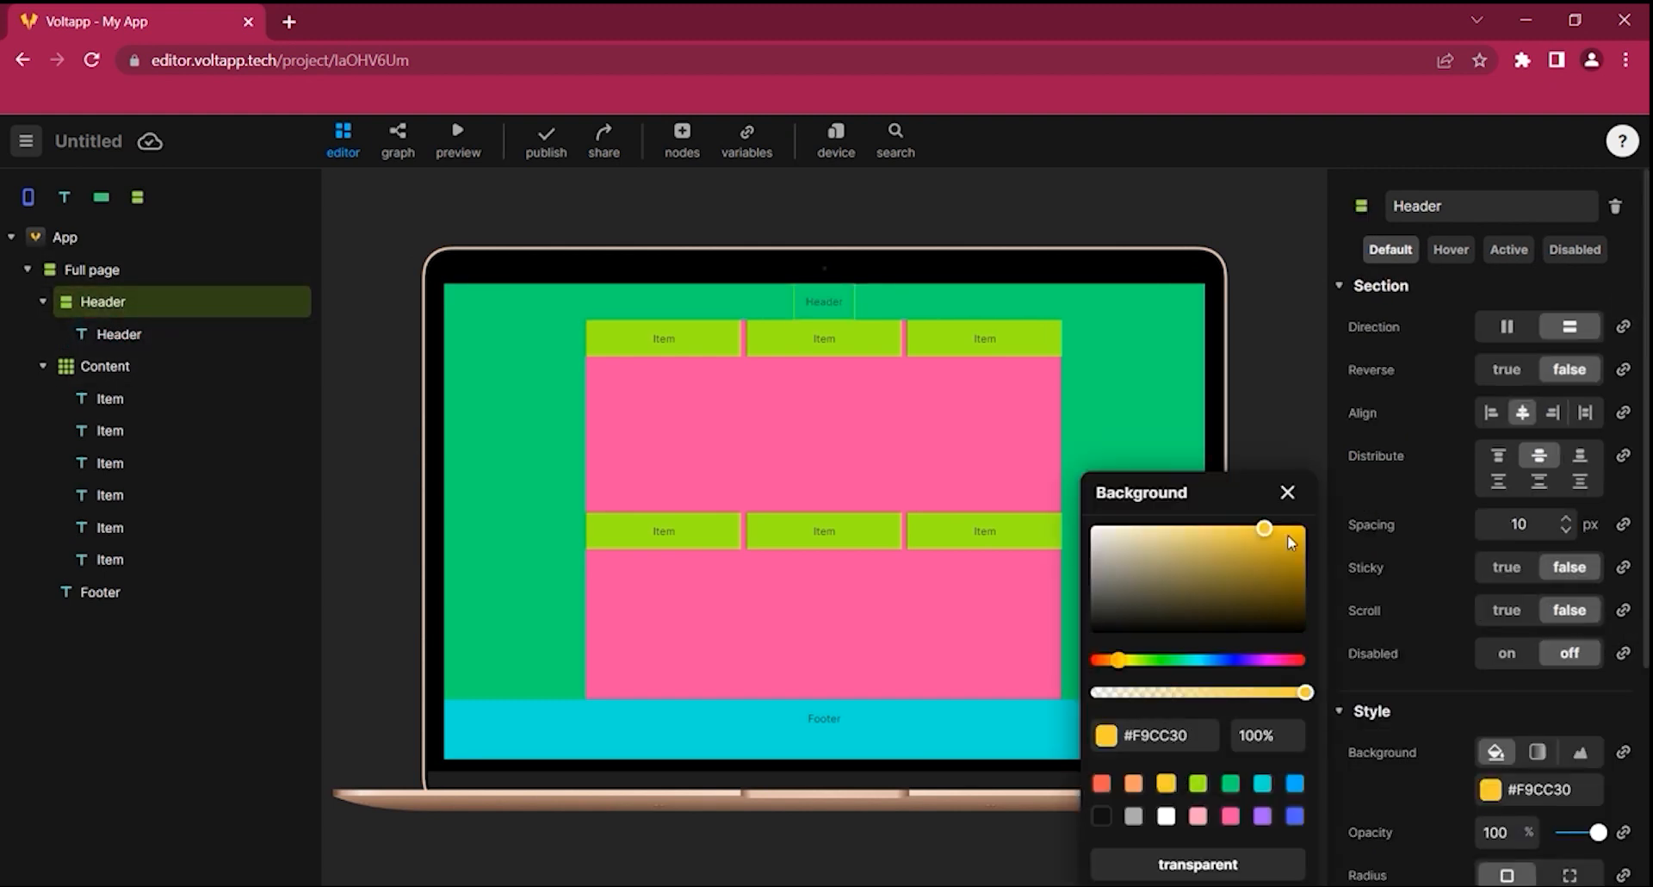
click(1289, 486)
Set the Header section's width to 100 %
scroll(1480, 517, down, 4)
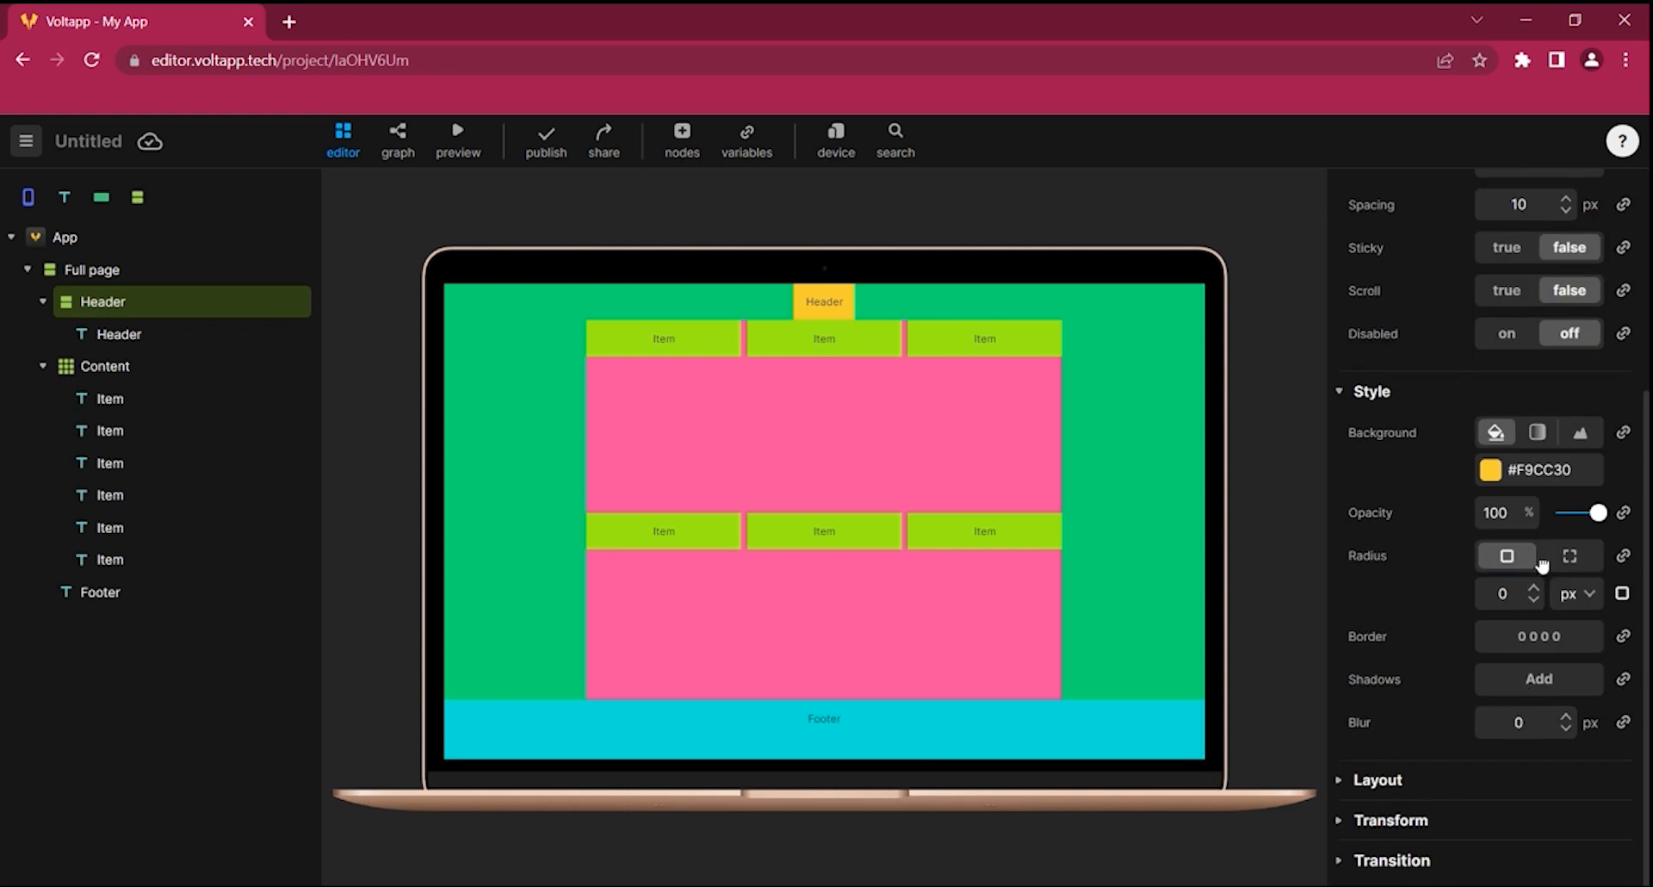
click(1378, 779)
click(1589, 825)
click(1567, 759)
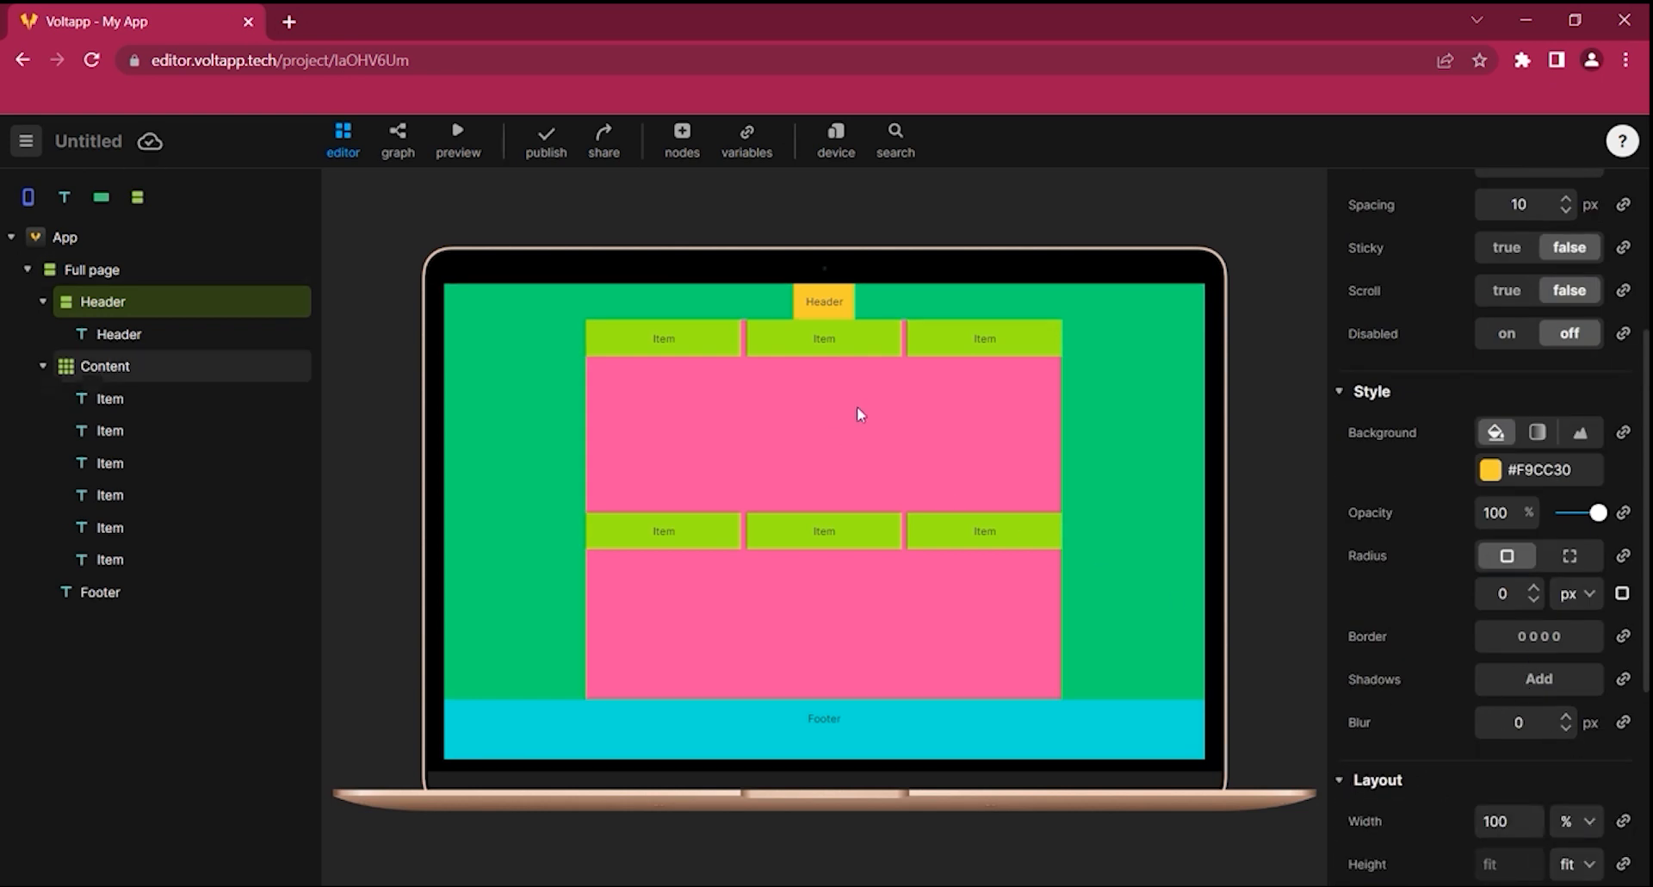
Change the Header text node's width to fit
click(833, 301)
click(1577, 646)
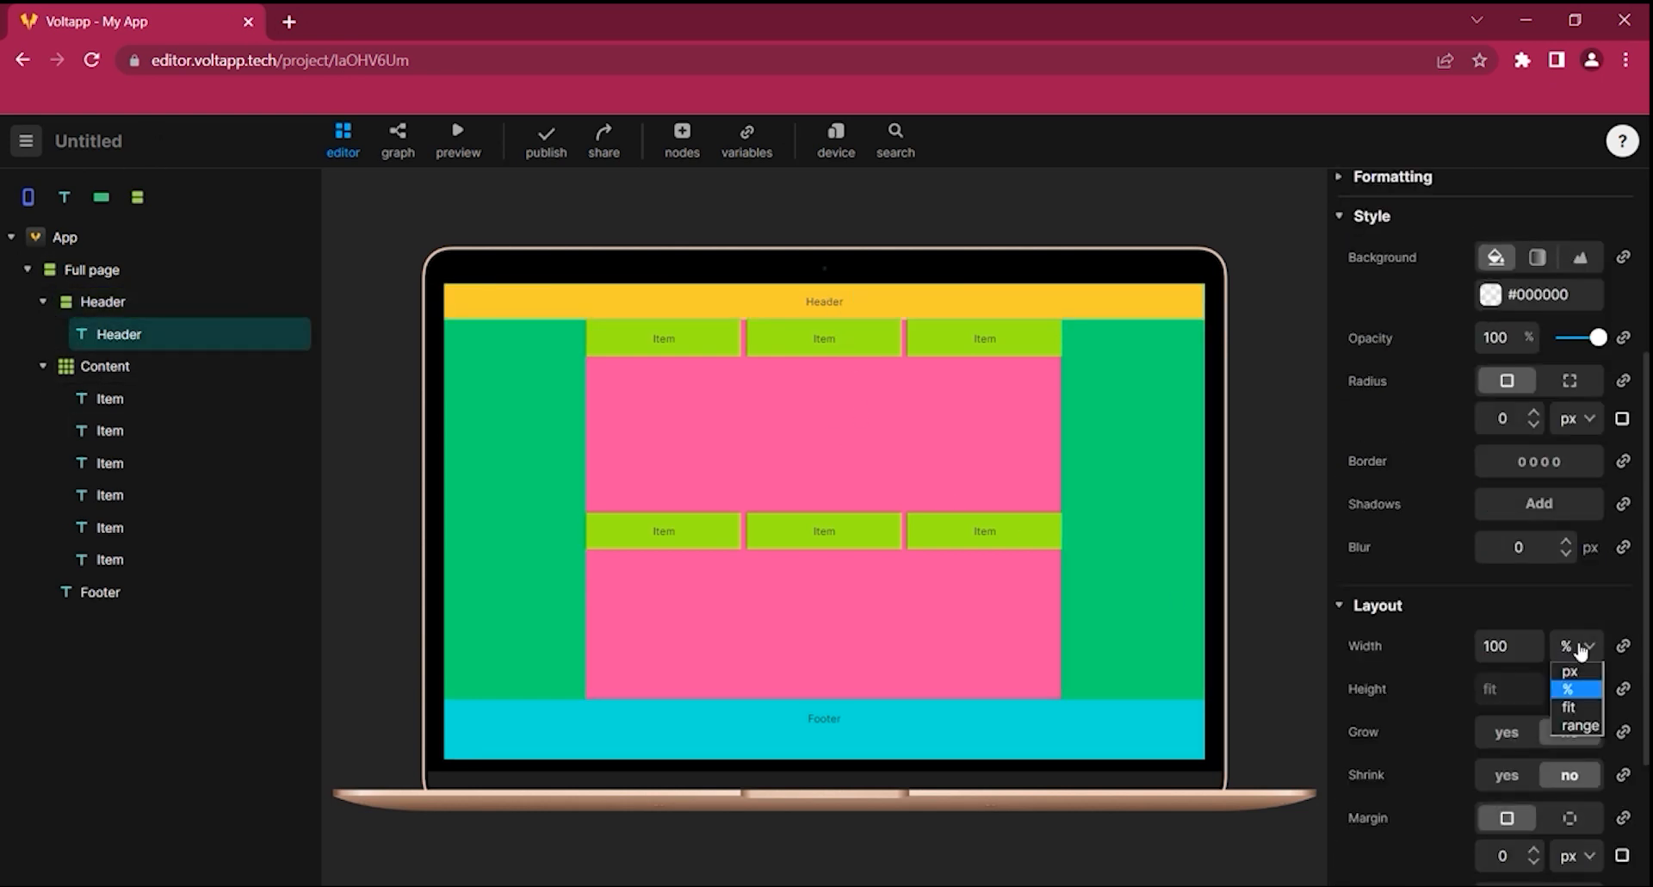
click(1569, 708)
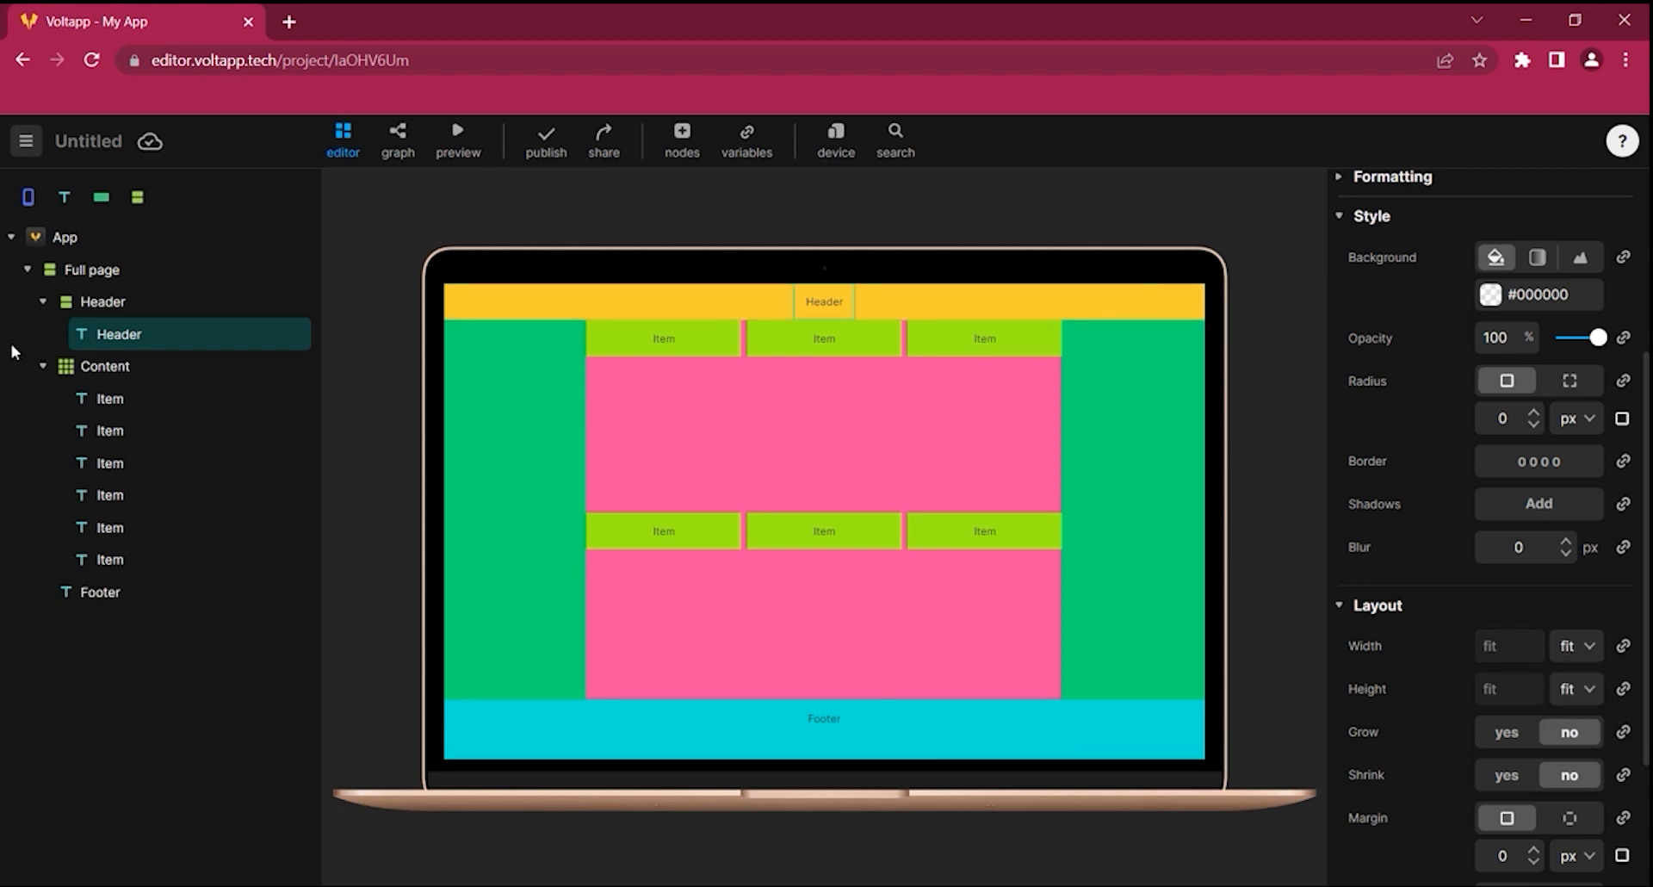
Add a button to the Header section and arrange the section's items horizontally, spread to opposite ends
click(103, 301)
click(1503, 326)
drag(101, 198, 110, 320)
click(1540, 481)
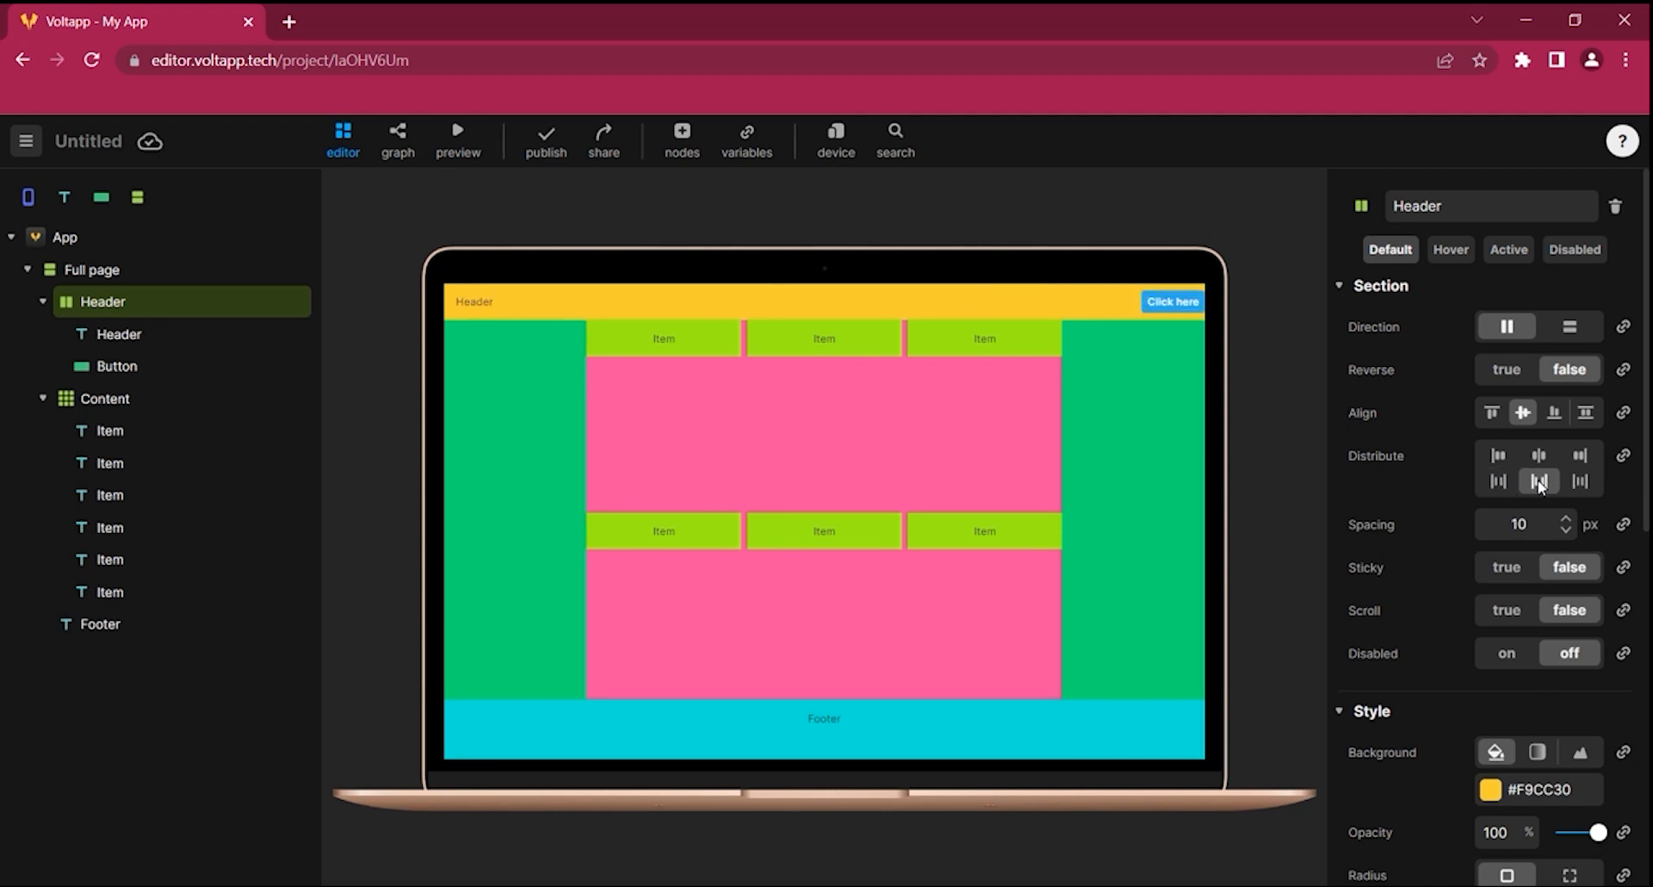
Give the Header section 20 px of padding on its right side only
click(1337, 712)
scroll(1463, 689, down, 4)
click(1569, 681)
click(1502, 756)
text(20)
Set the header button's text to "Log out"
click(1154, 301)
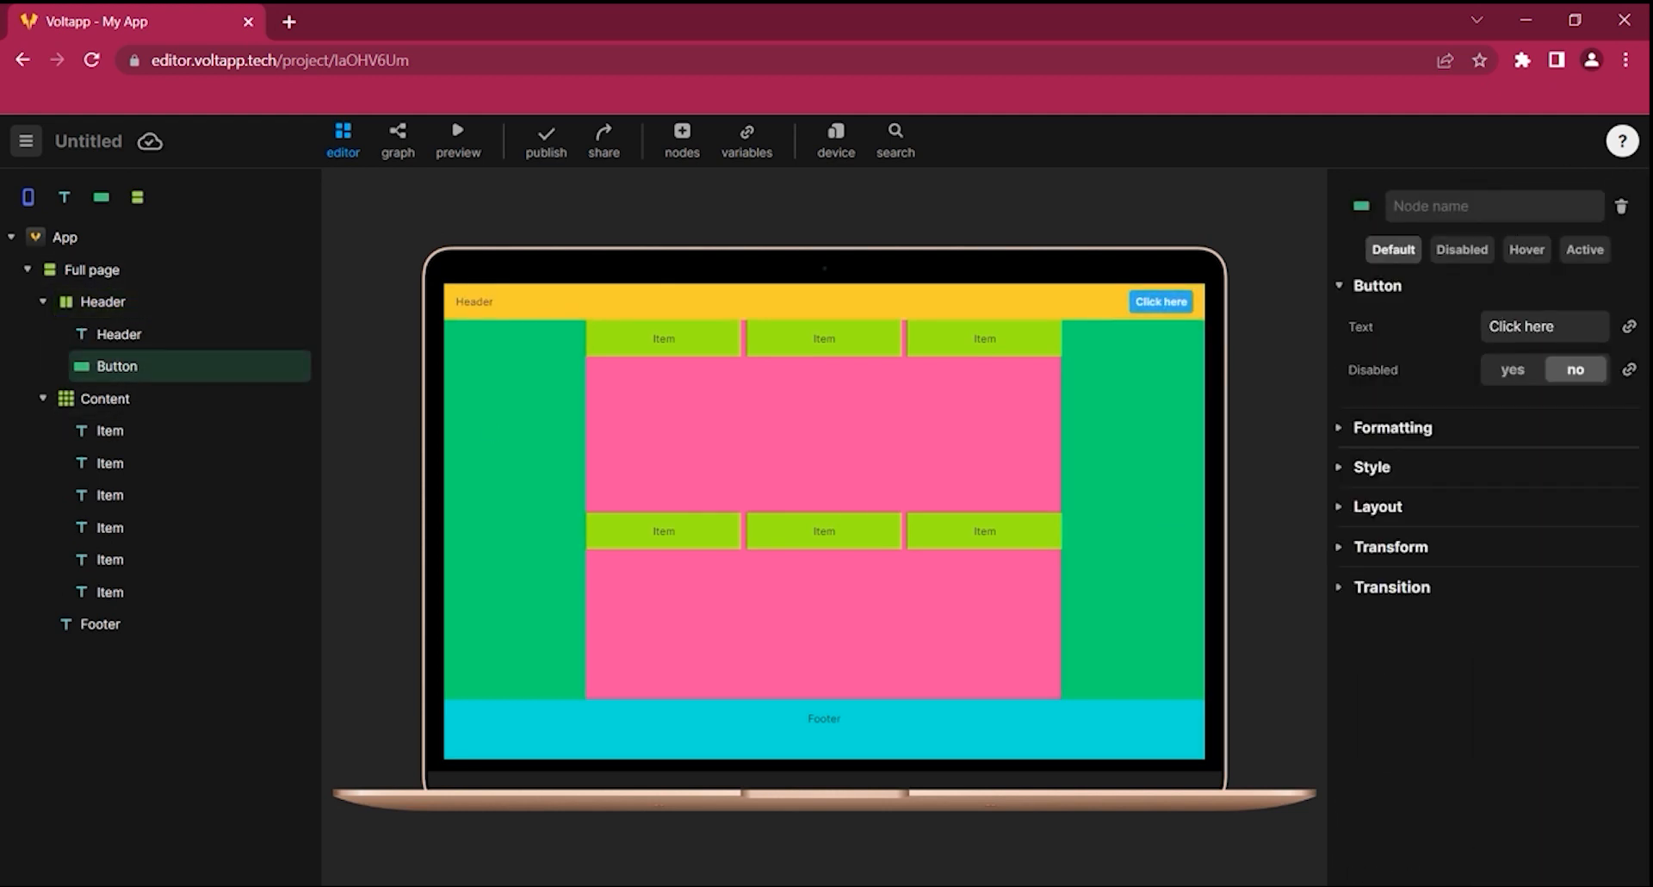
triple_click(1520, 327)
text(Log out)
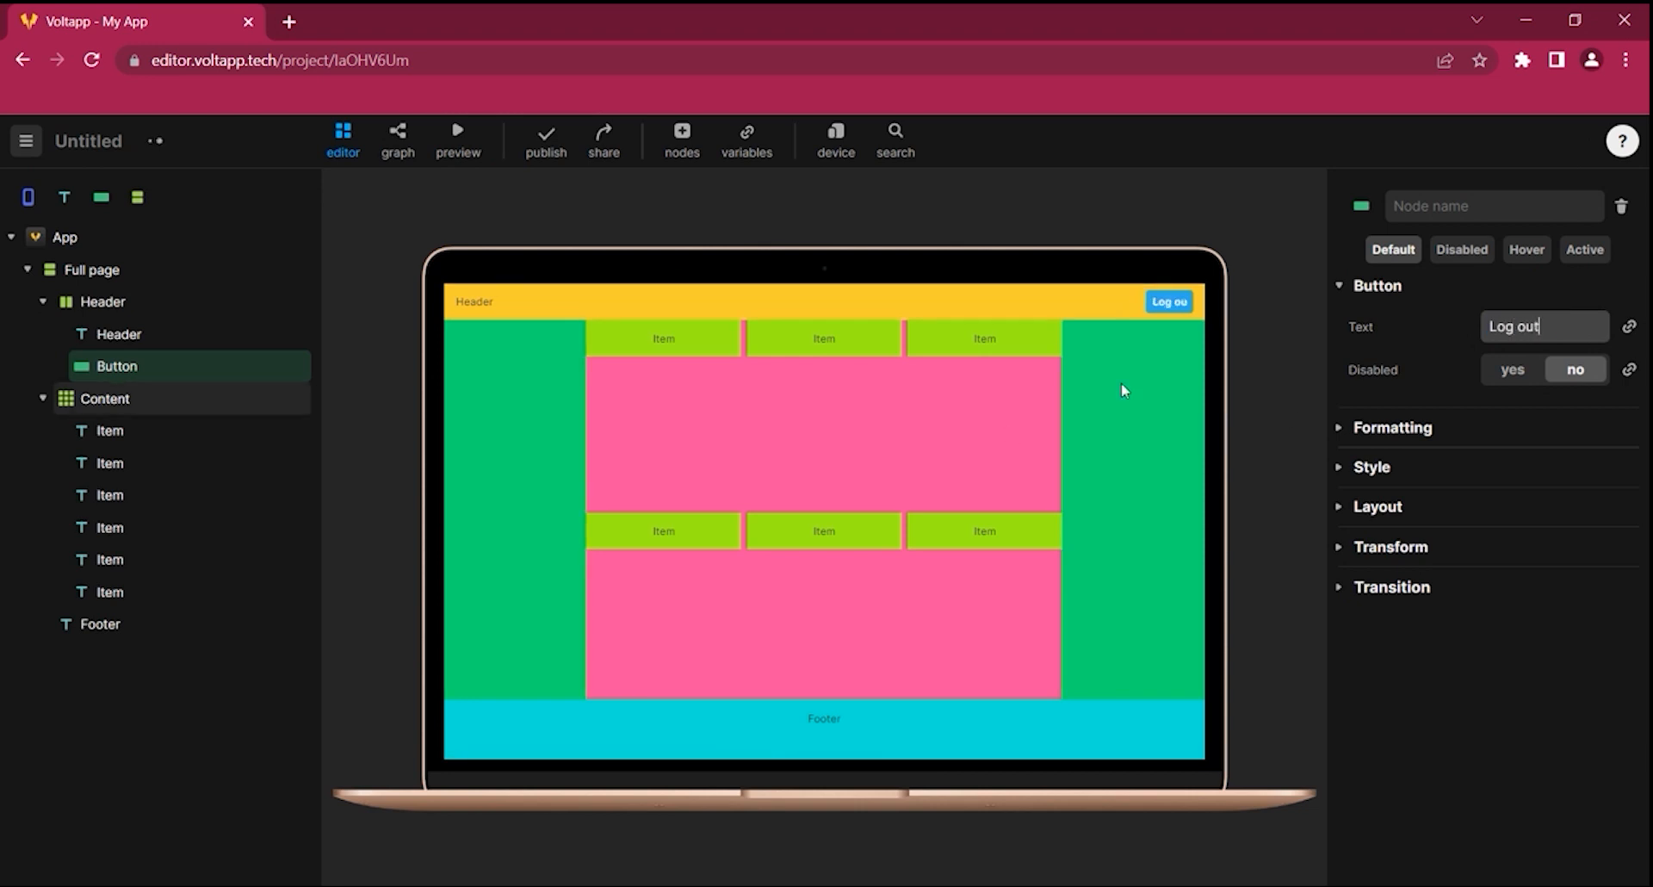
Add a modal to the App above Full page and rename the header button node to "Log out"
click(682, 138)
drag(663, 578, 129, 258)
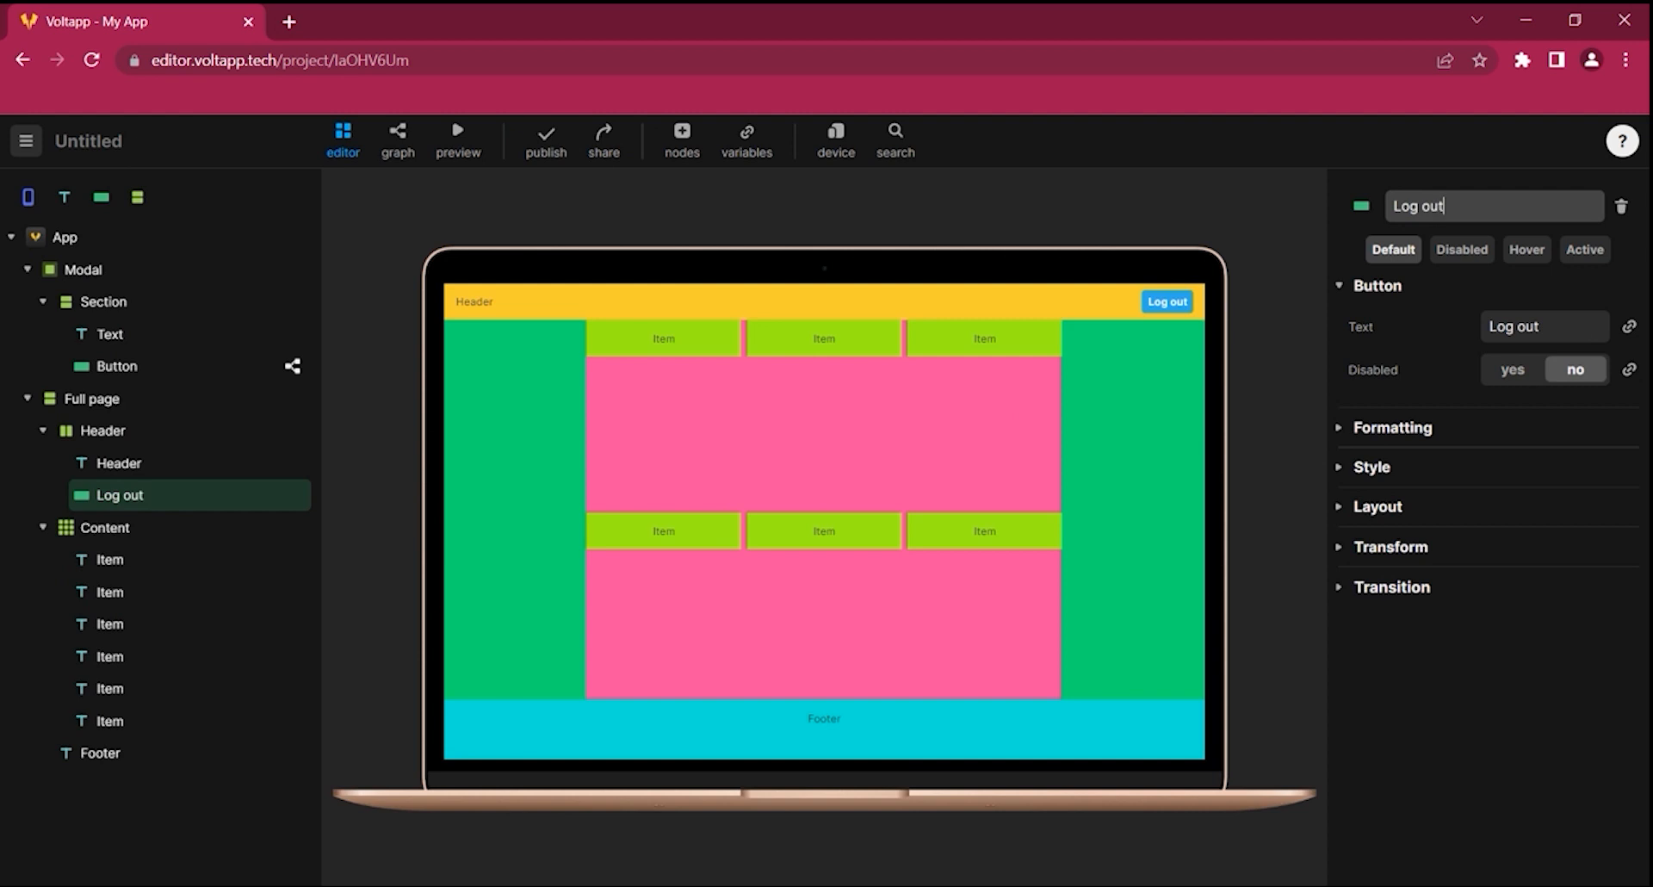
Open the Log out button's graph and add a click event block
click(398, 138)
right_click(602, 269)
click(740, 292)
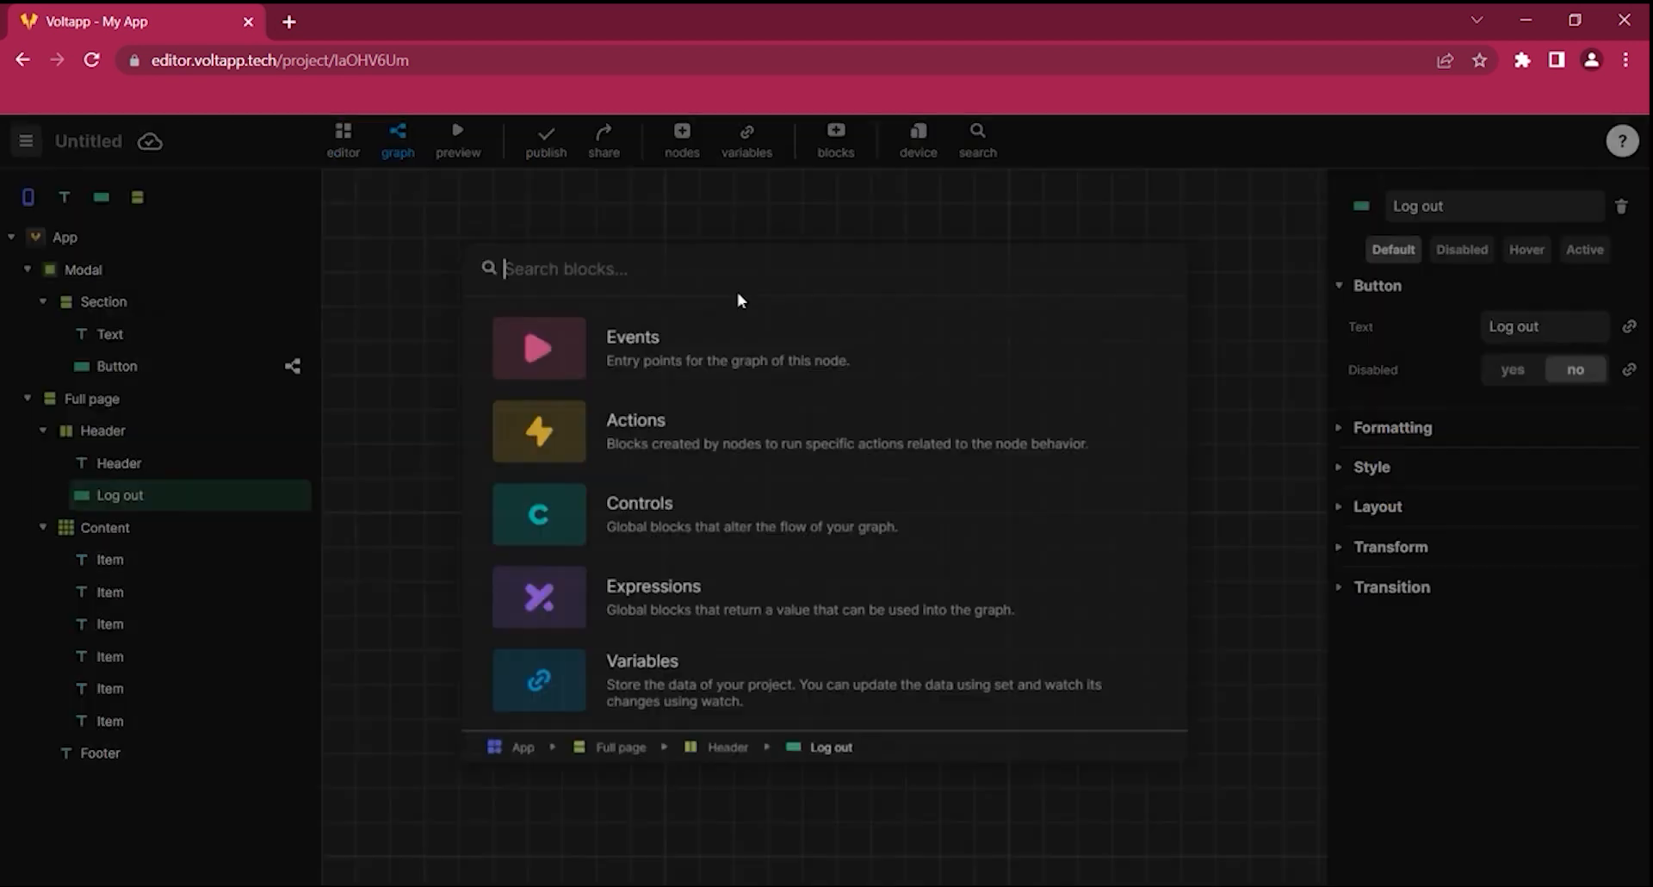
click(635, 356)
double_click(554, 426)
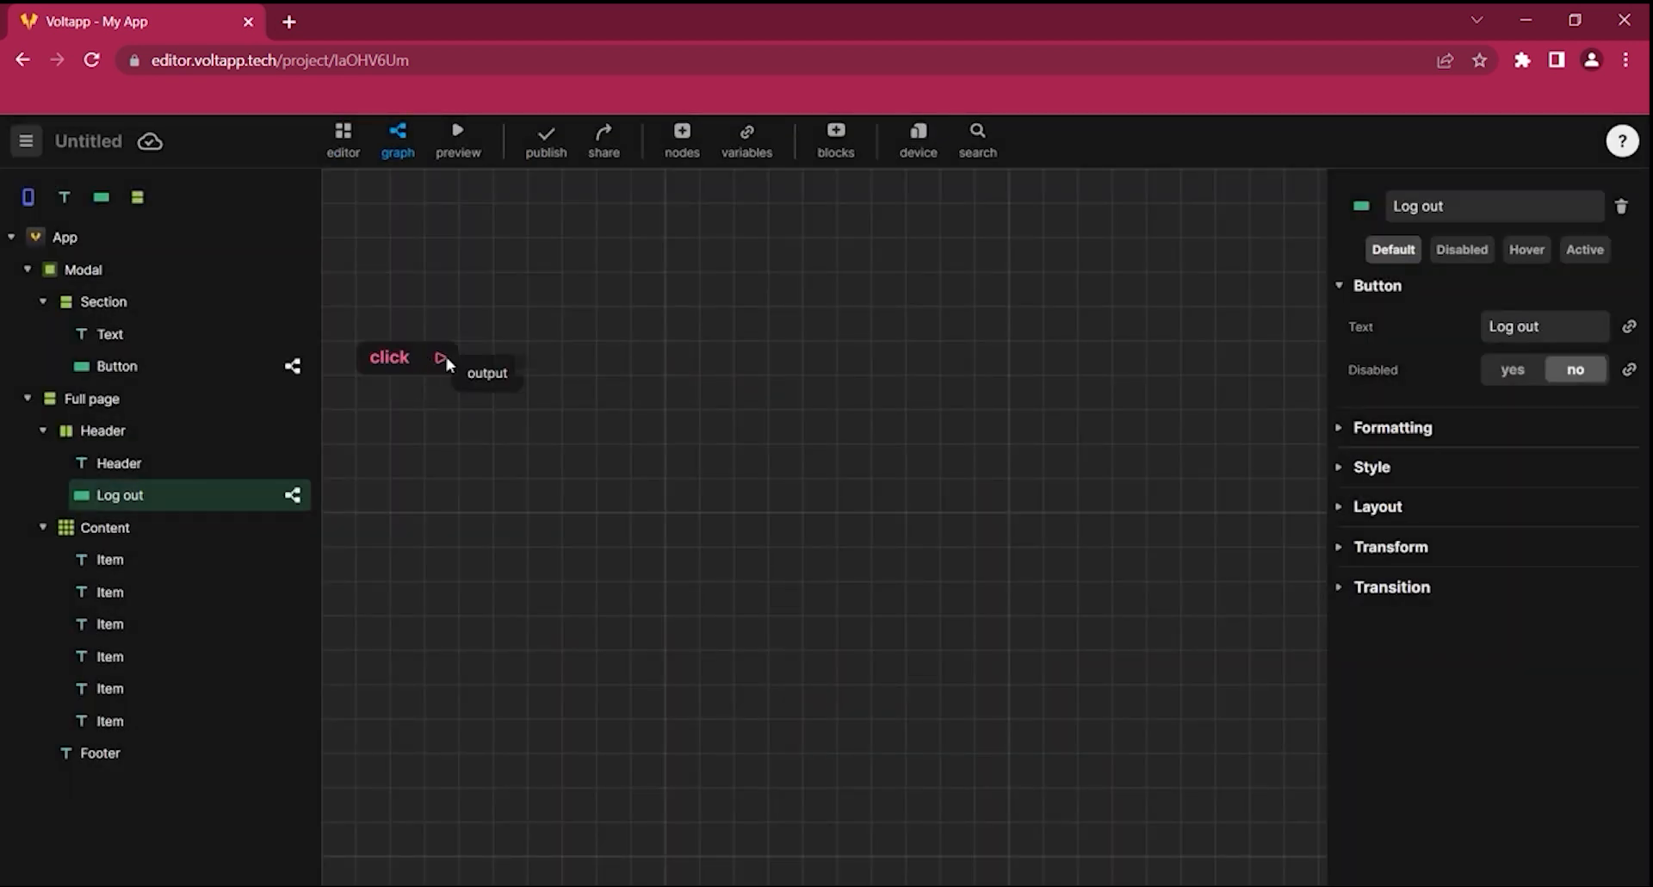
Check the blocks available for the Log out click event and examine the set isOpen block in the modal's button graph
drag(447, 364, 528, 370)
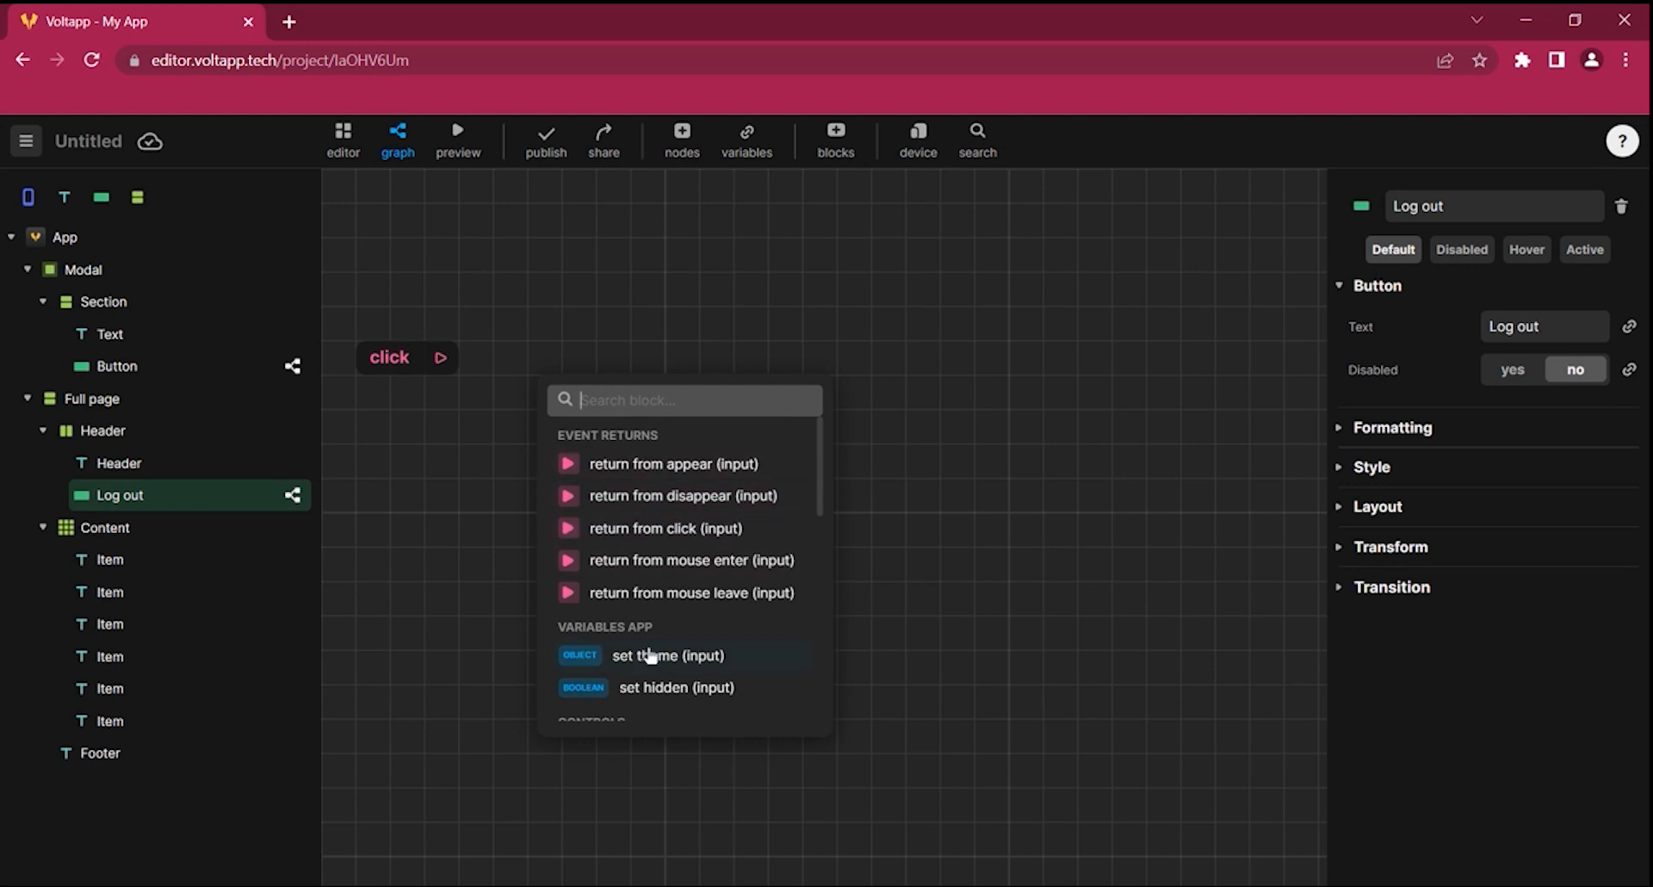
click(419, 426)
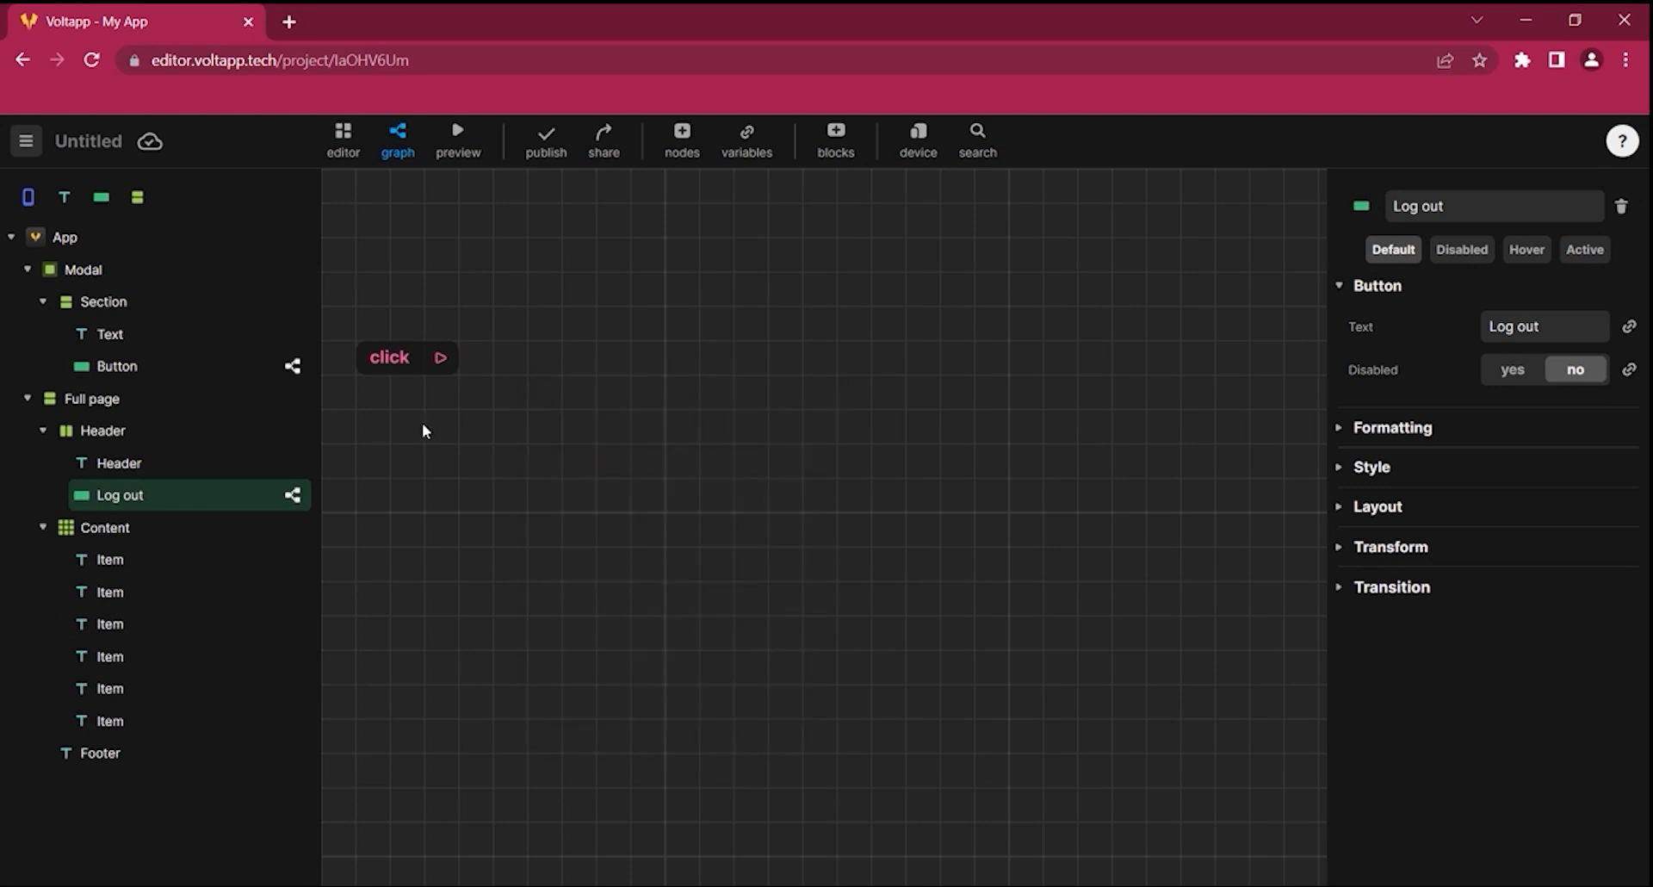
click(219, 380)
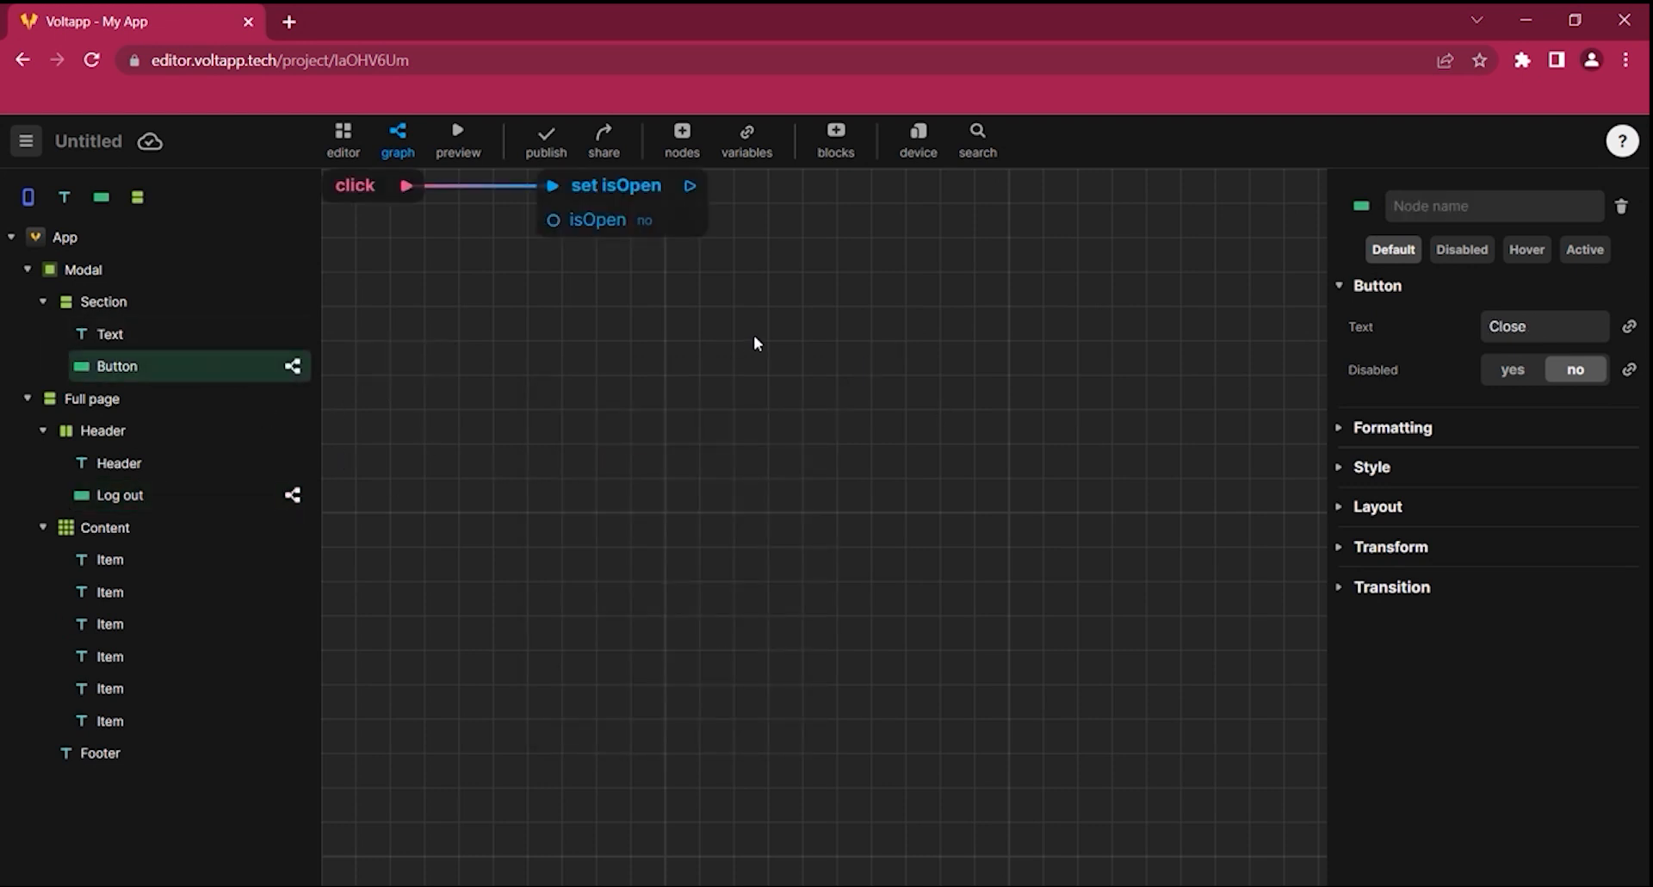
click(762, 280)
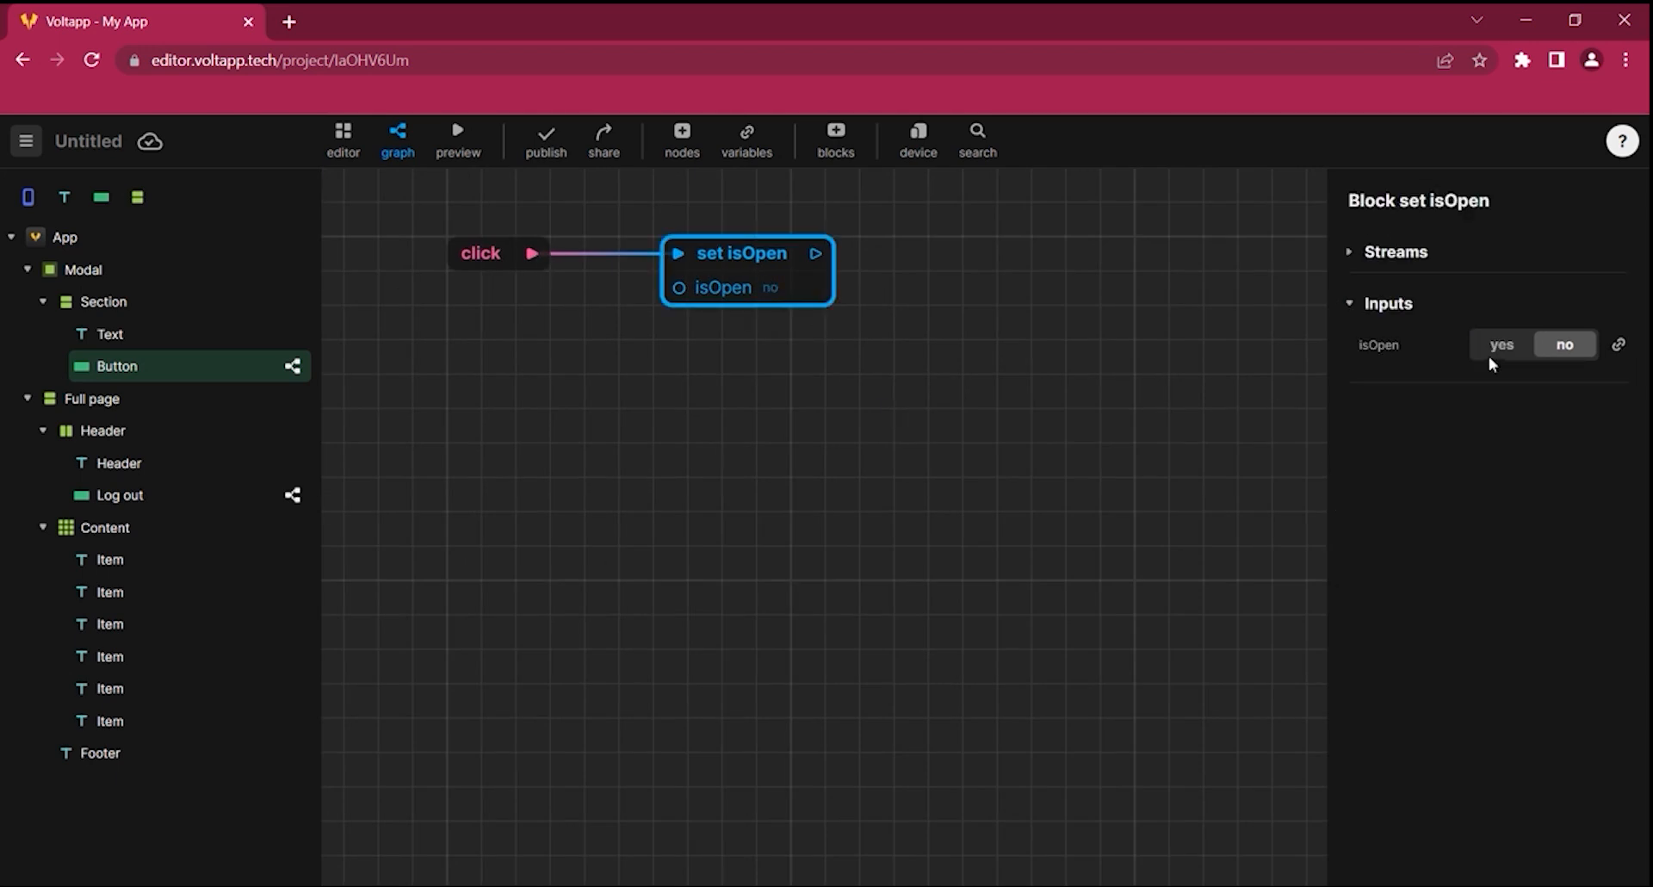
Move the modal's isOpen variable up to the App so other nodes can use it
click(687, 396)
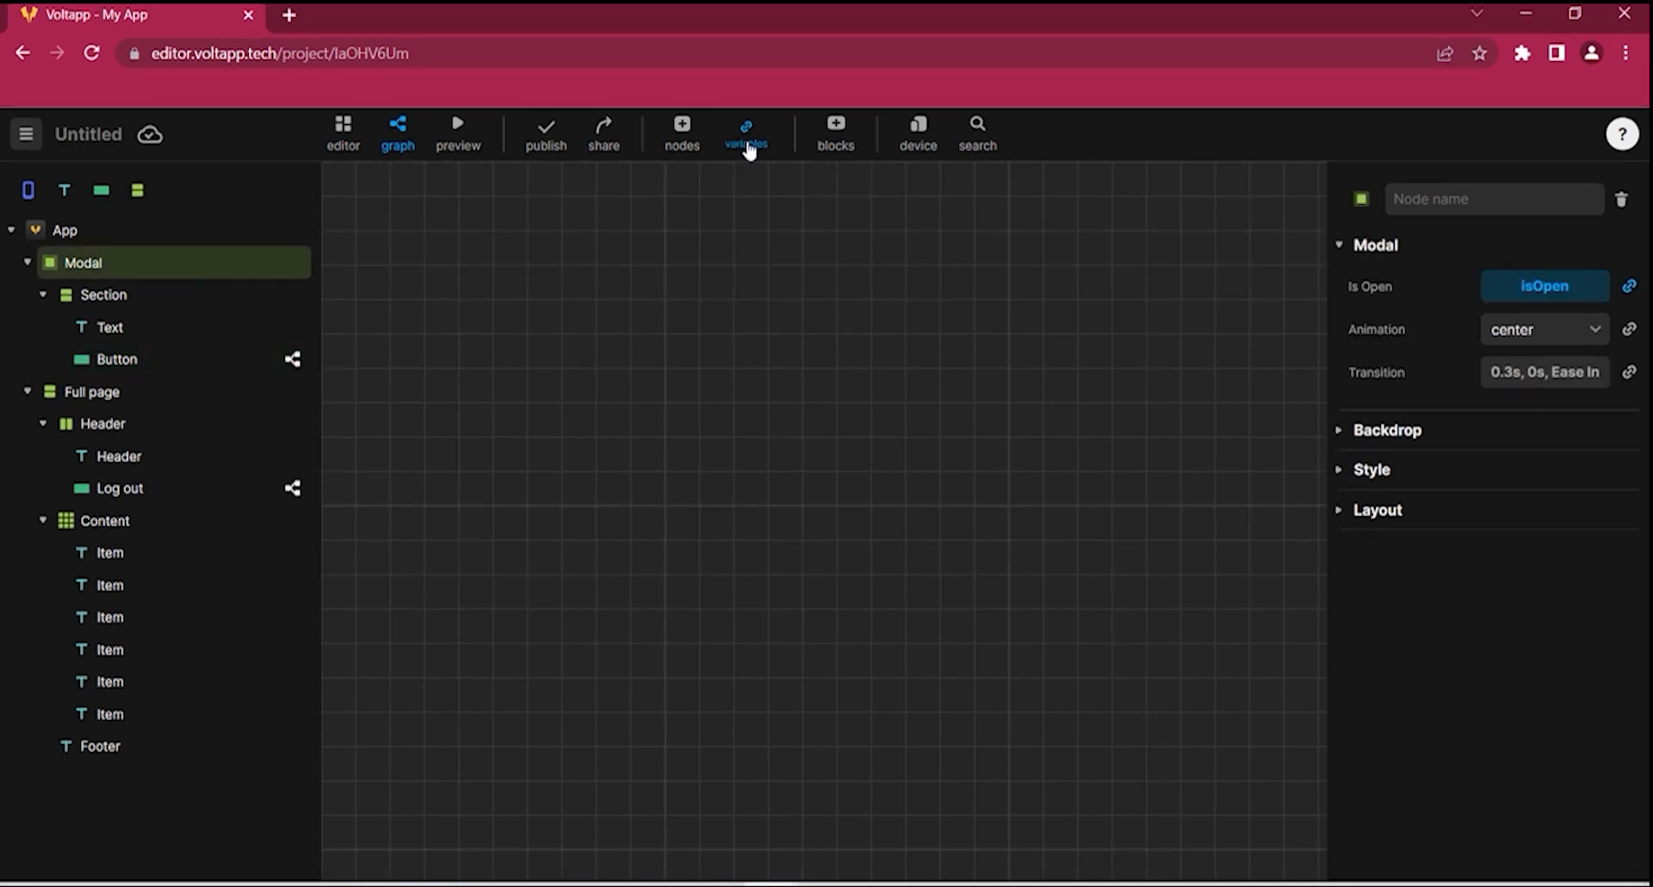
click(747, 147)
drag(631, 363, 115, 220)
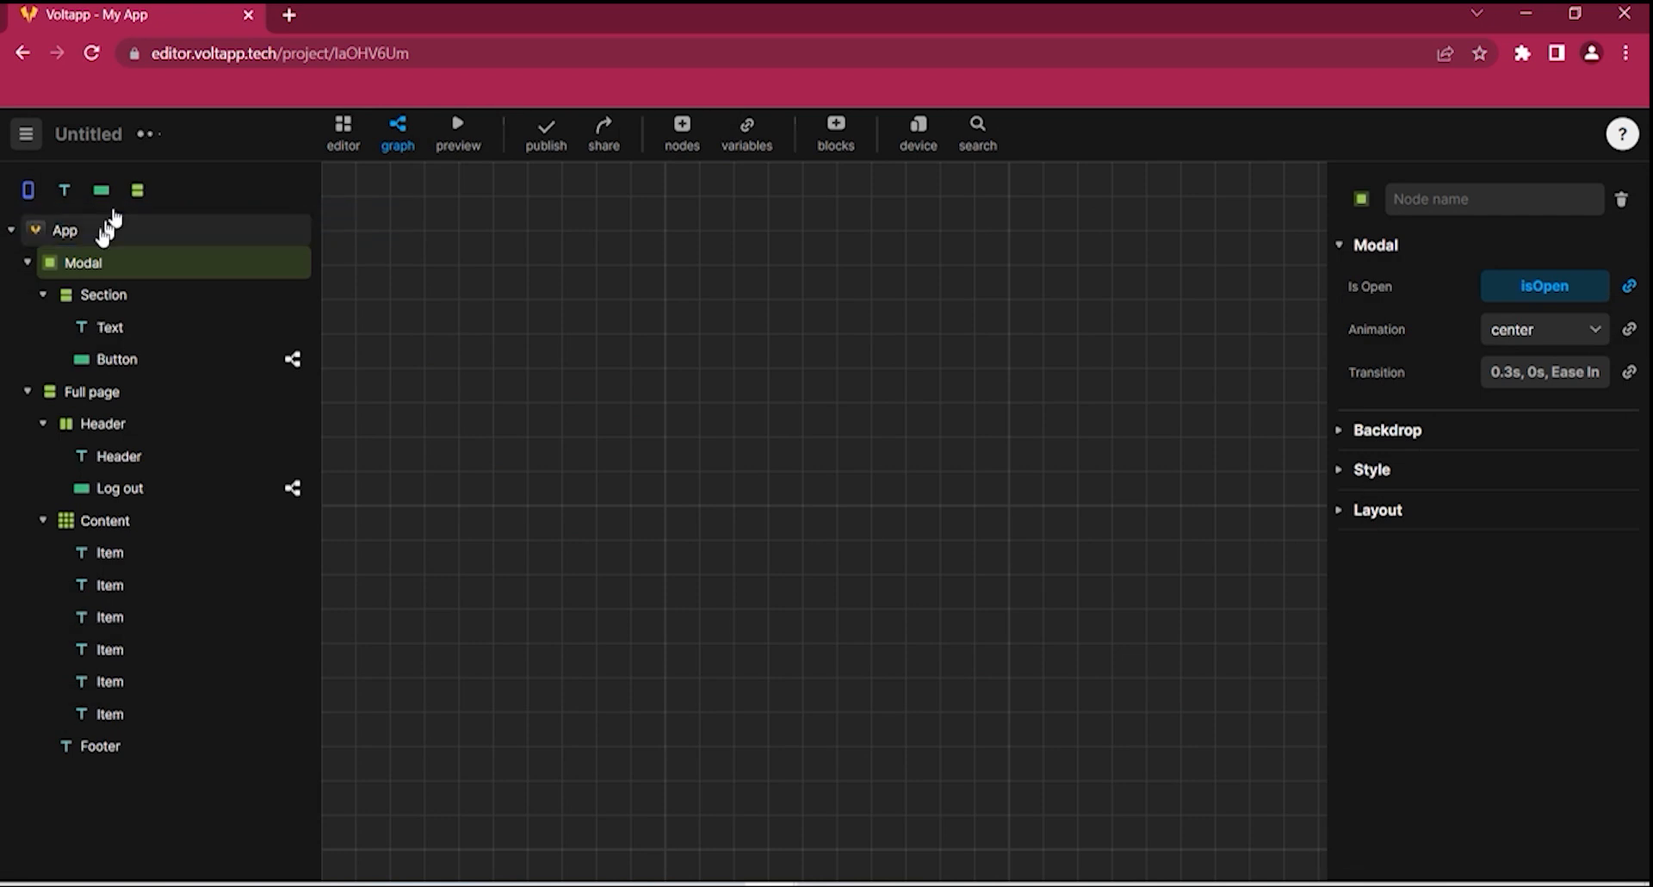
Connect the Log out button's click event to a set isOpen block, align it with the event, and set isOpen to yes
click(120, 488)
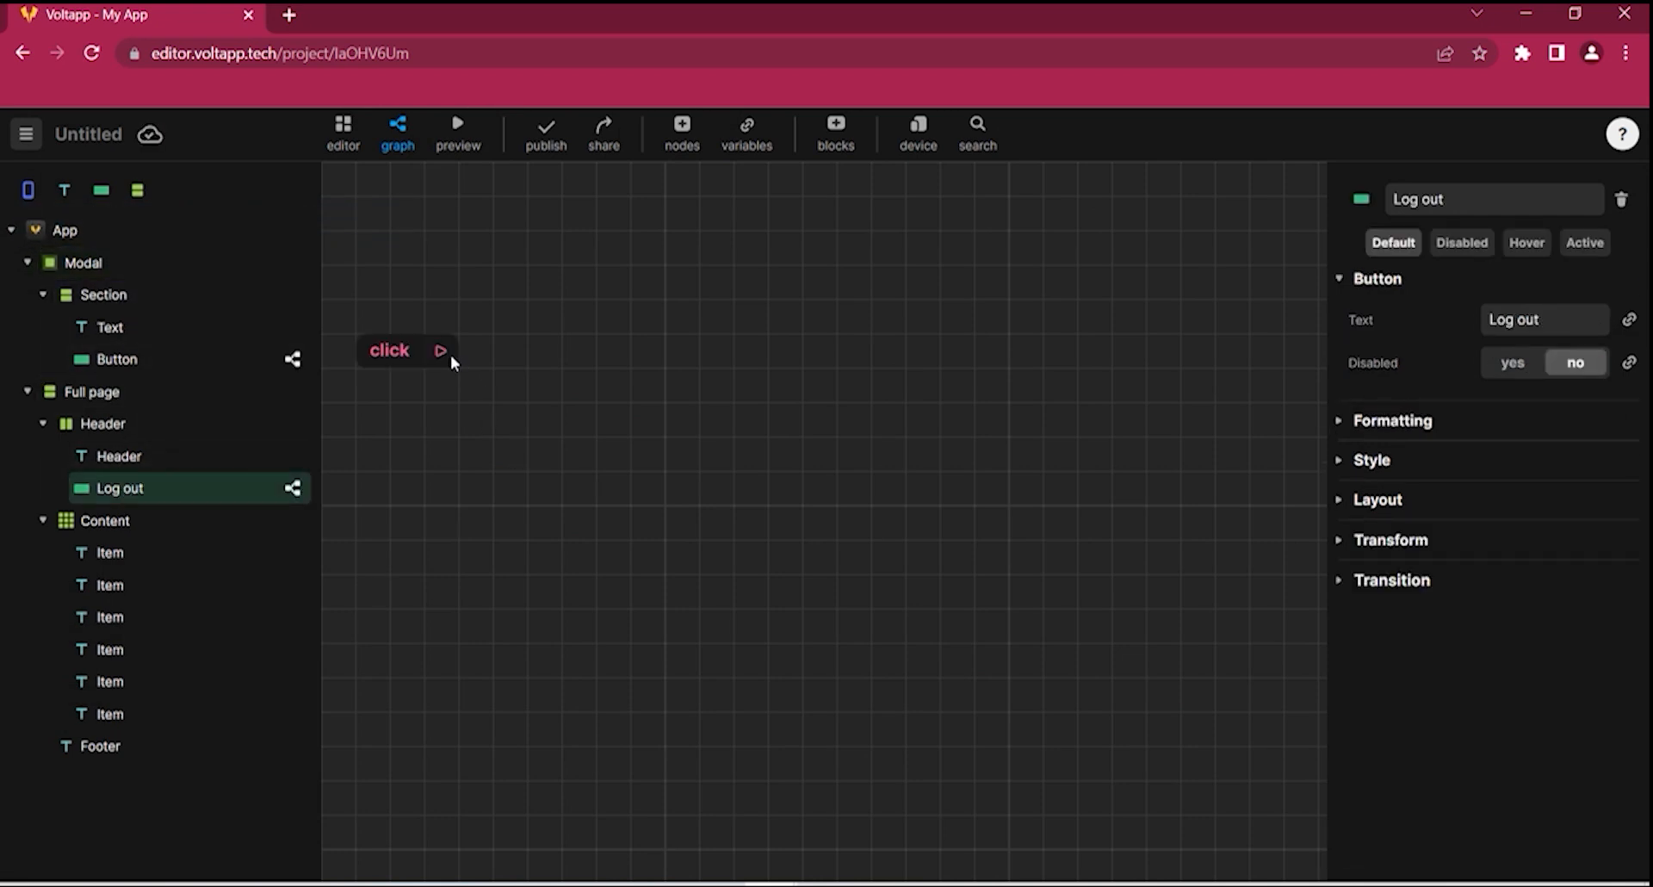
drag(441, 352, 613, 386)
scroll(730, 486, down, 2)
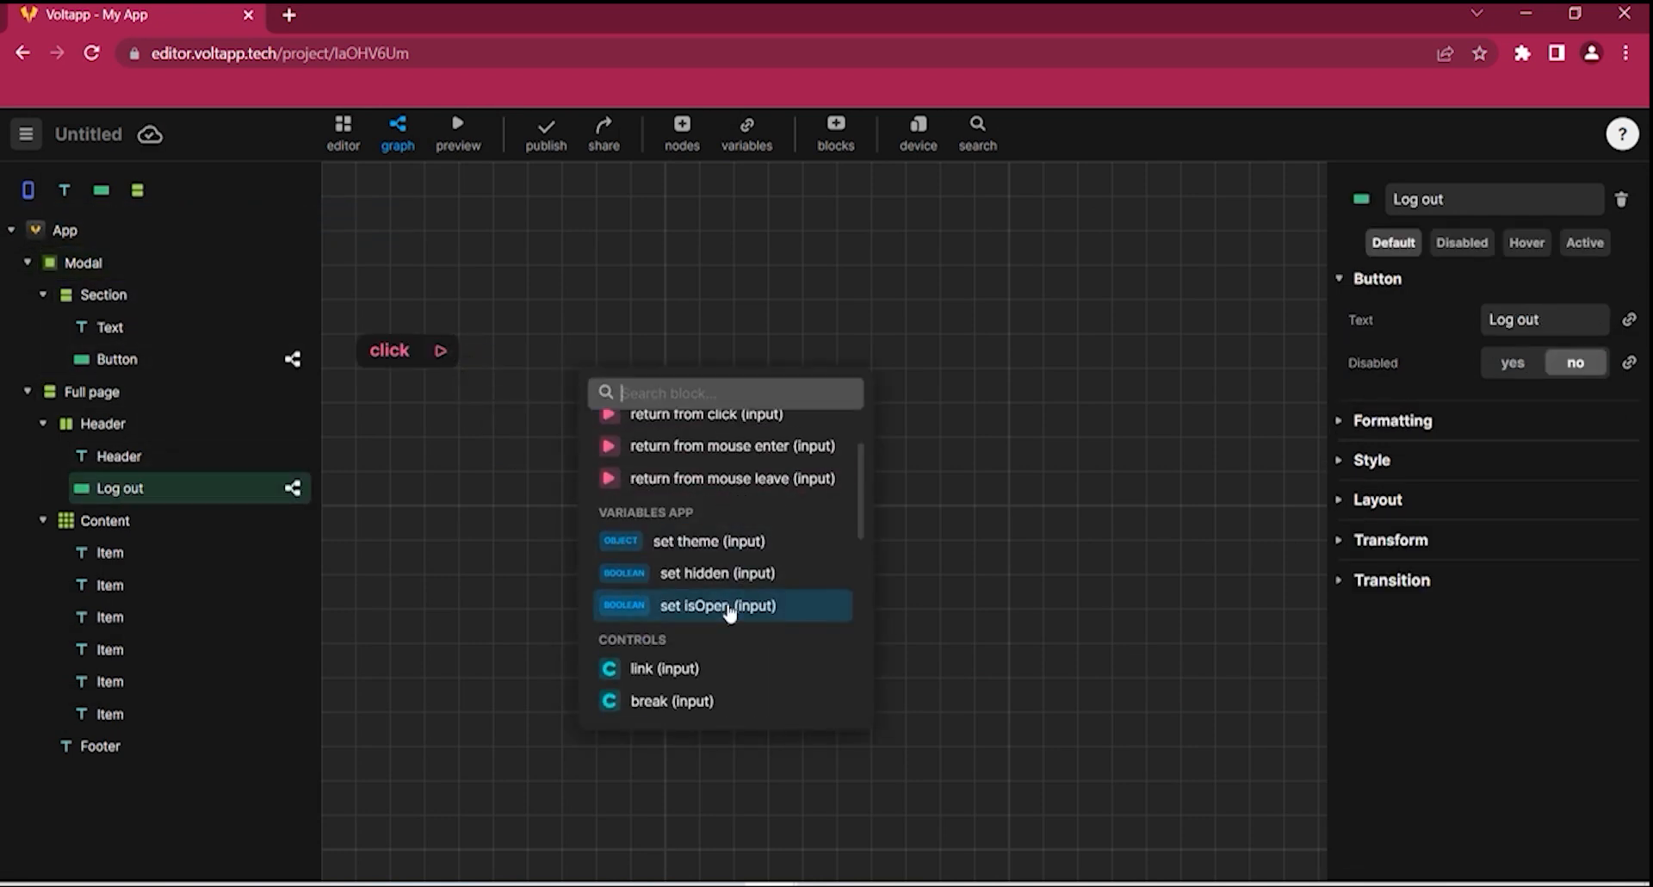
click(731, 607)
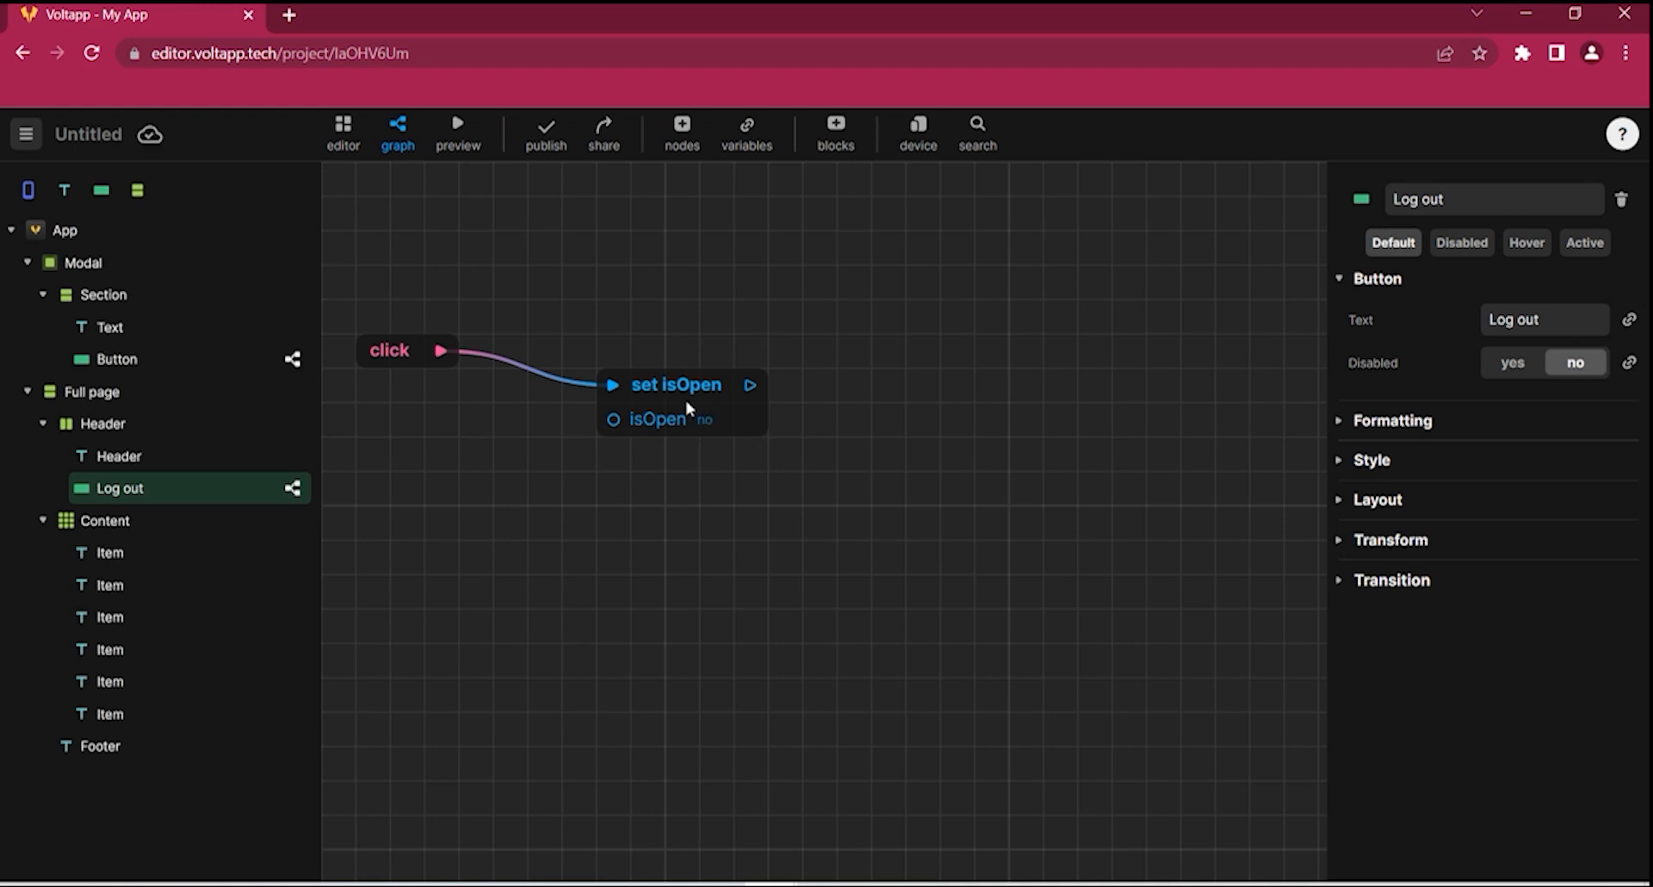
drag(697, 408, 663, 374)
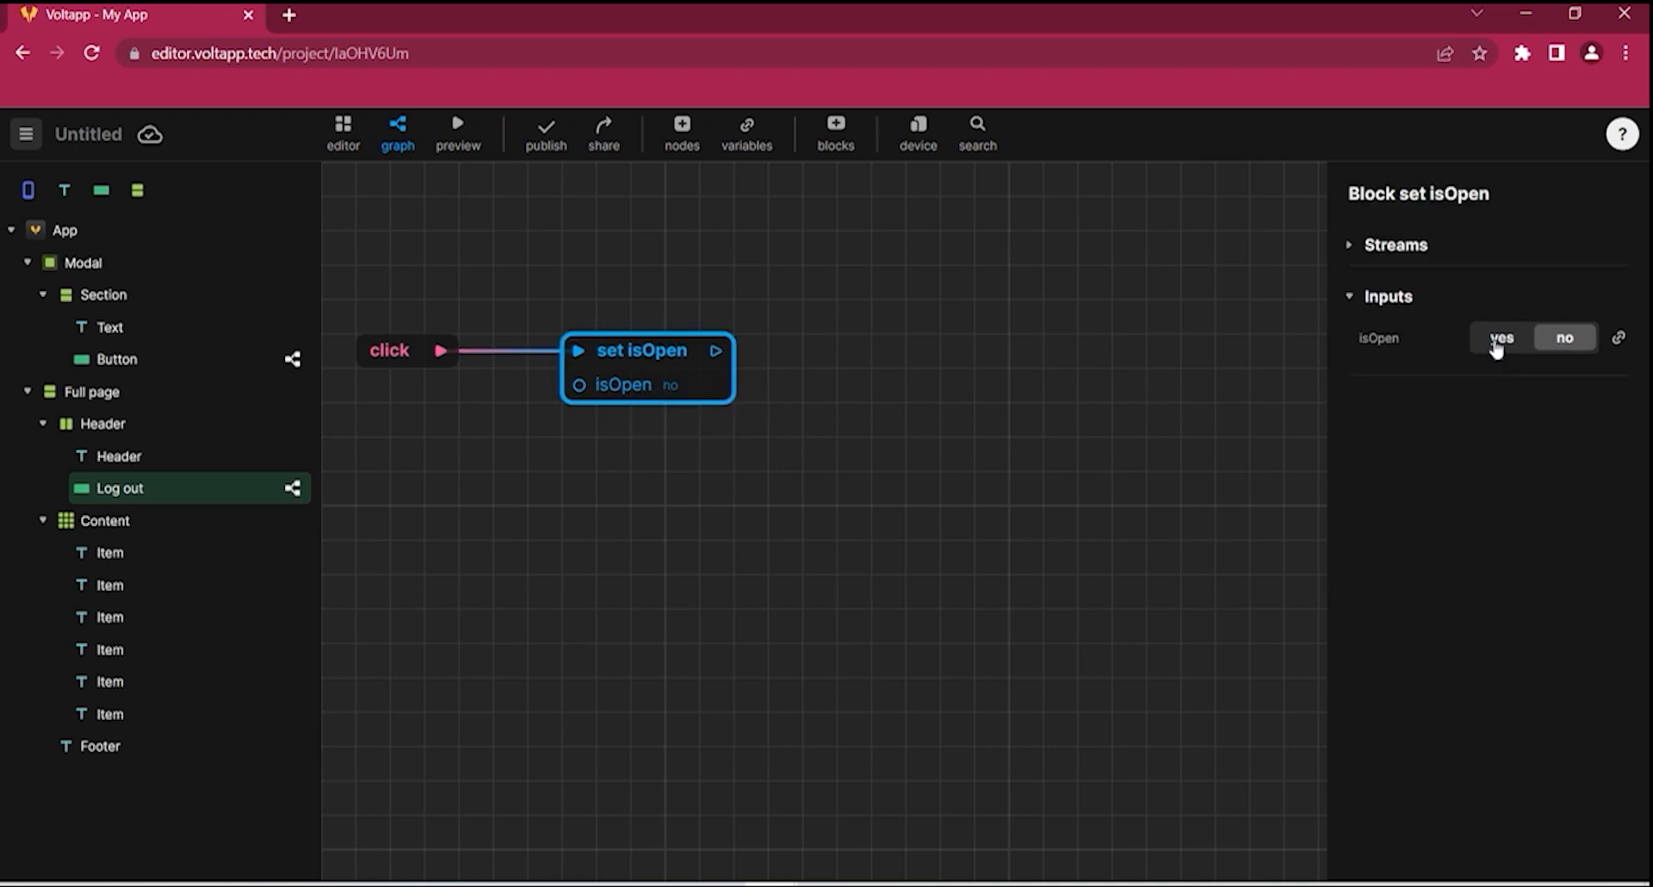
click(1498, 343)
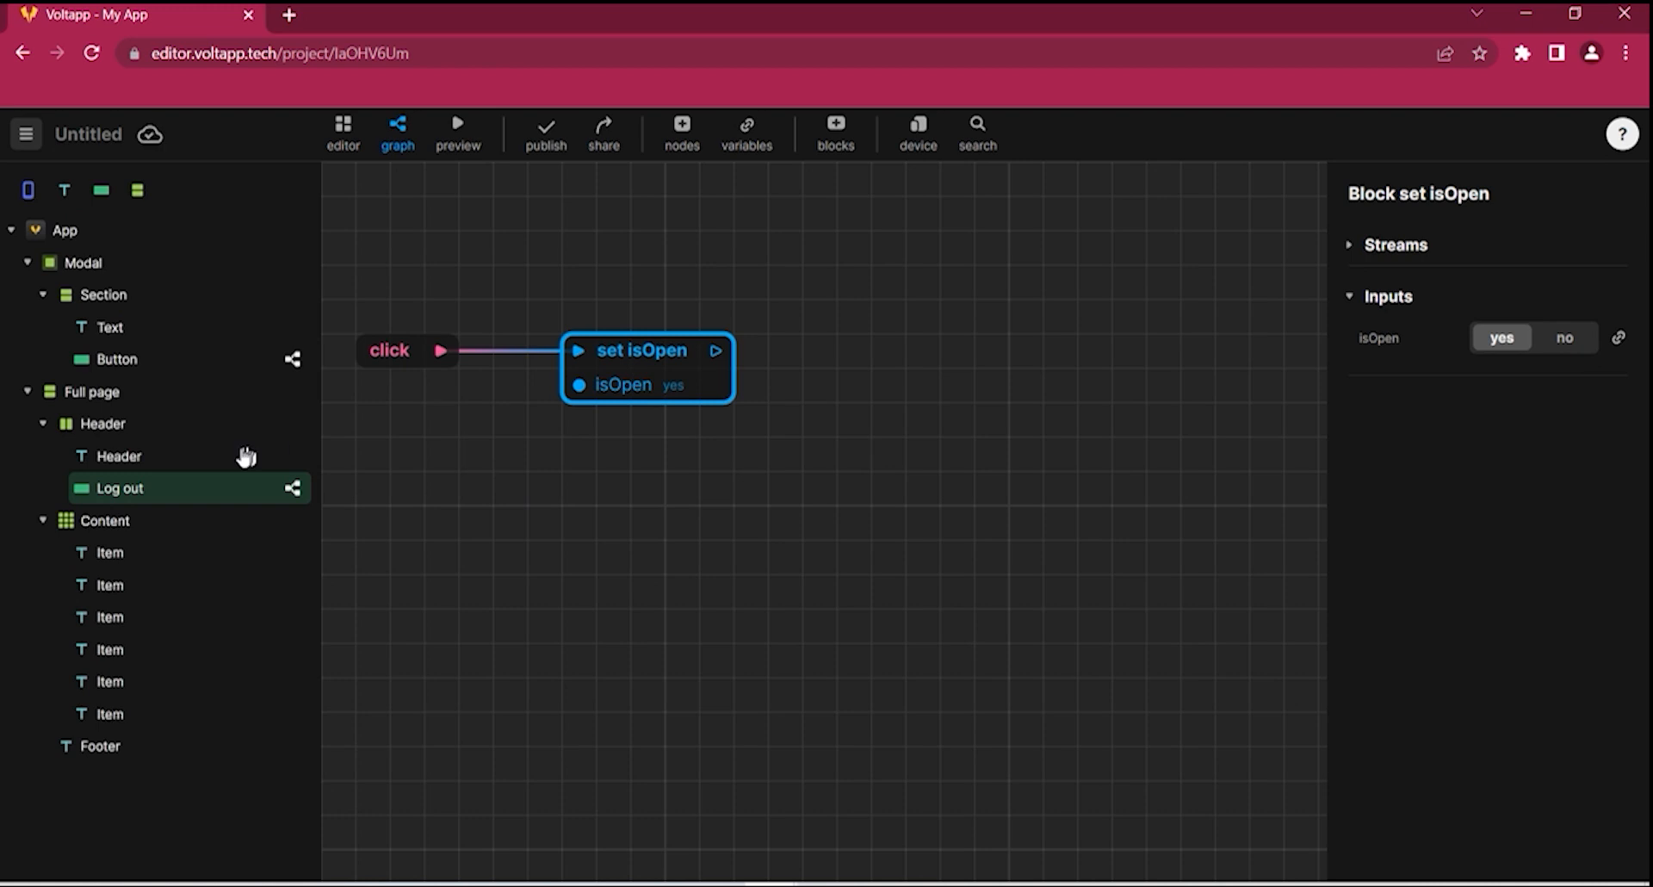
Try to rename the isOpen variable to LogoutisOpen
click(737, 148)
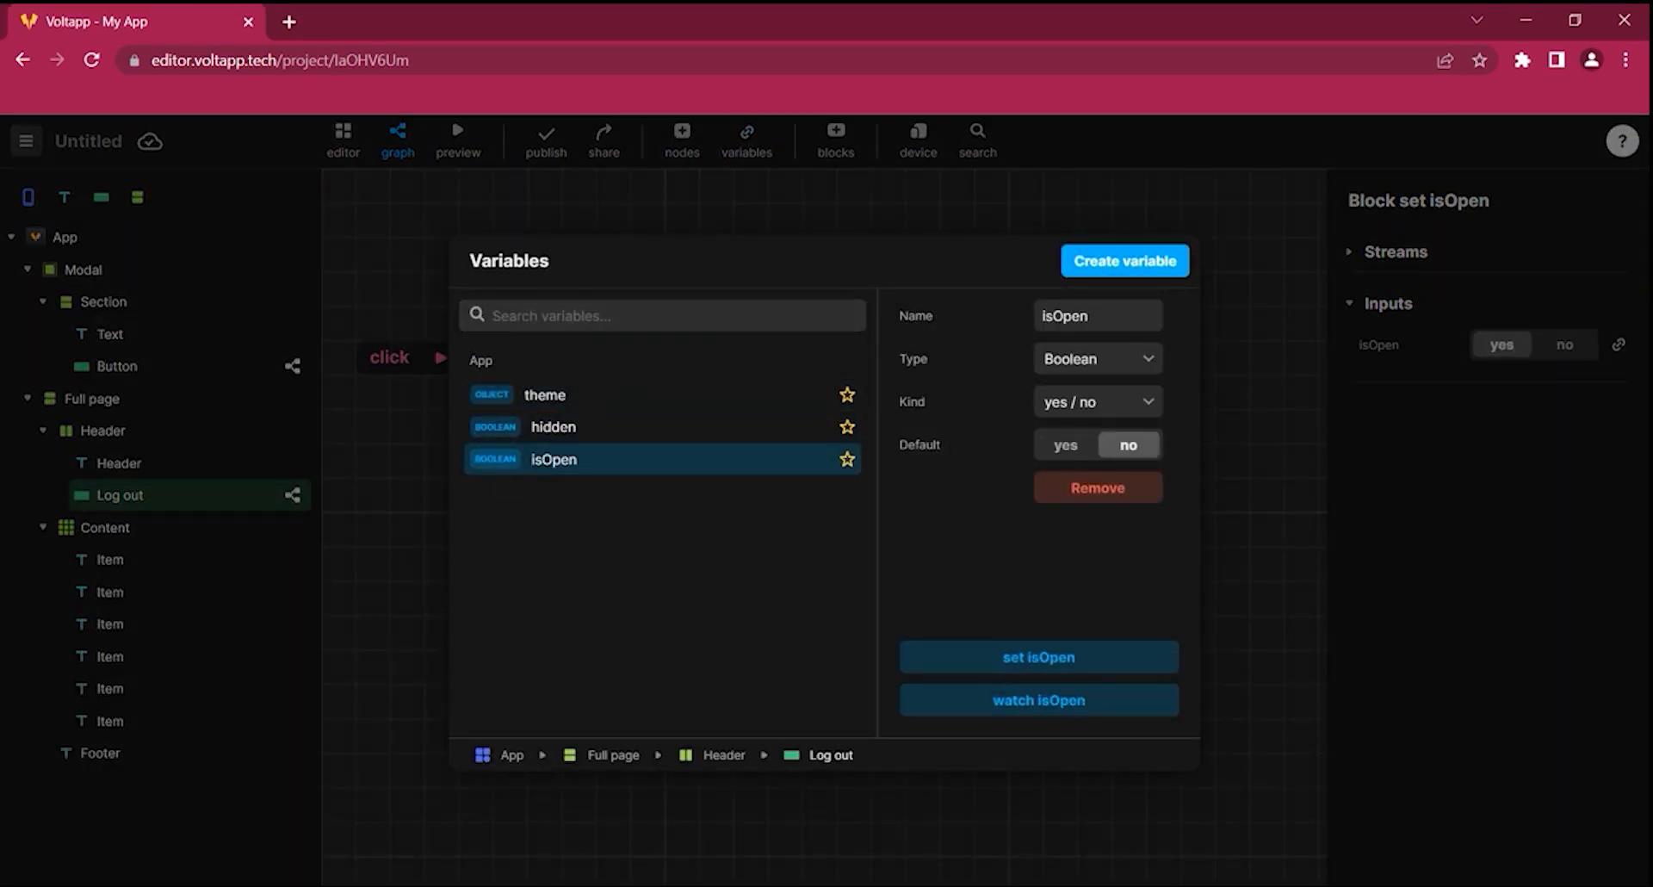
text(out)
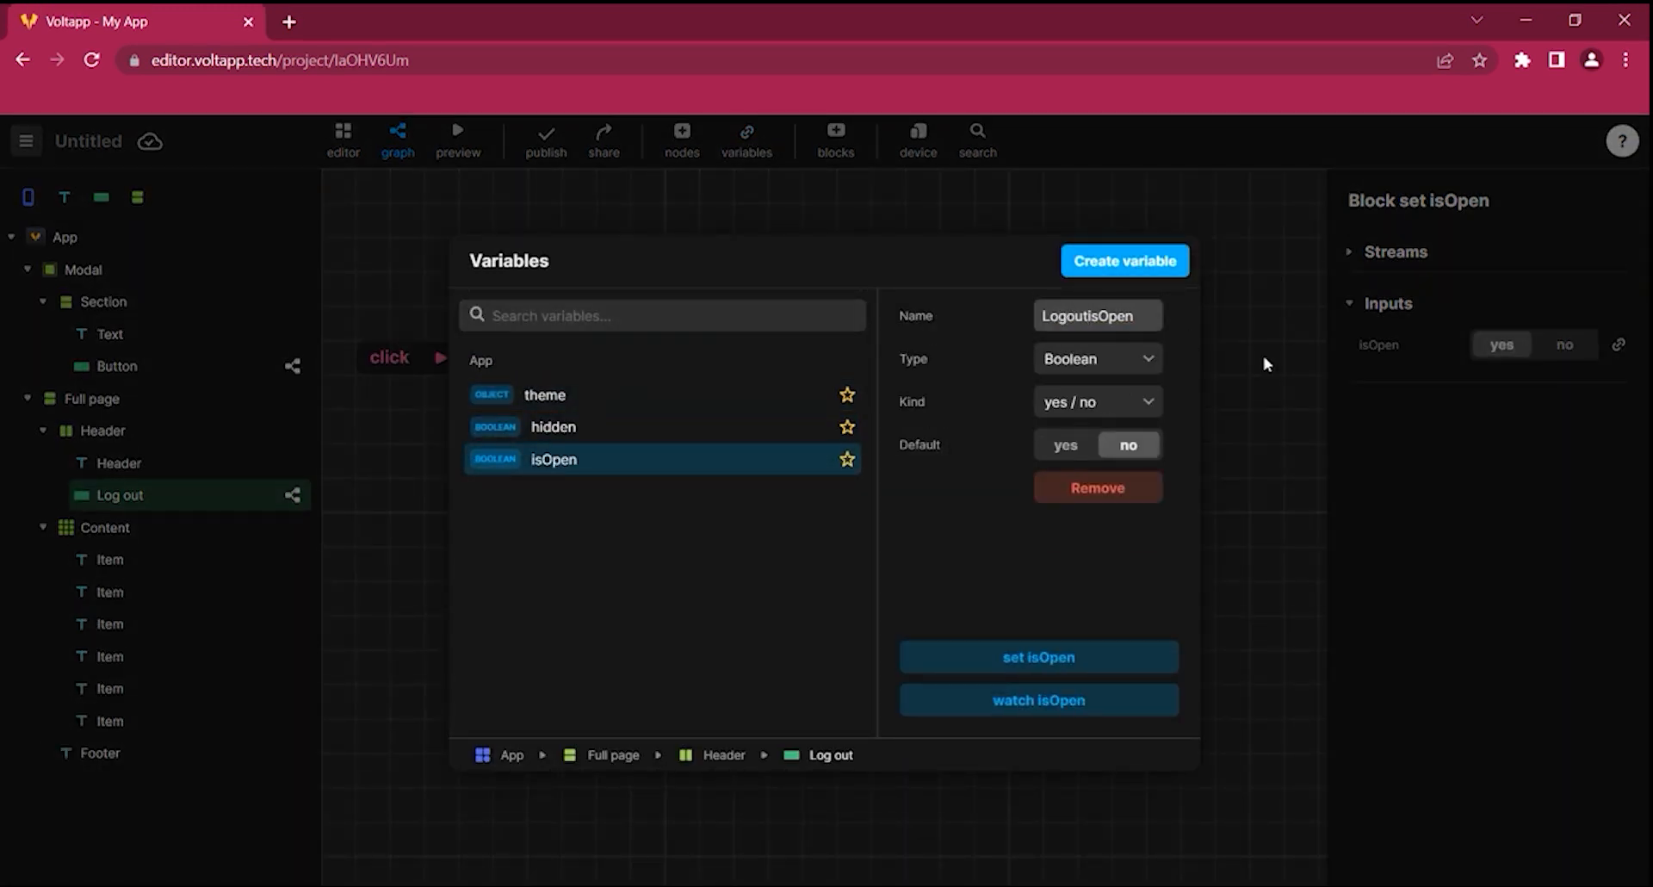
click(1264, 364)
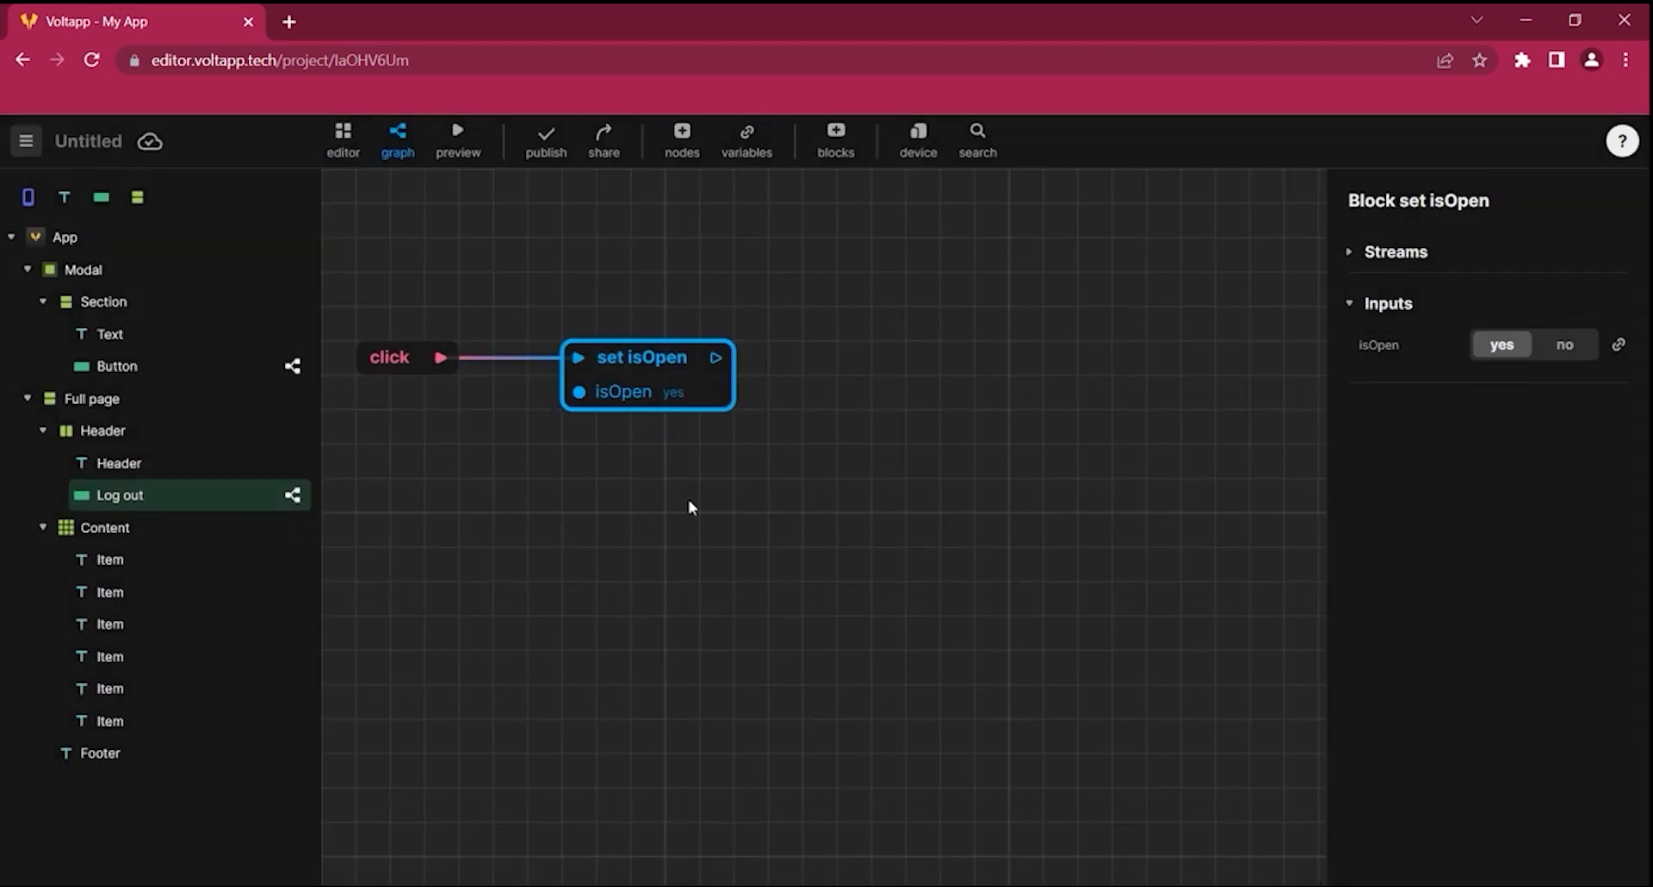
Preview the page, test opening the modal with Log out and closing it, and return to the editor
click(343, 142)
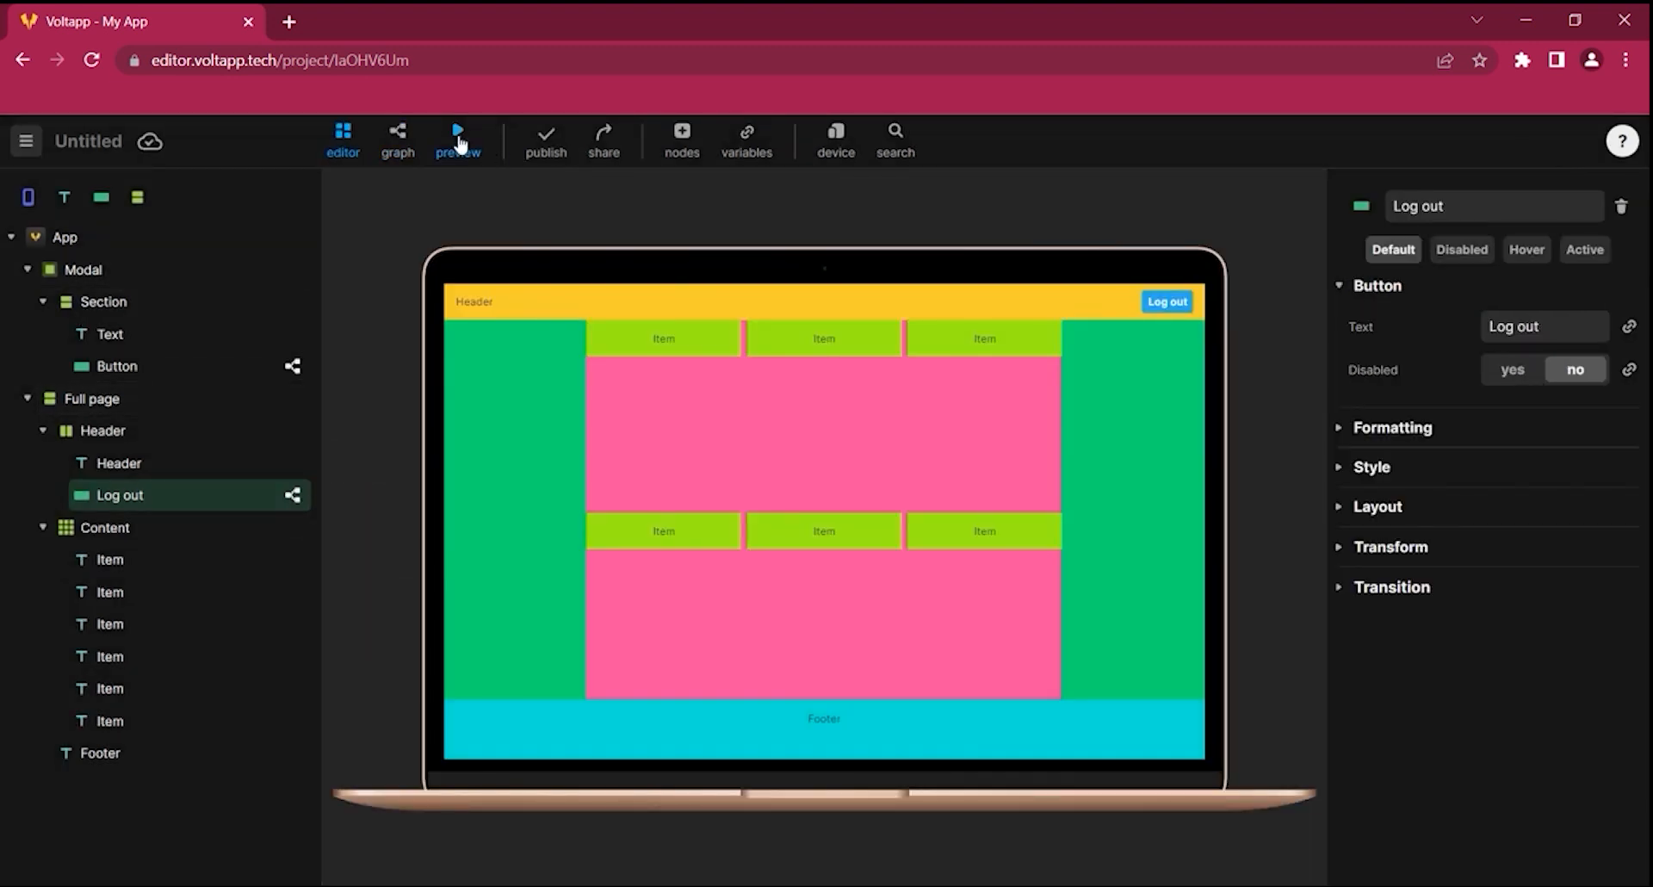
click(459, 145)
click(1247, 248)
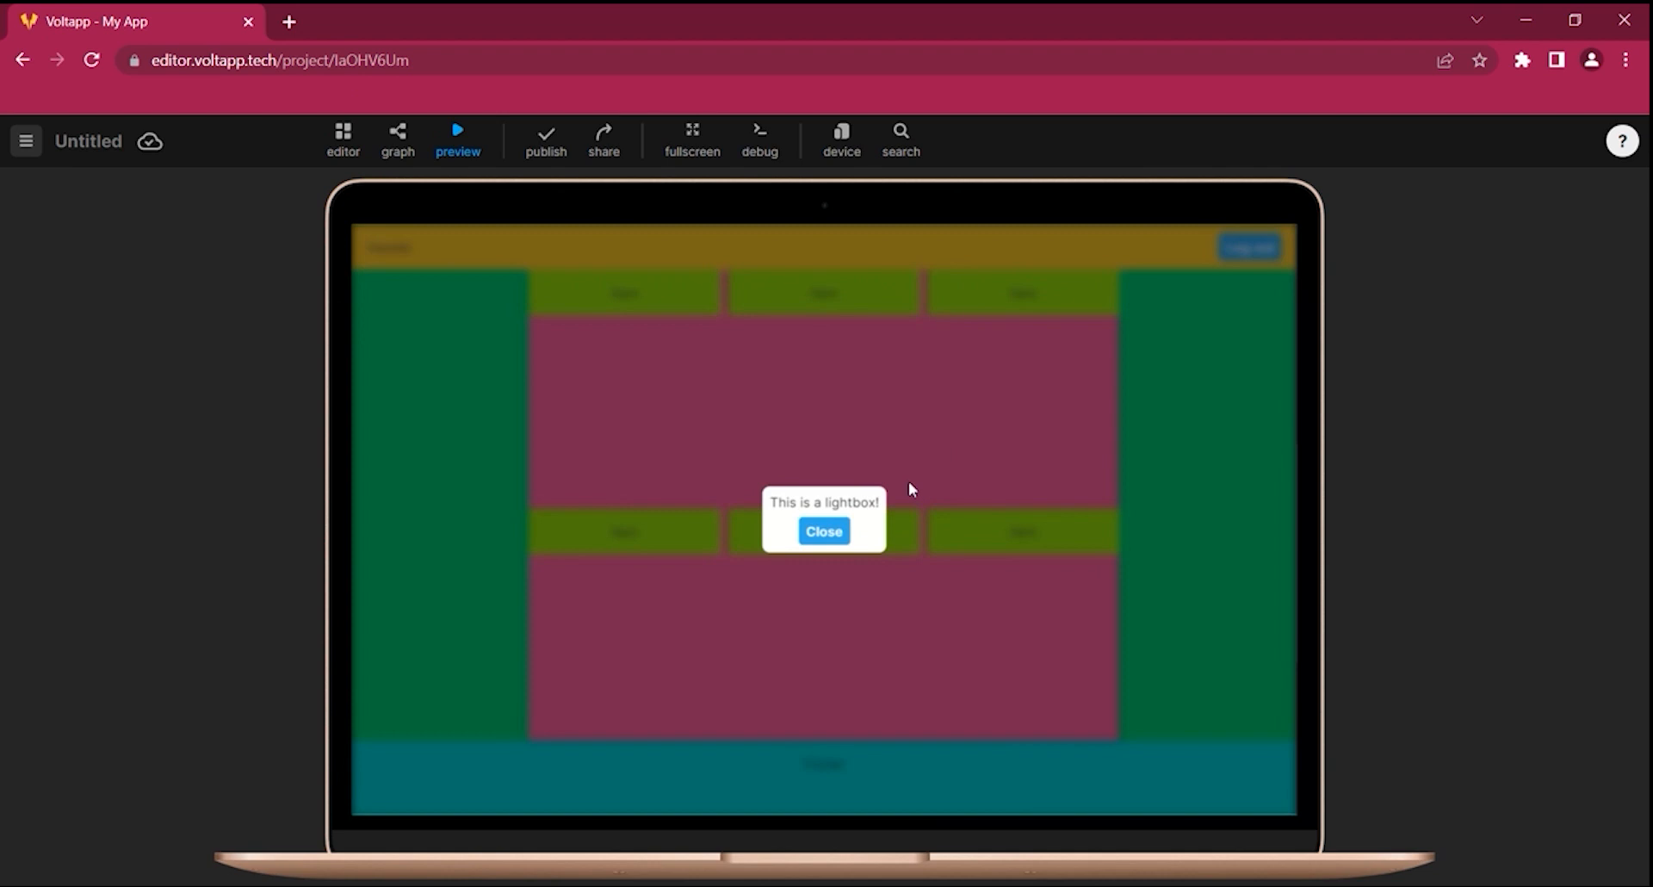
click(822, 528)
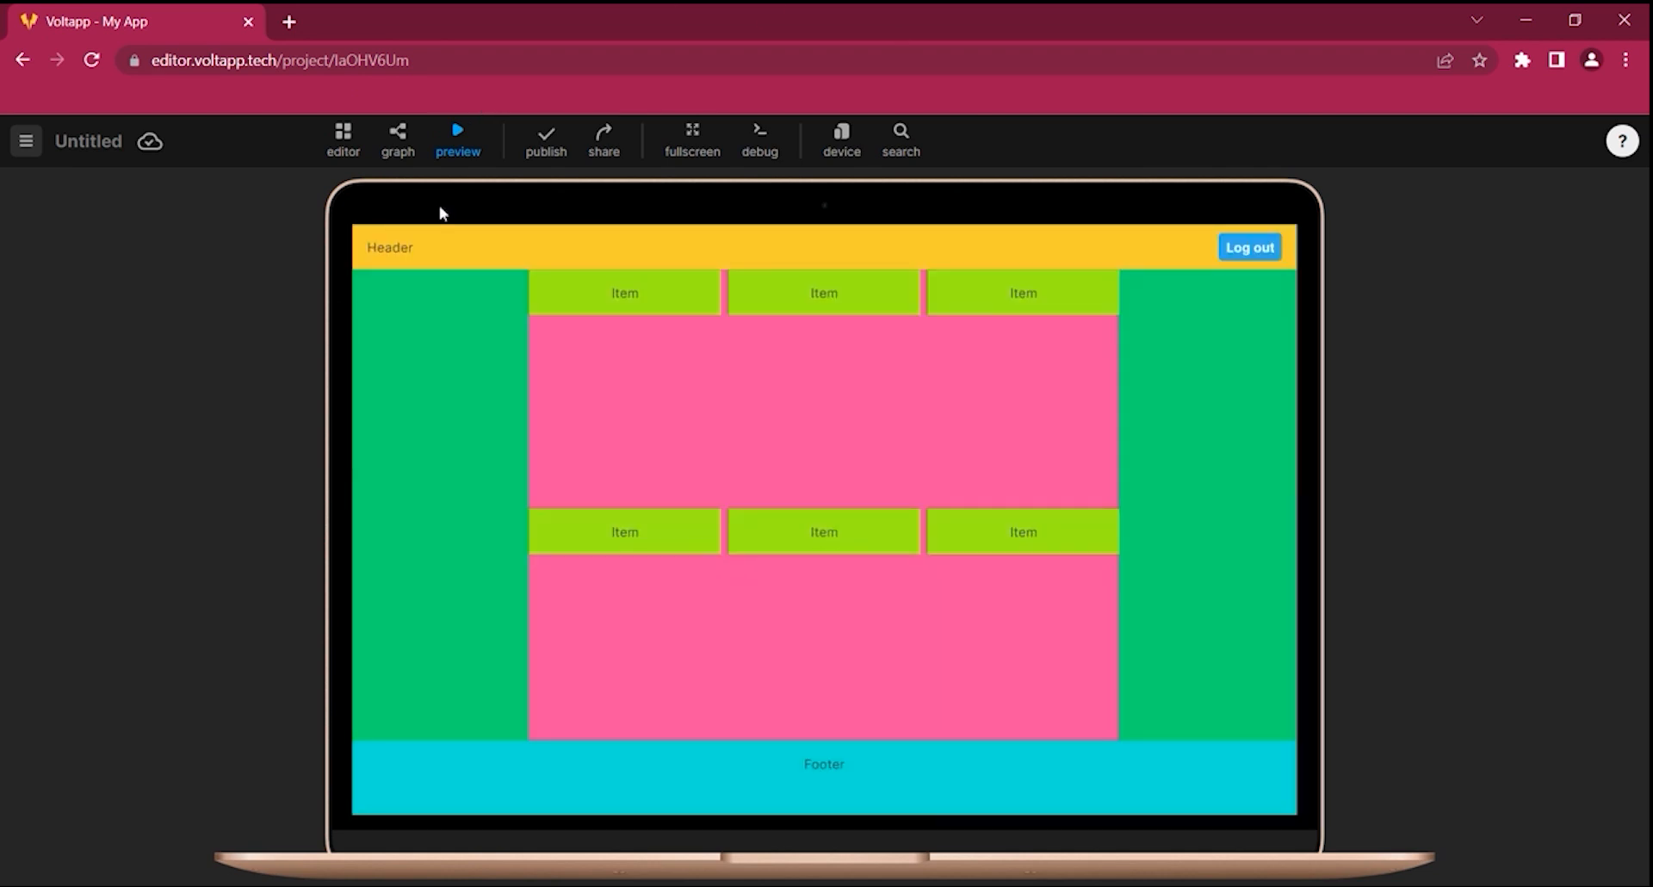
click(343, 146)
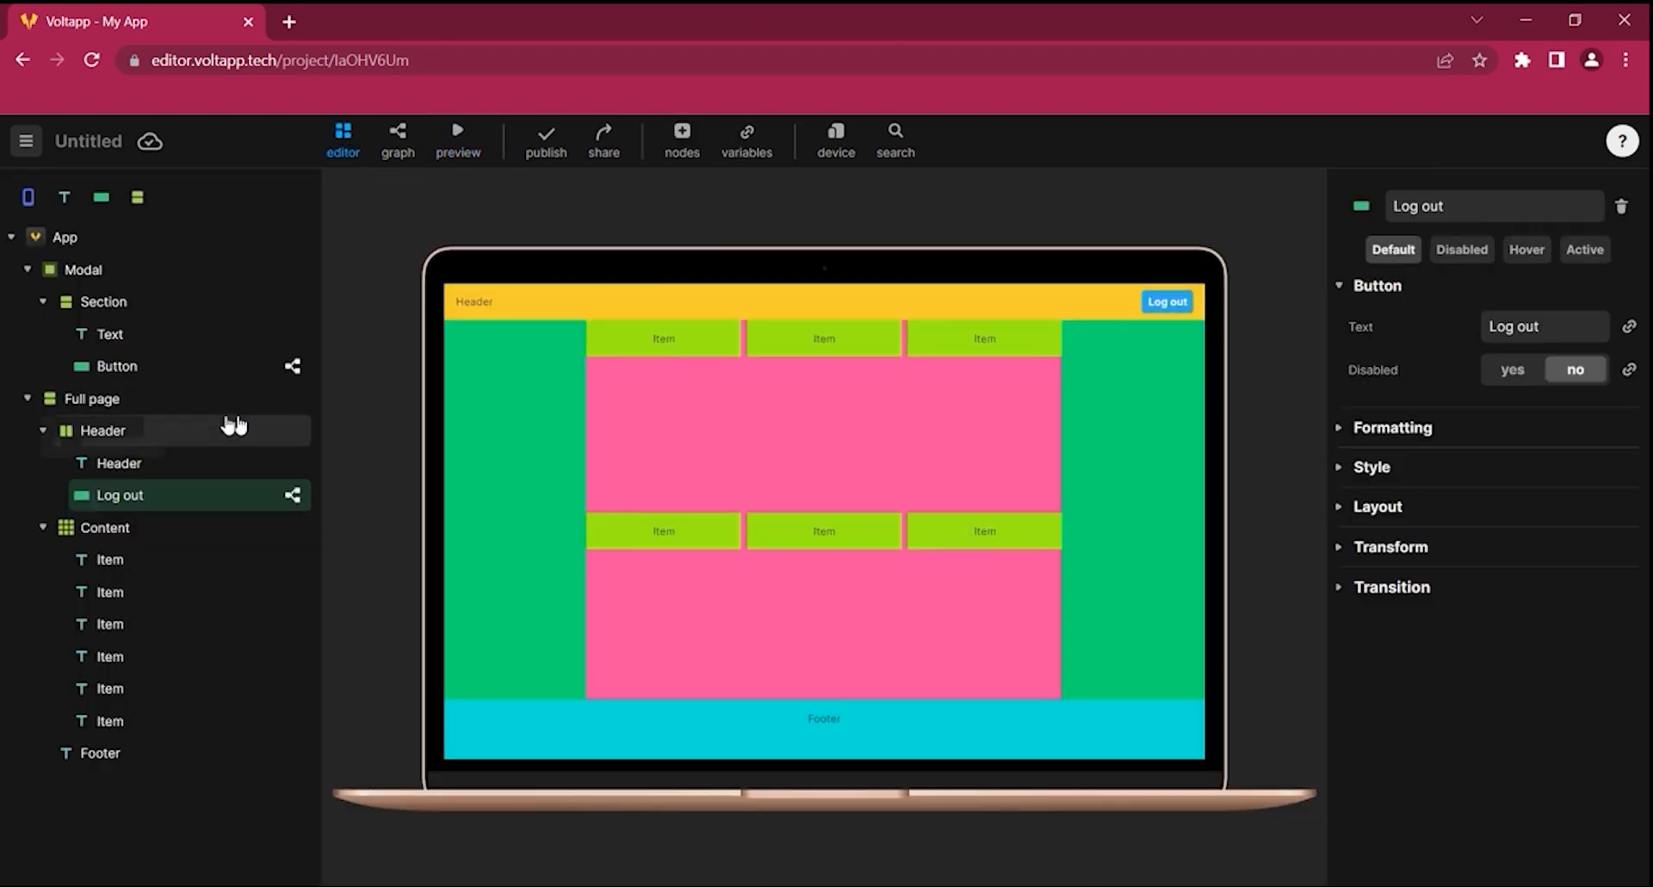
Examine the modal's Style, Backdrop and Layout settings
click(84, 270)
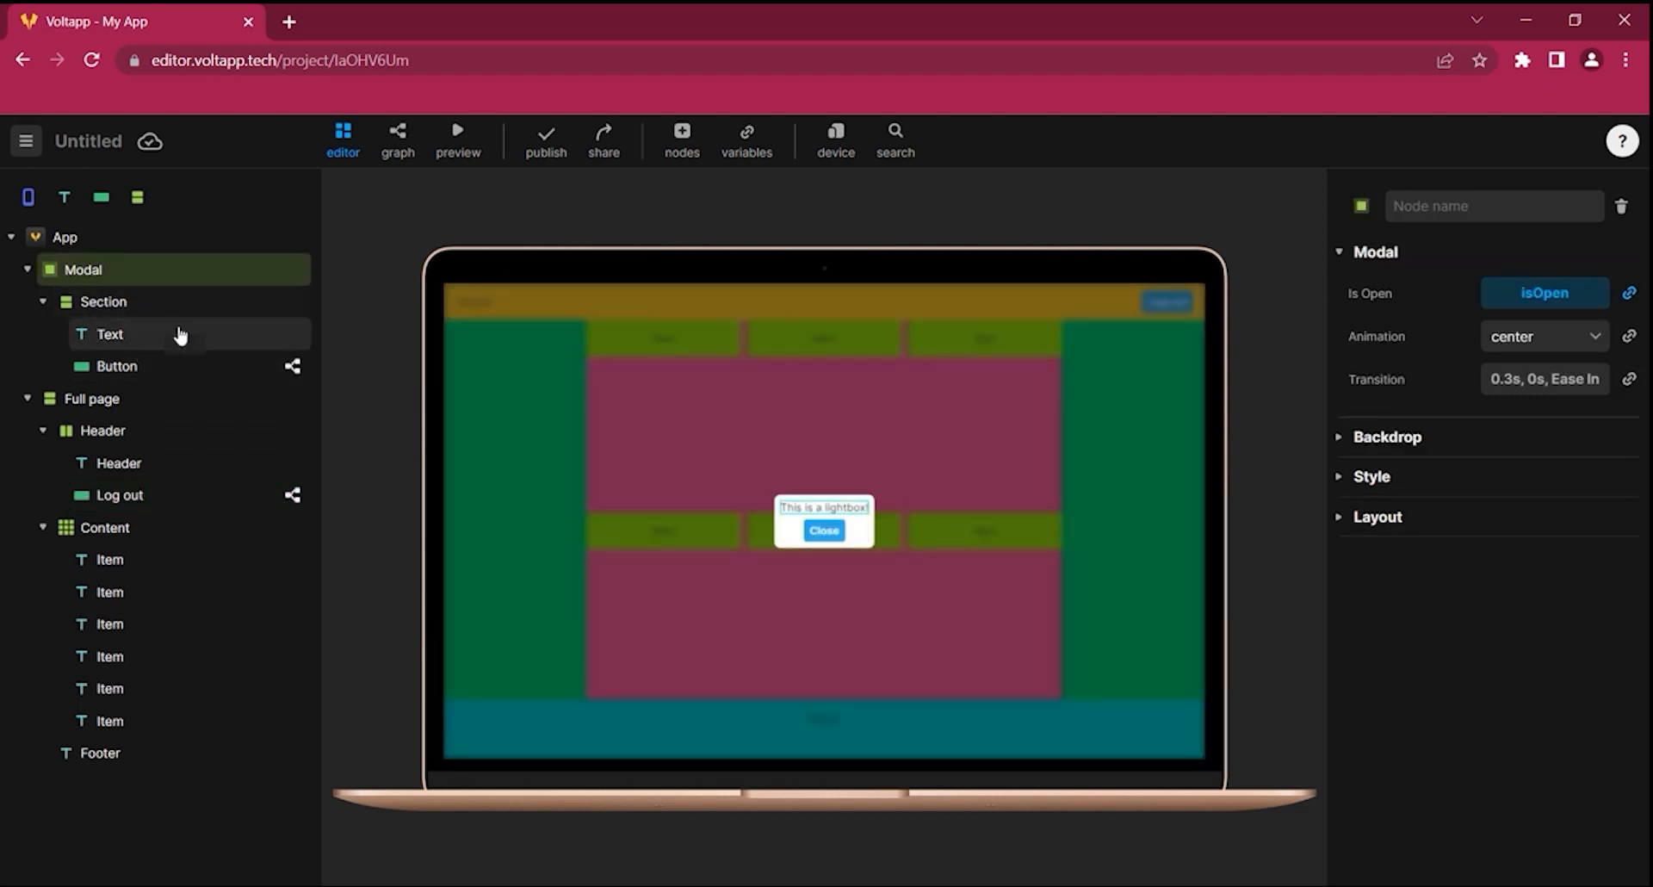
click(145, 314)
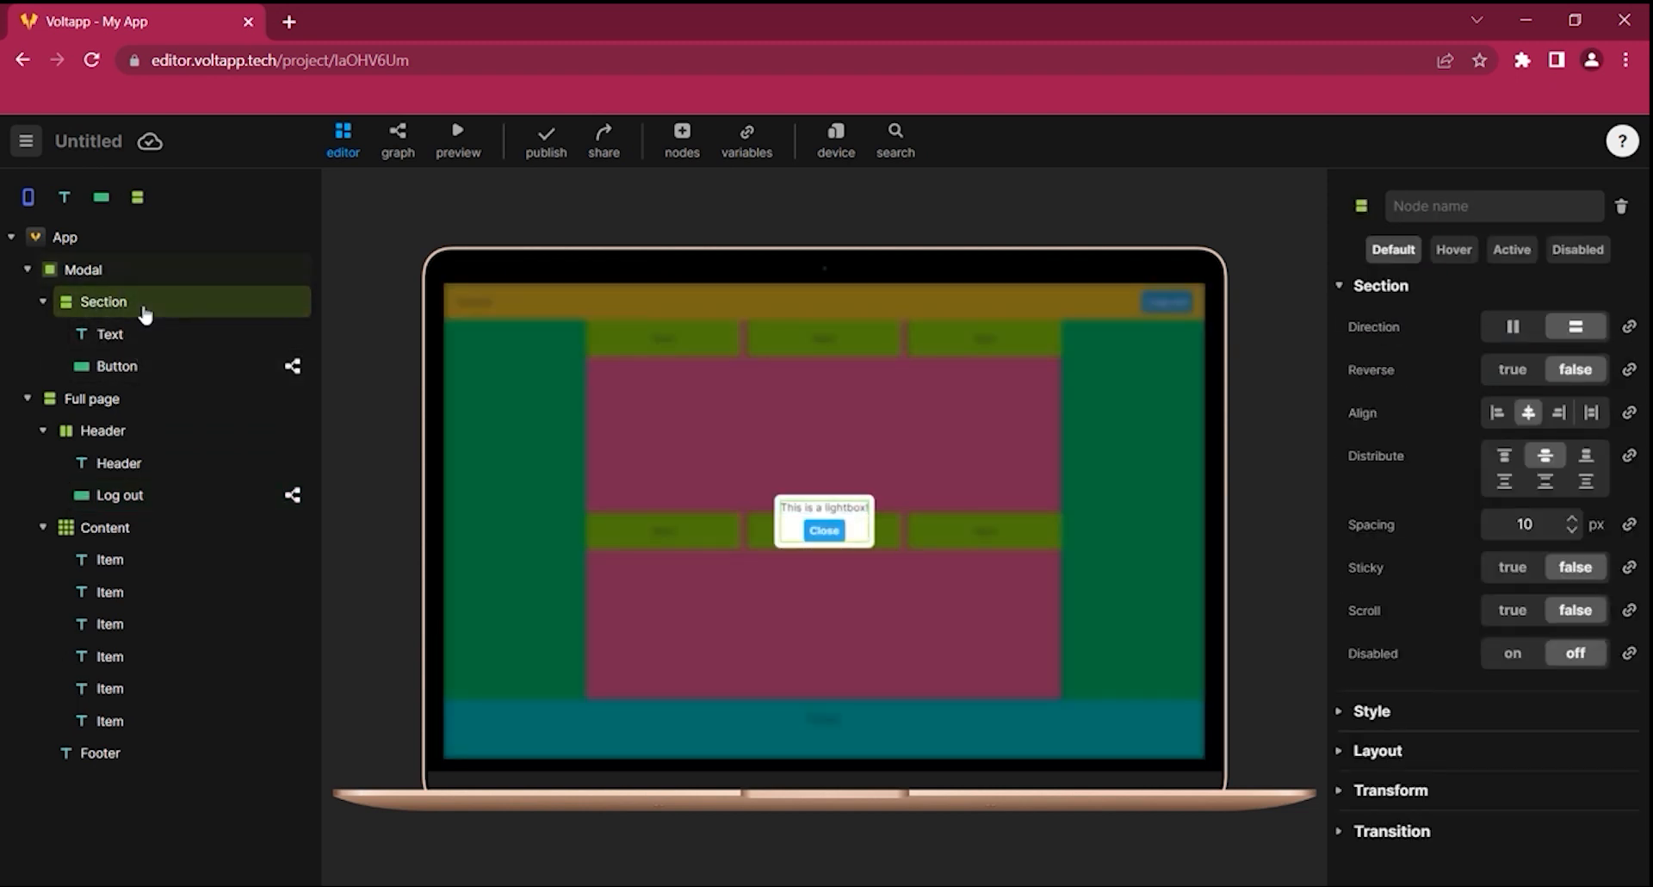
click(111, 272)
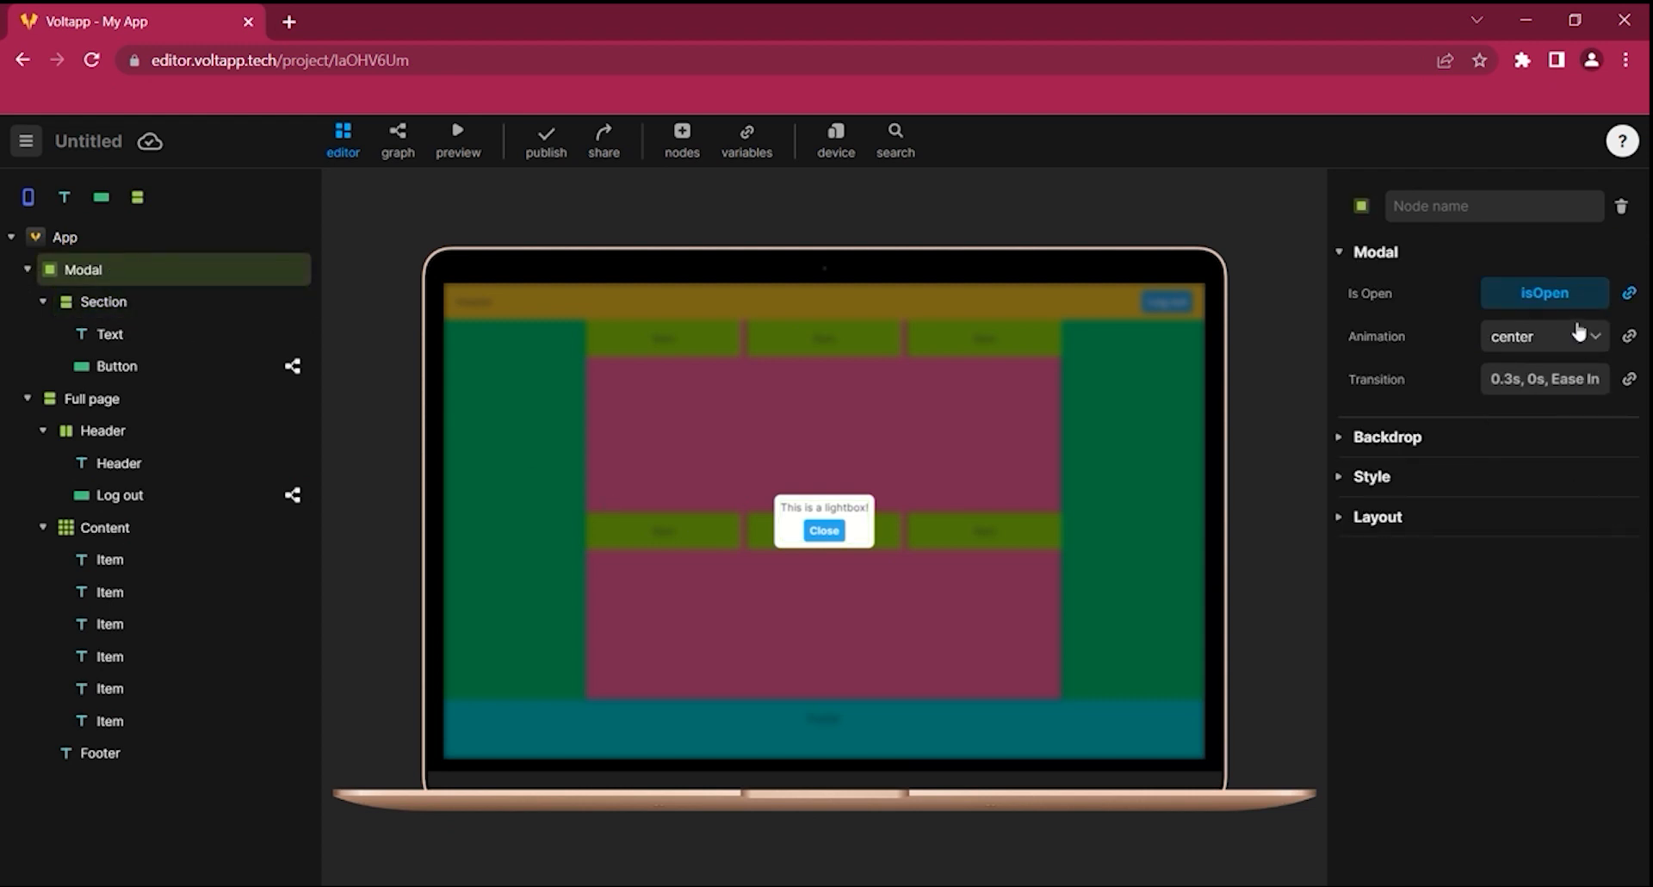
click(1341, 478)
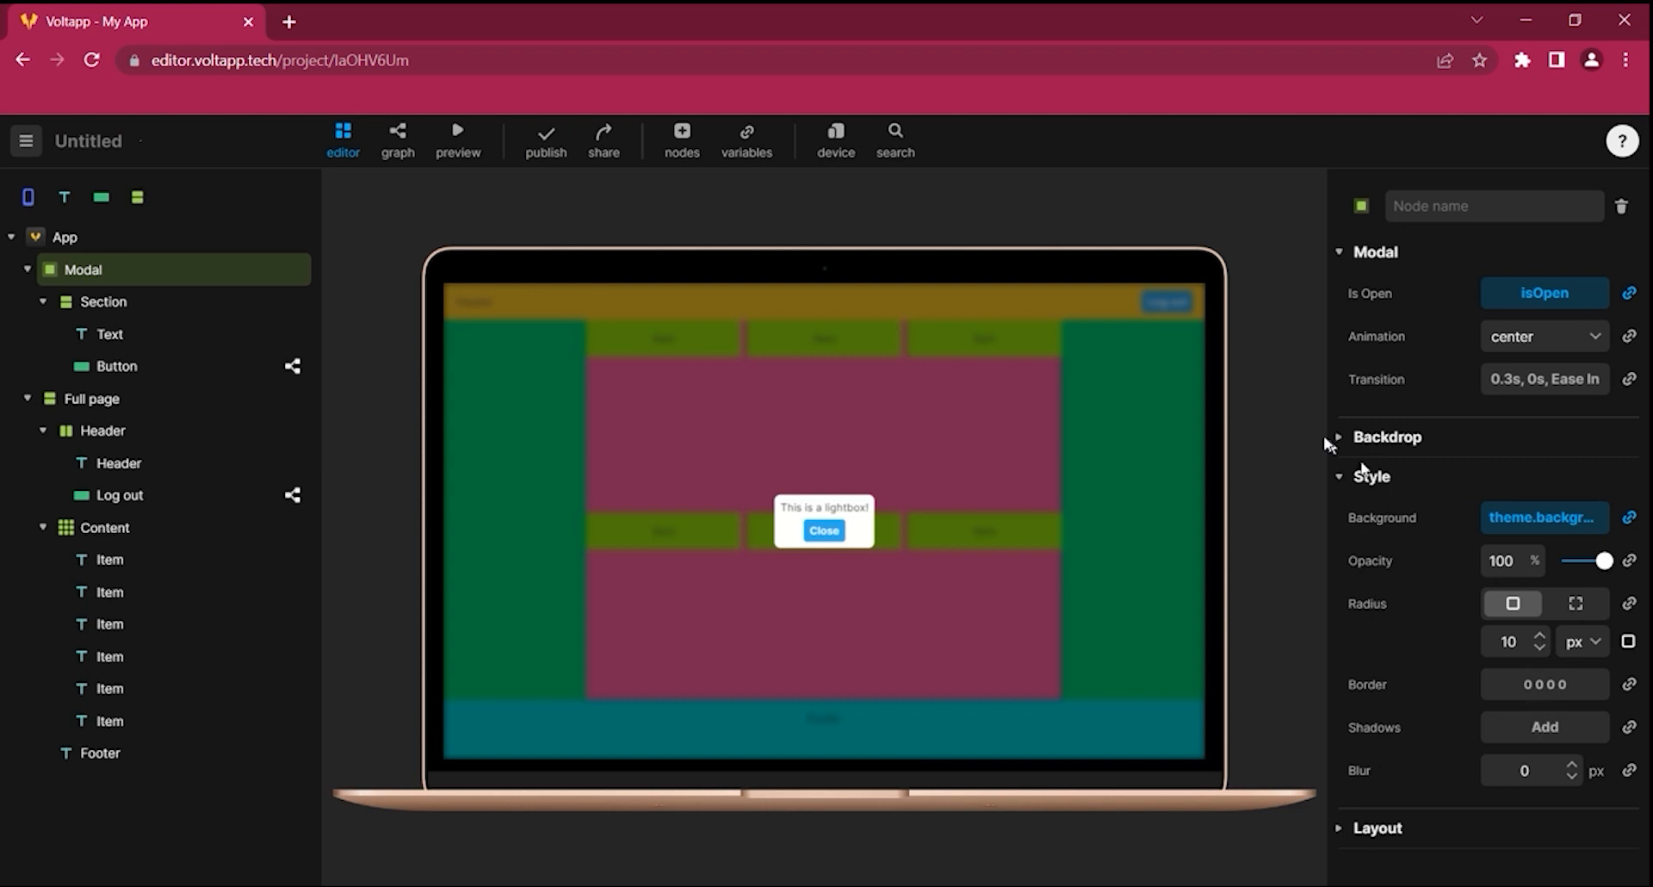
click(1339, 440)
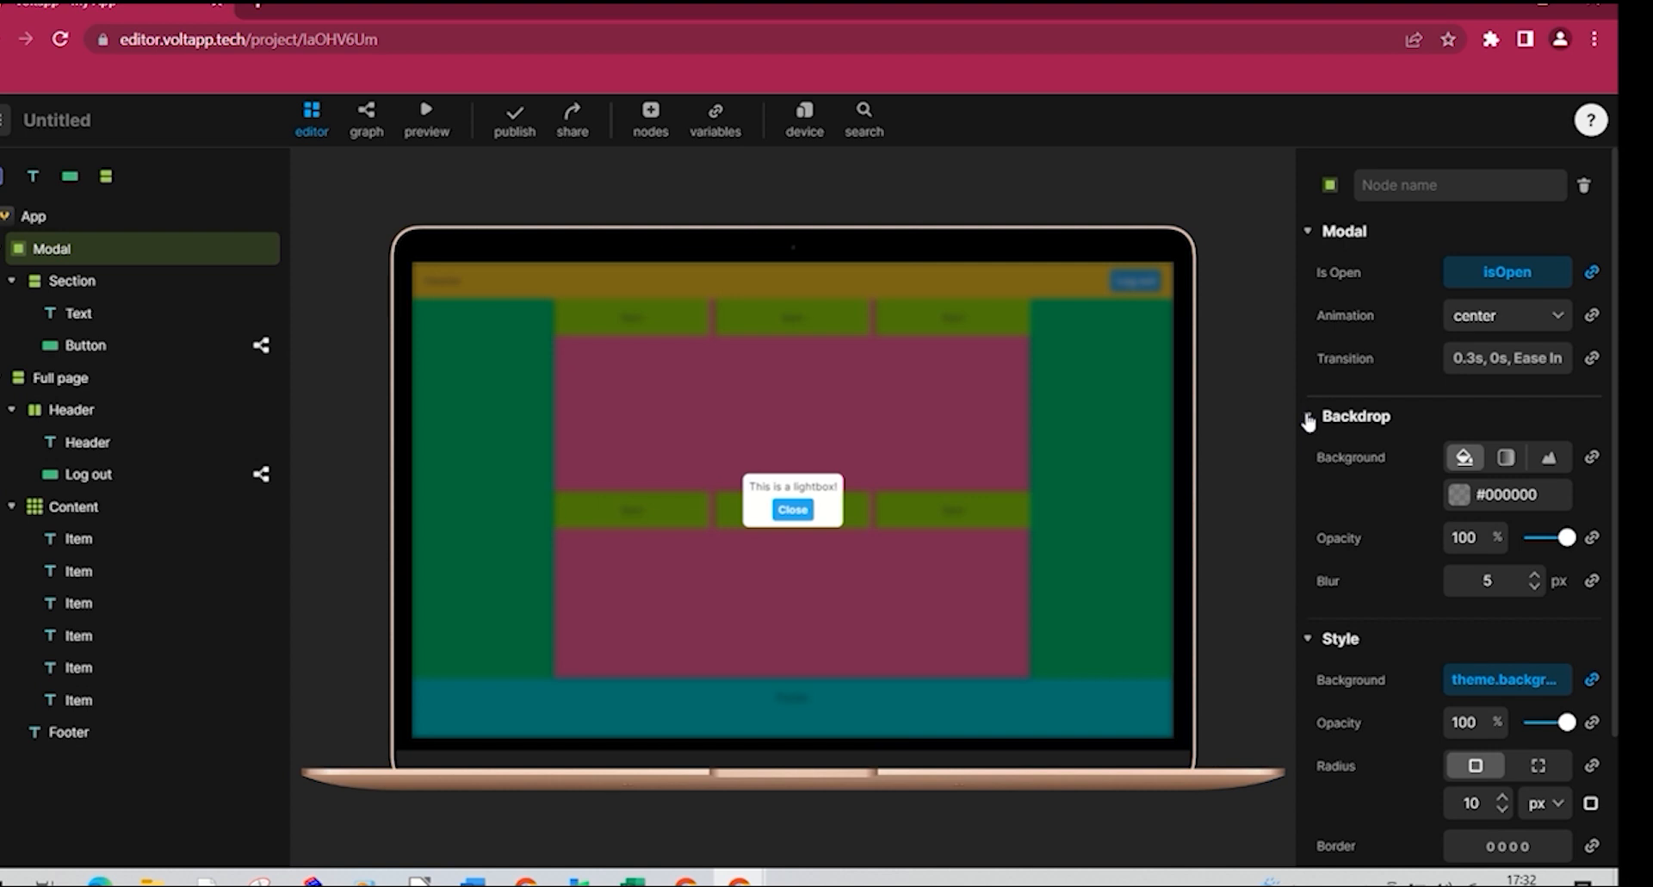
click(1309, 420)
click(1337, 478)
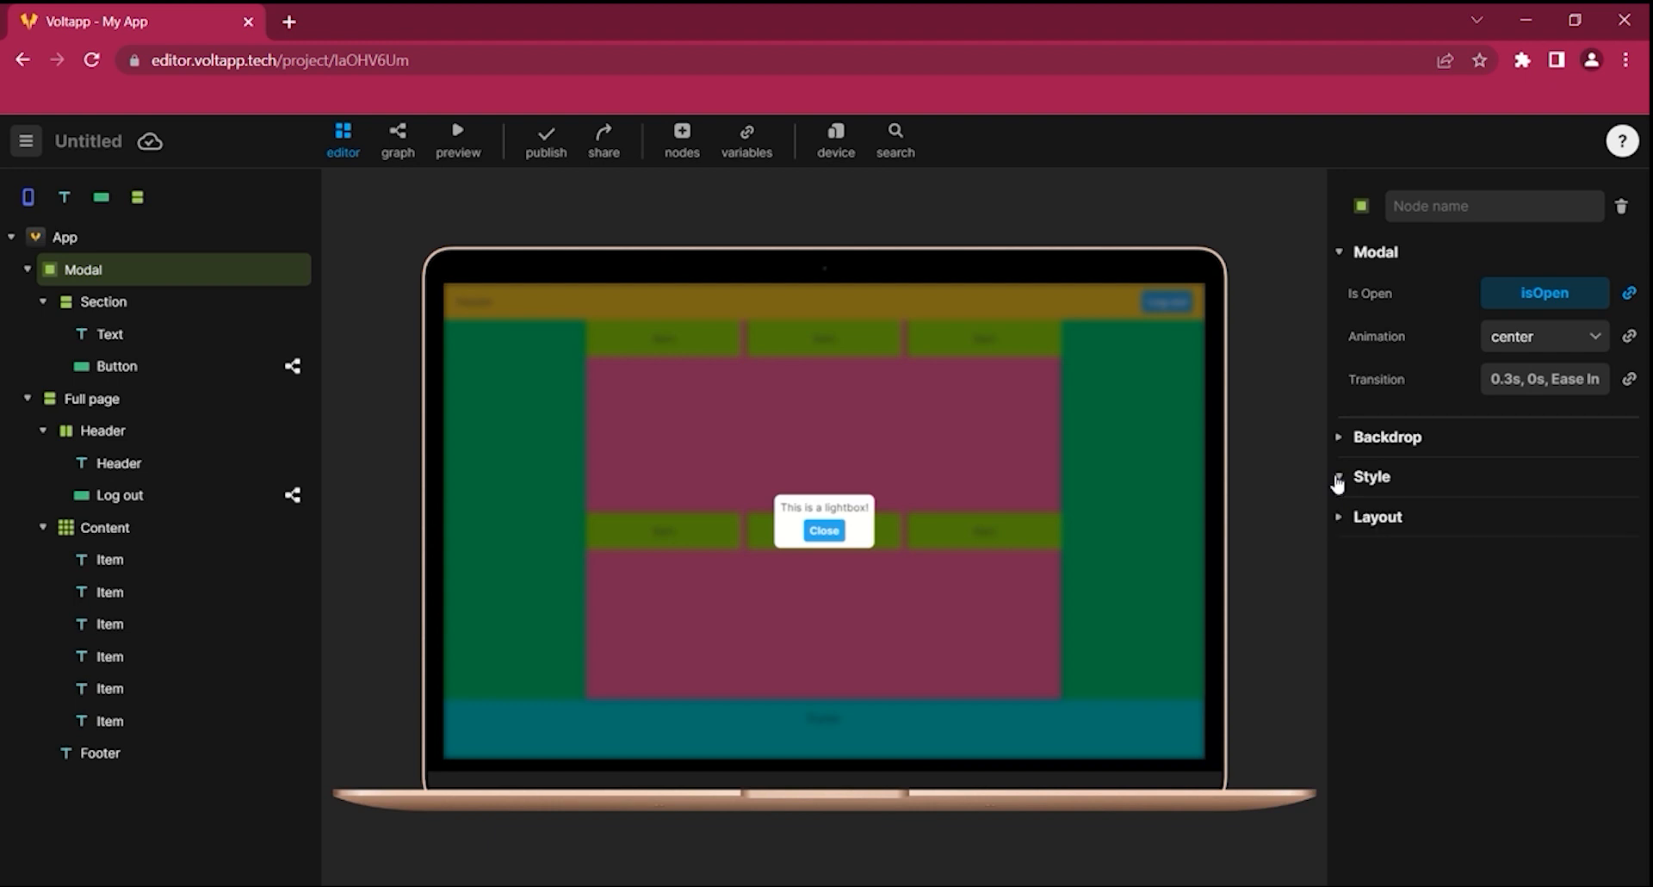
click(1339, 519)
scroll(1410, 603, down, 2)
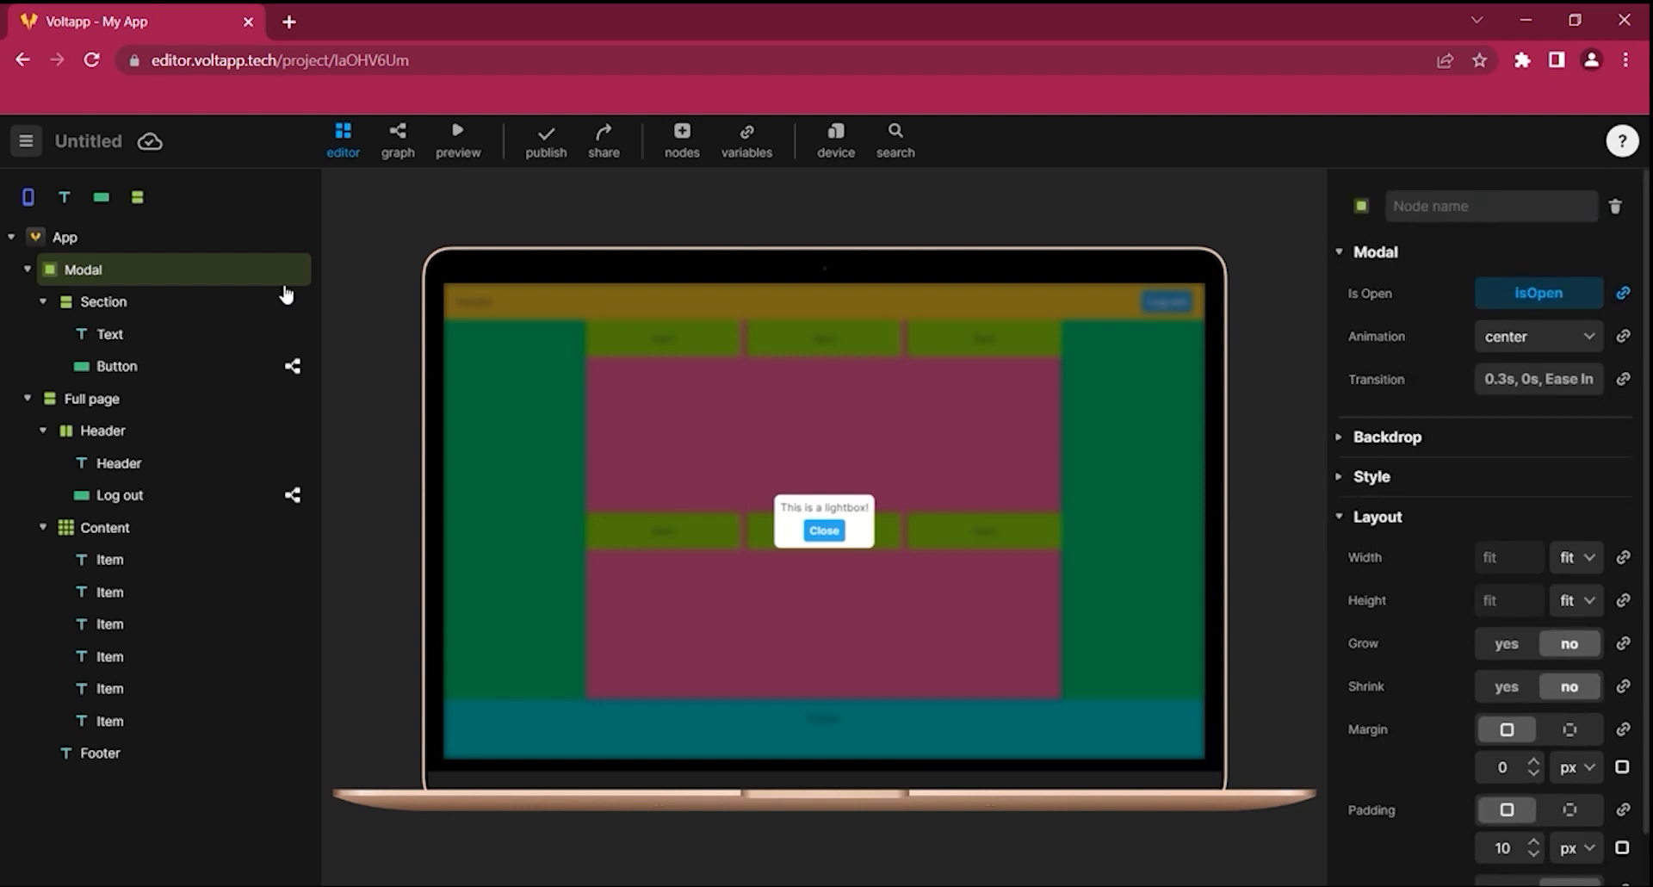
Set the modal's text to "Are you sure you want to log out ?" and return to the App node
click(163, 333)
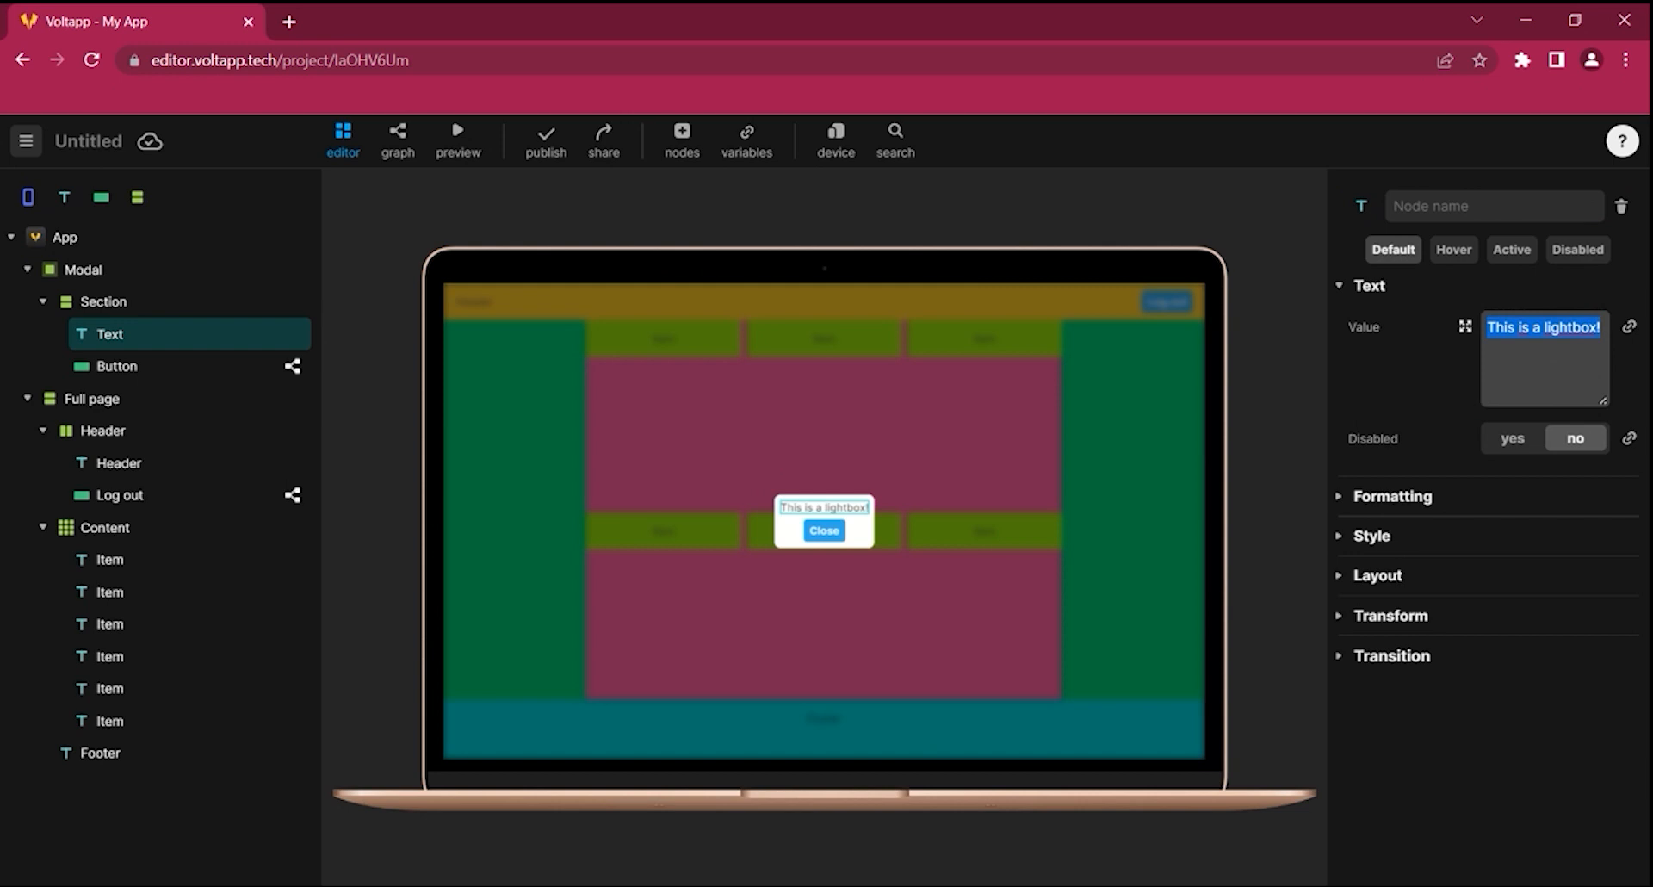
text(Are you sure you want to log out ?)
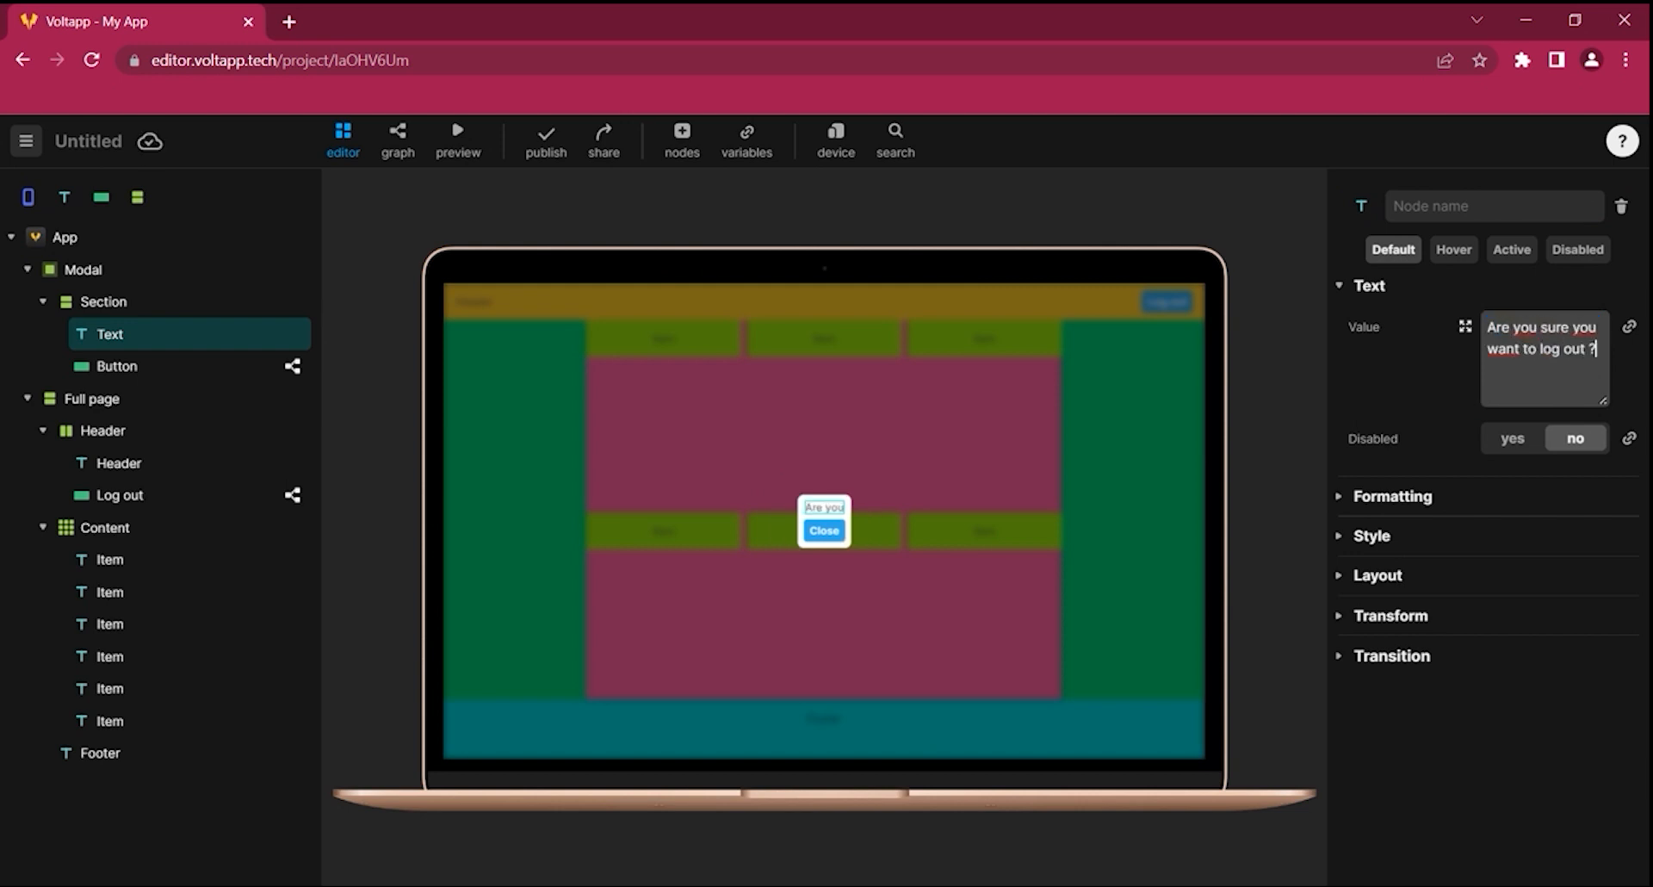
click(60, 268)
click(60, 237)
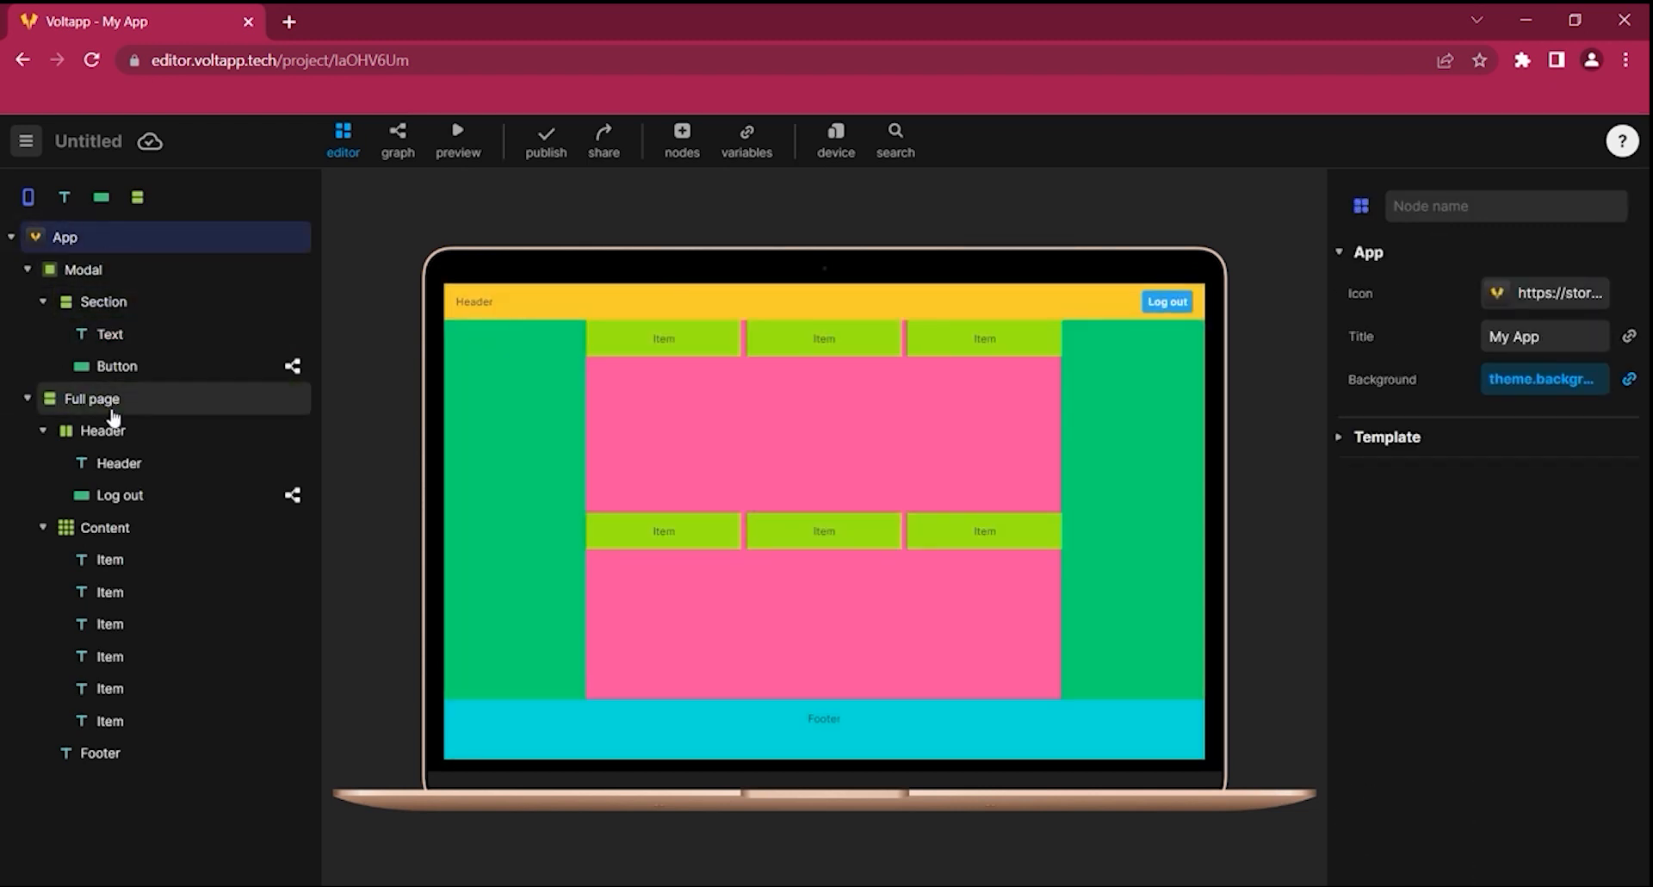
Delete the Content grid and add a new section in its place between the Header and the Footer
click(116, 532)
right_click(116, 532)
click(39, 785)
drag(147, 203, 121, 524)
Switch the new section's width to a percentage and set Grow to yes
click(1369, 751)
click(1576, 791)
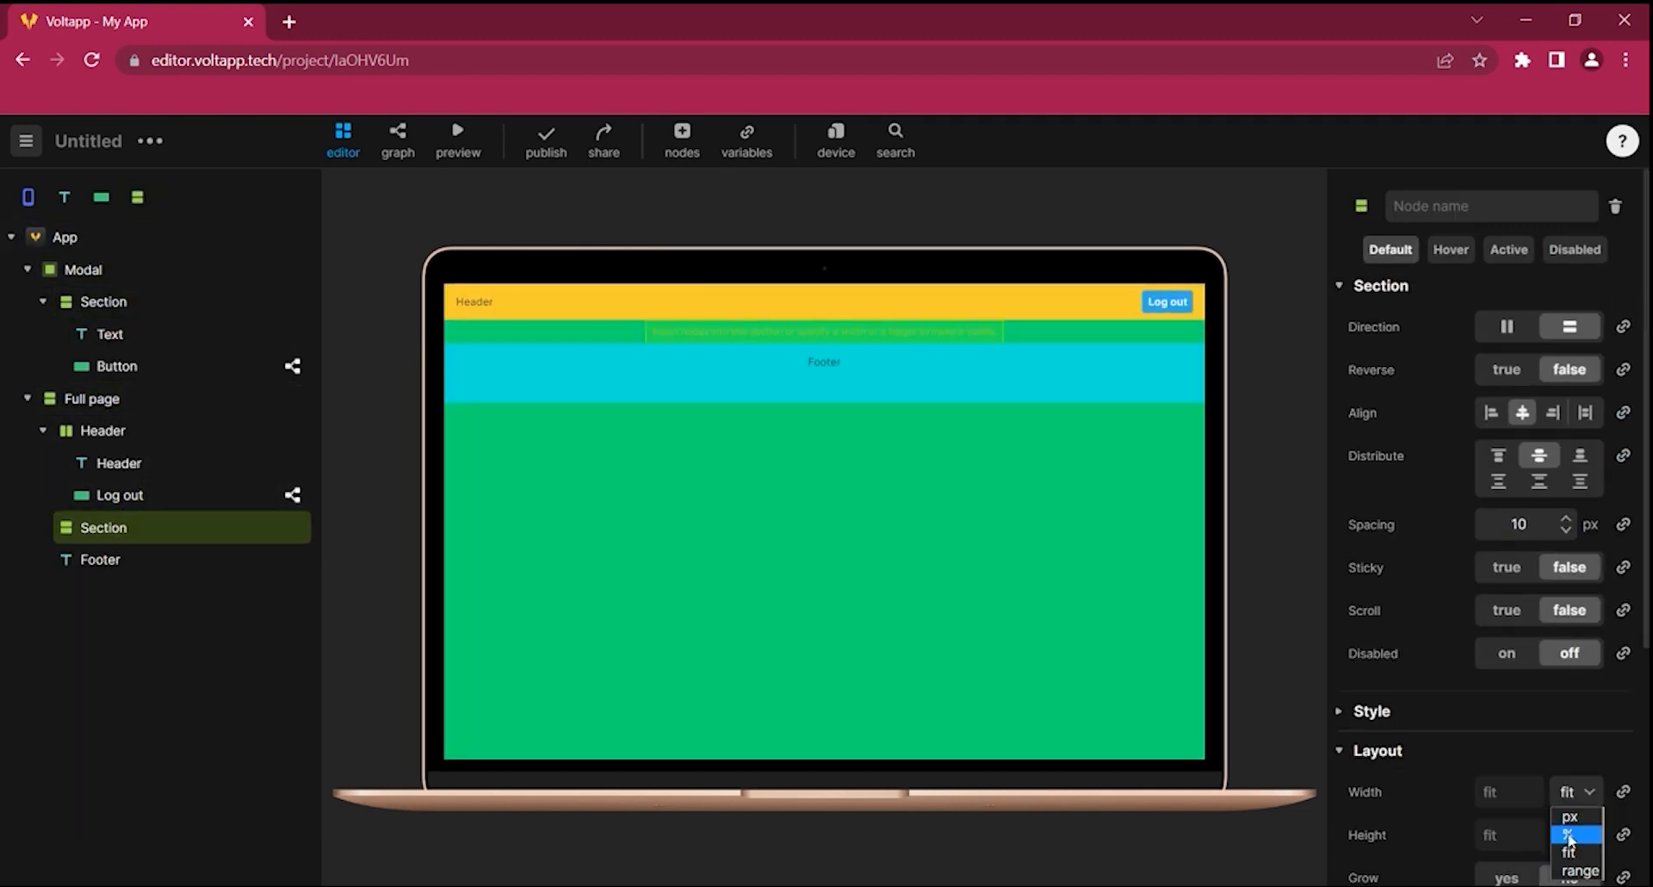
click(1568, 833)
scroll(1536, 701, down, 2)
click(1507, 663)
Fill the new section's background with gray
click(1372, 534)
click(1343, 712)
scroll(1377, 706, down, 2)
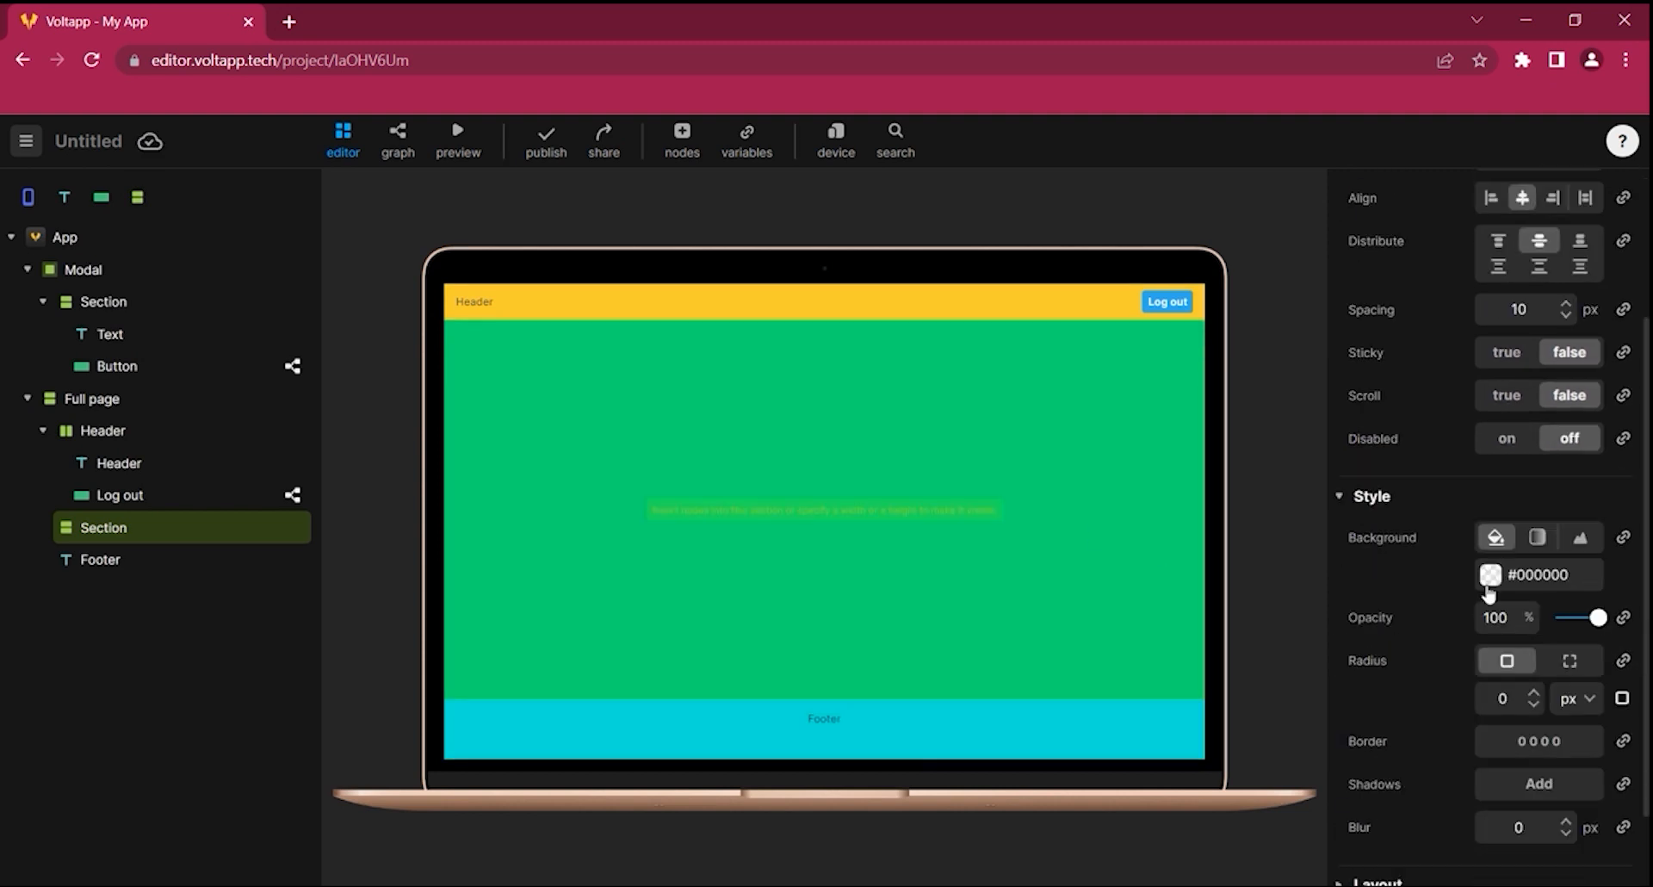
click(1490, 574)
click(1173, 827)
Add an Overlay node inside the gray section
key(n)
scroll(956, 534, down, 5)
drag(239, 551, 133, 528)
Insert an image into the overlay's Background, and a text and a button into its Foreground
click(154, 596)
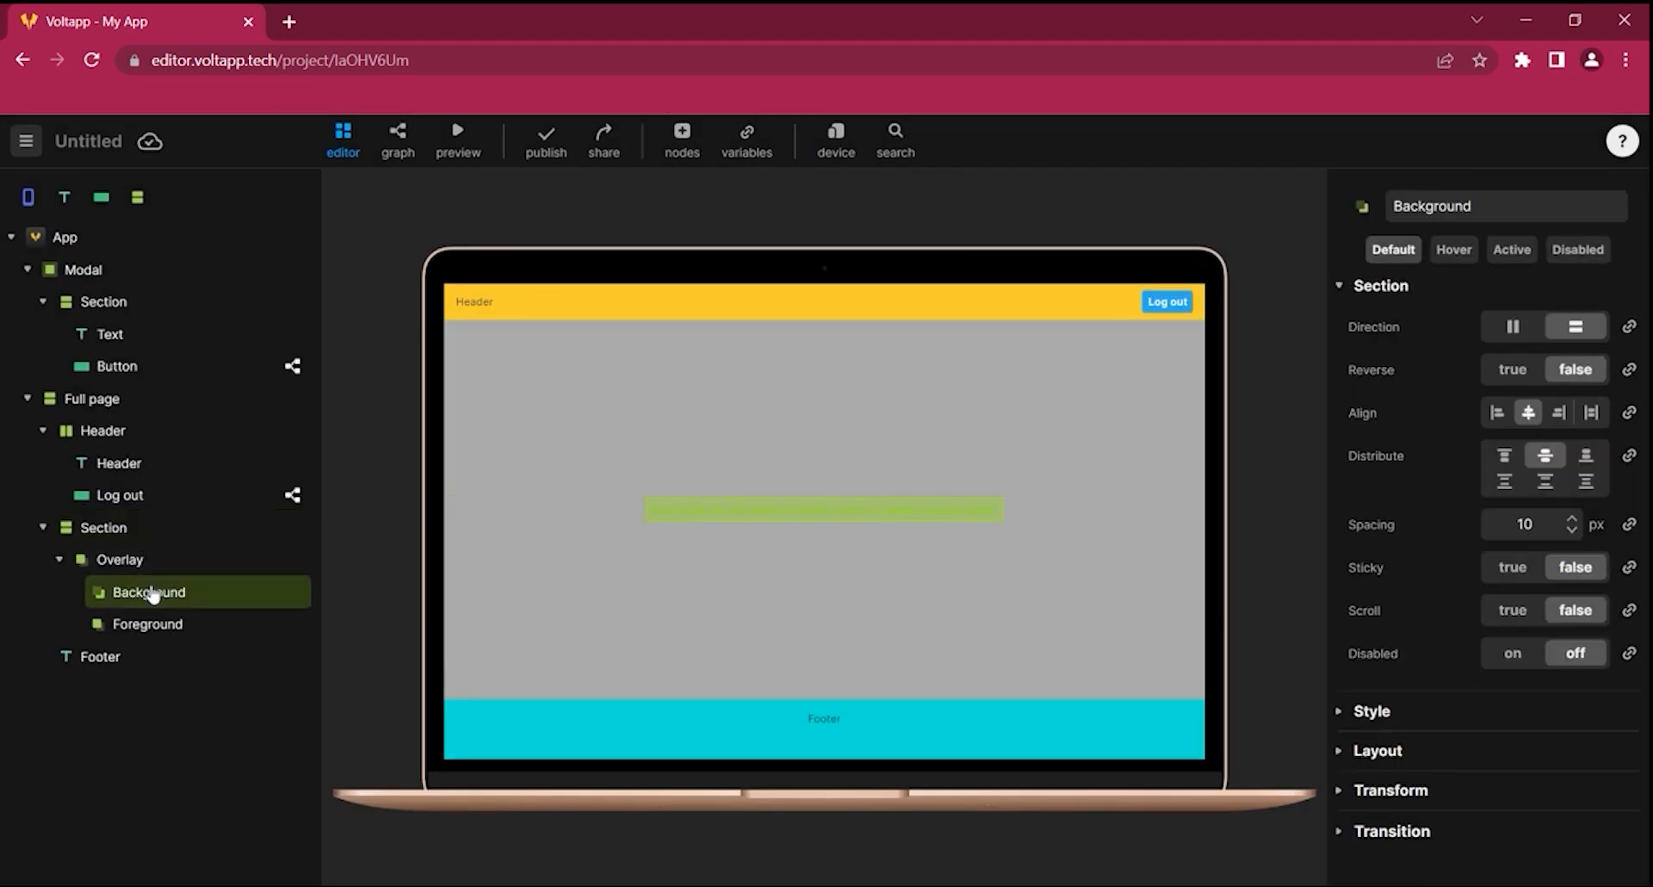
click(681, 146)
click(805, 512)
drag(537, 575, 173, 594)
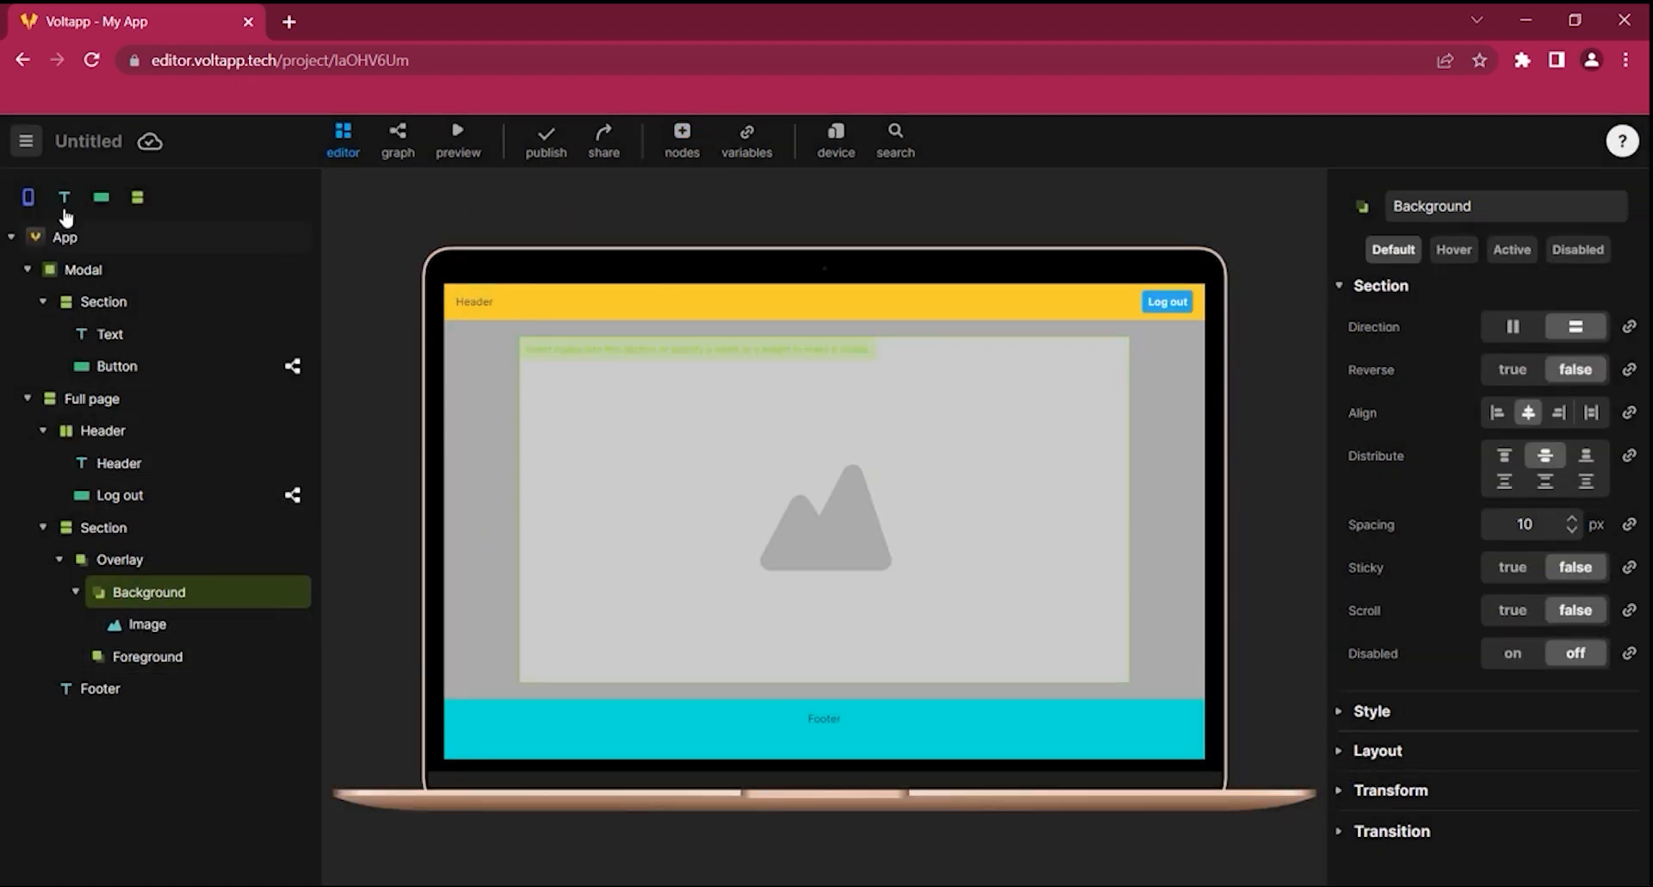
drag(67, 207, 147, 700)
Set the overlay Foreground's width to 100%
click(149, 656)
click(1376, 750)
click(1582, 686)
click(1575, 749)
scroll(1514, 499, down, 3)
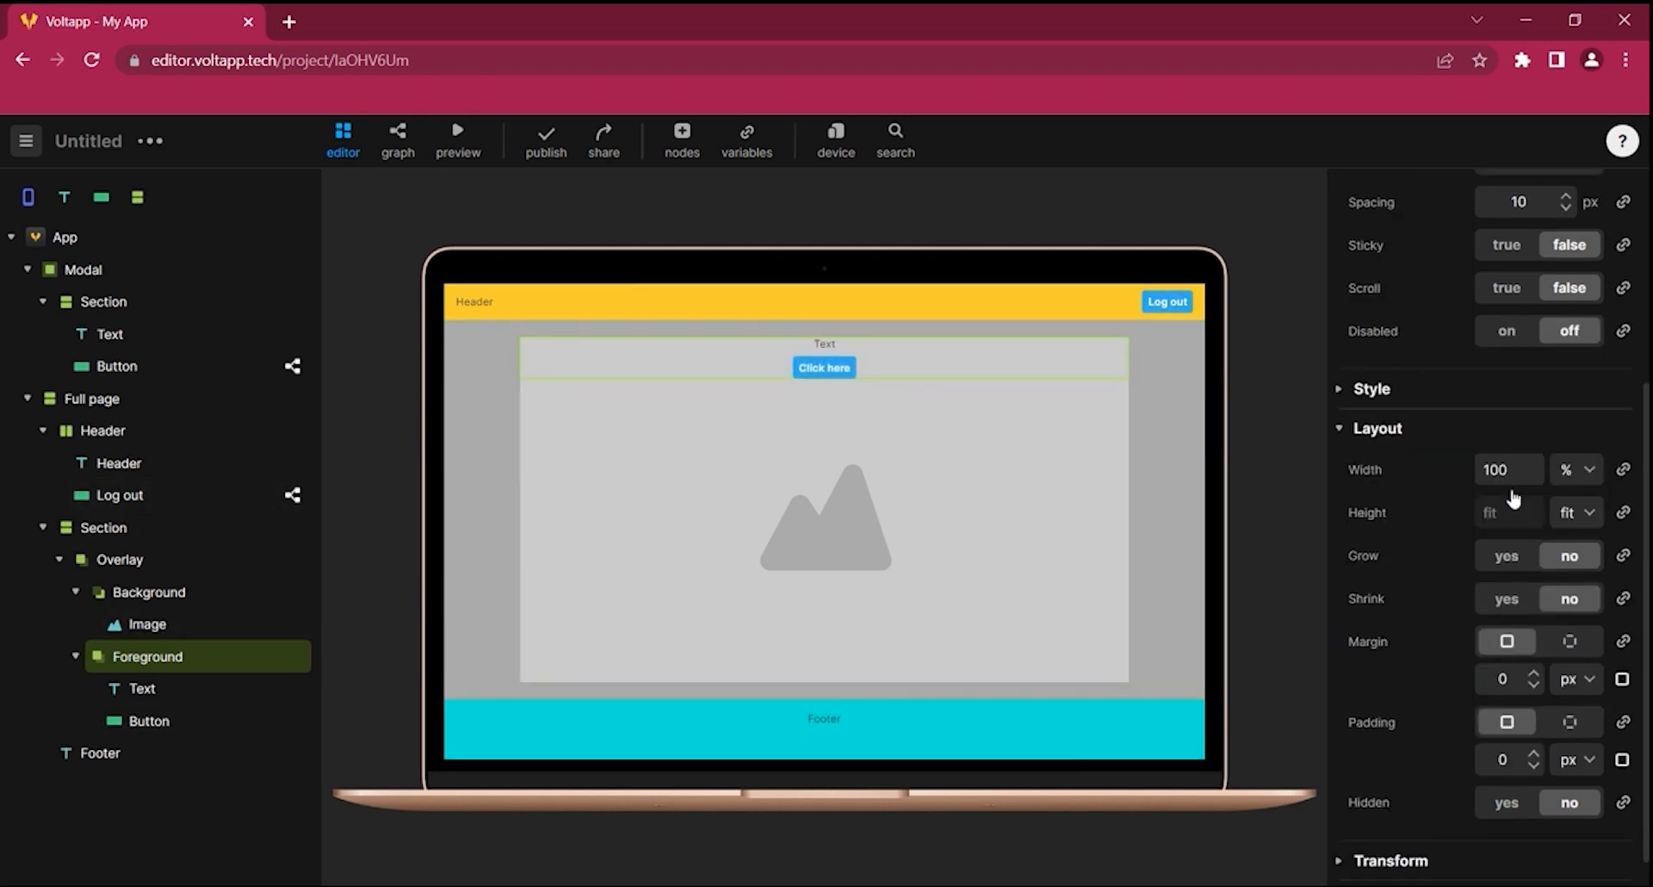
Set individual margins on the overlay Foreground, with the top and bottom margins set to fill
scroll(1455, 682, down, 1)
click(1570, 600)
click(1584, 638)
click(1574, 700)
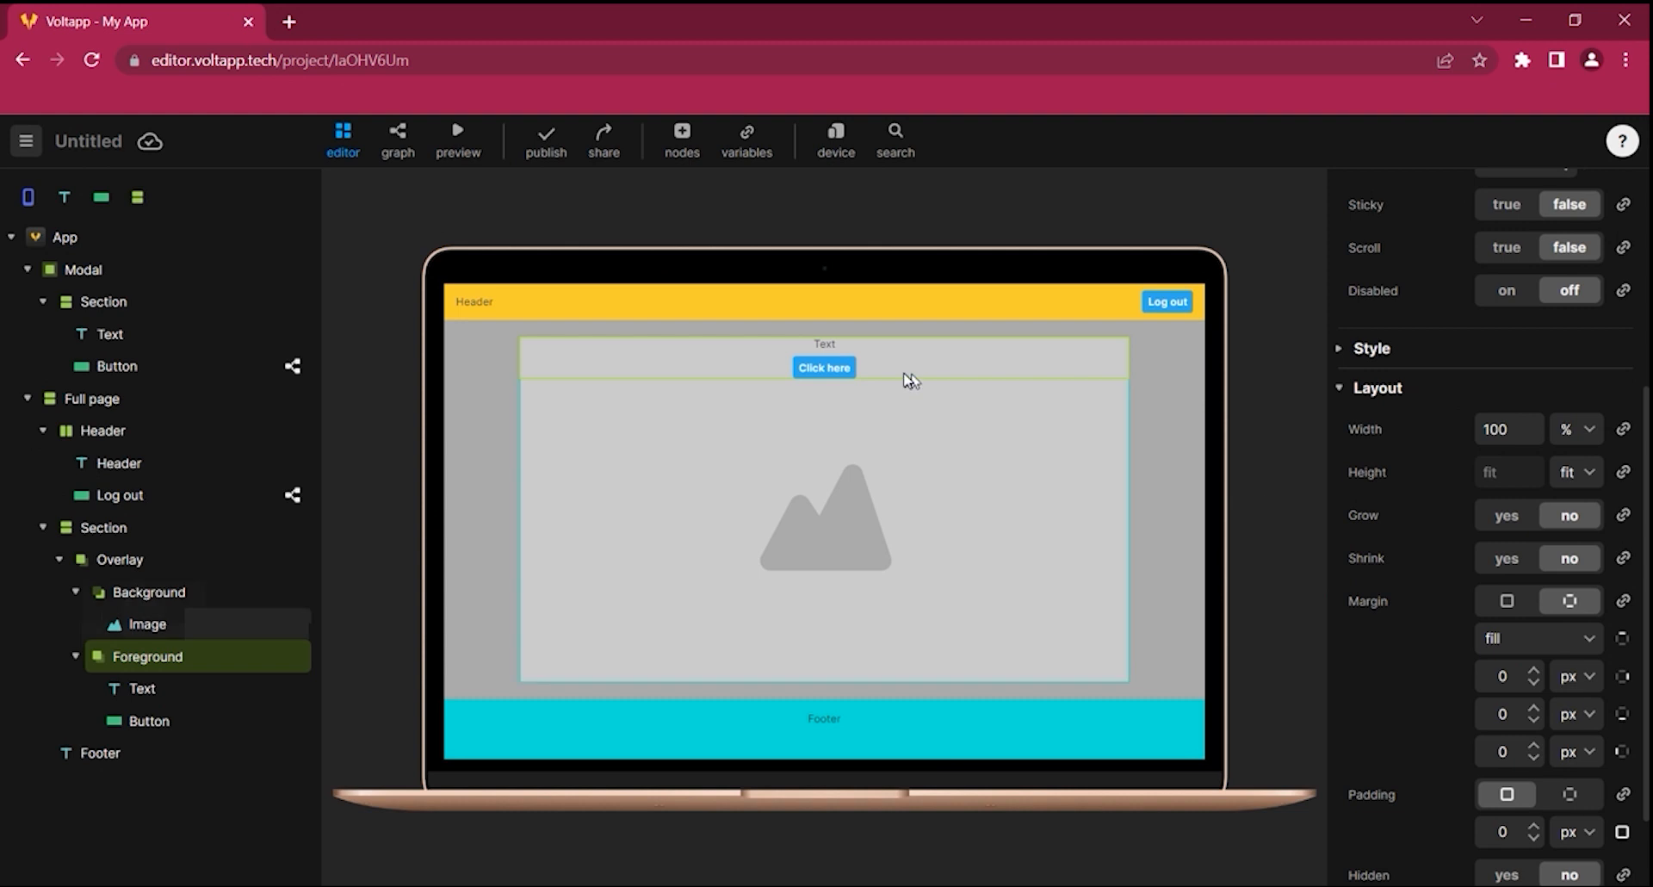
click(1578, 719)
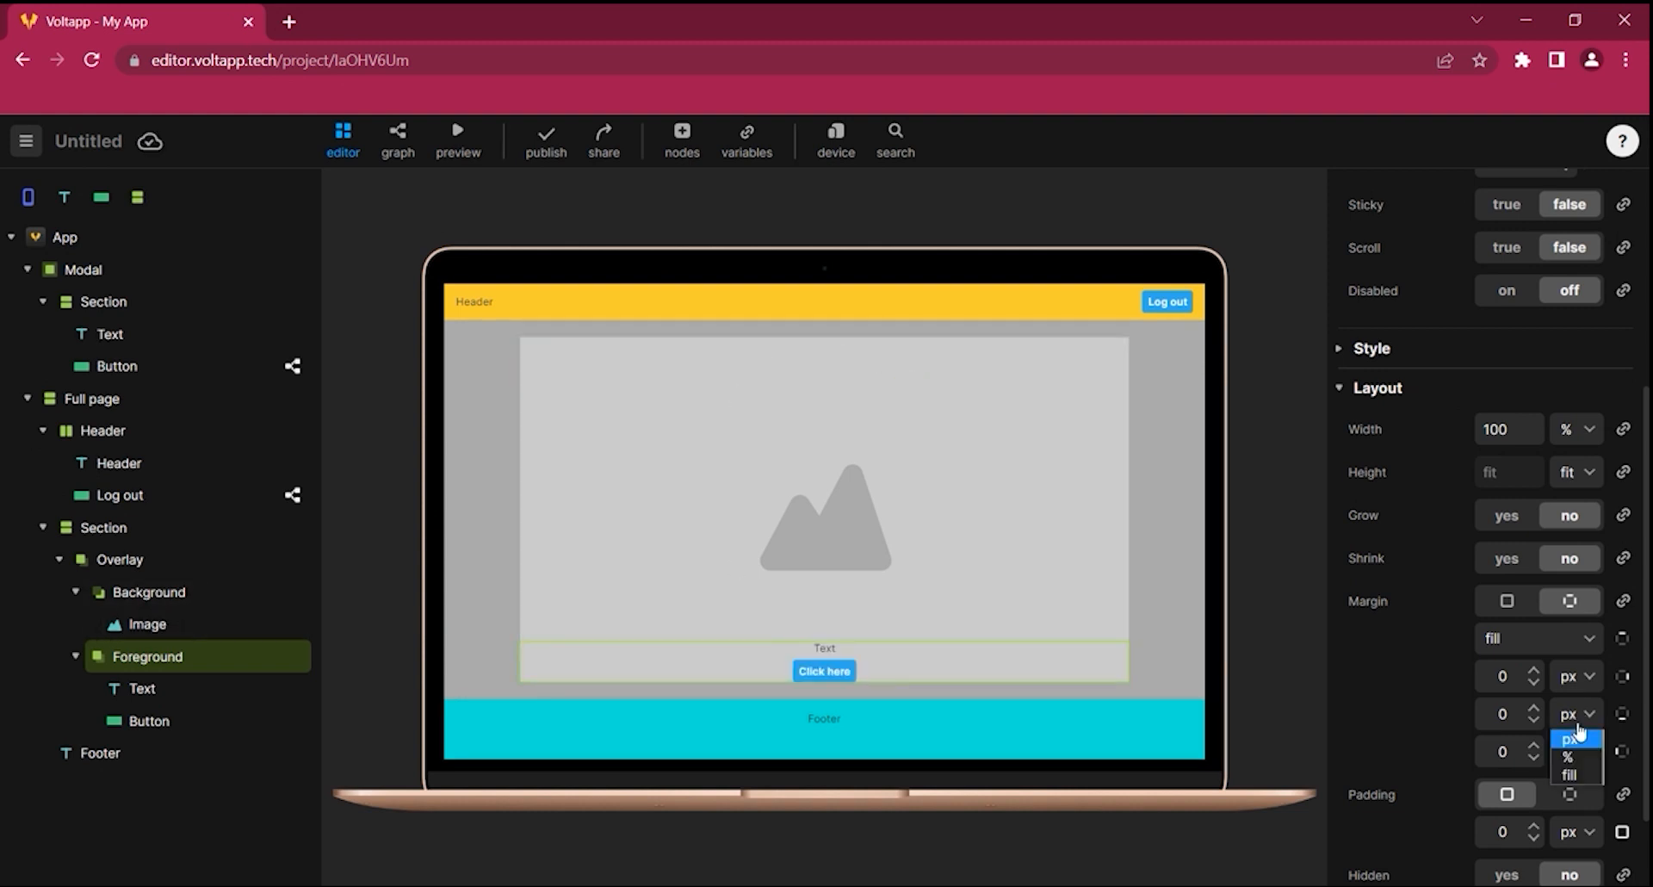
click(1577, 776)
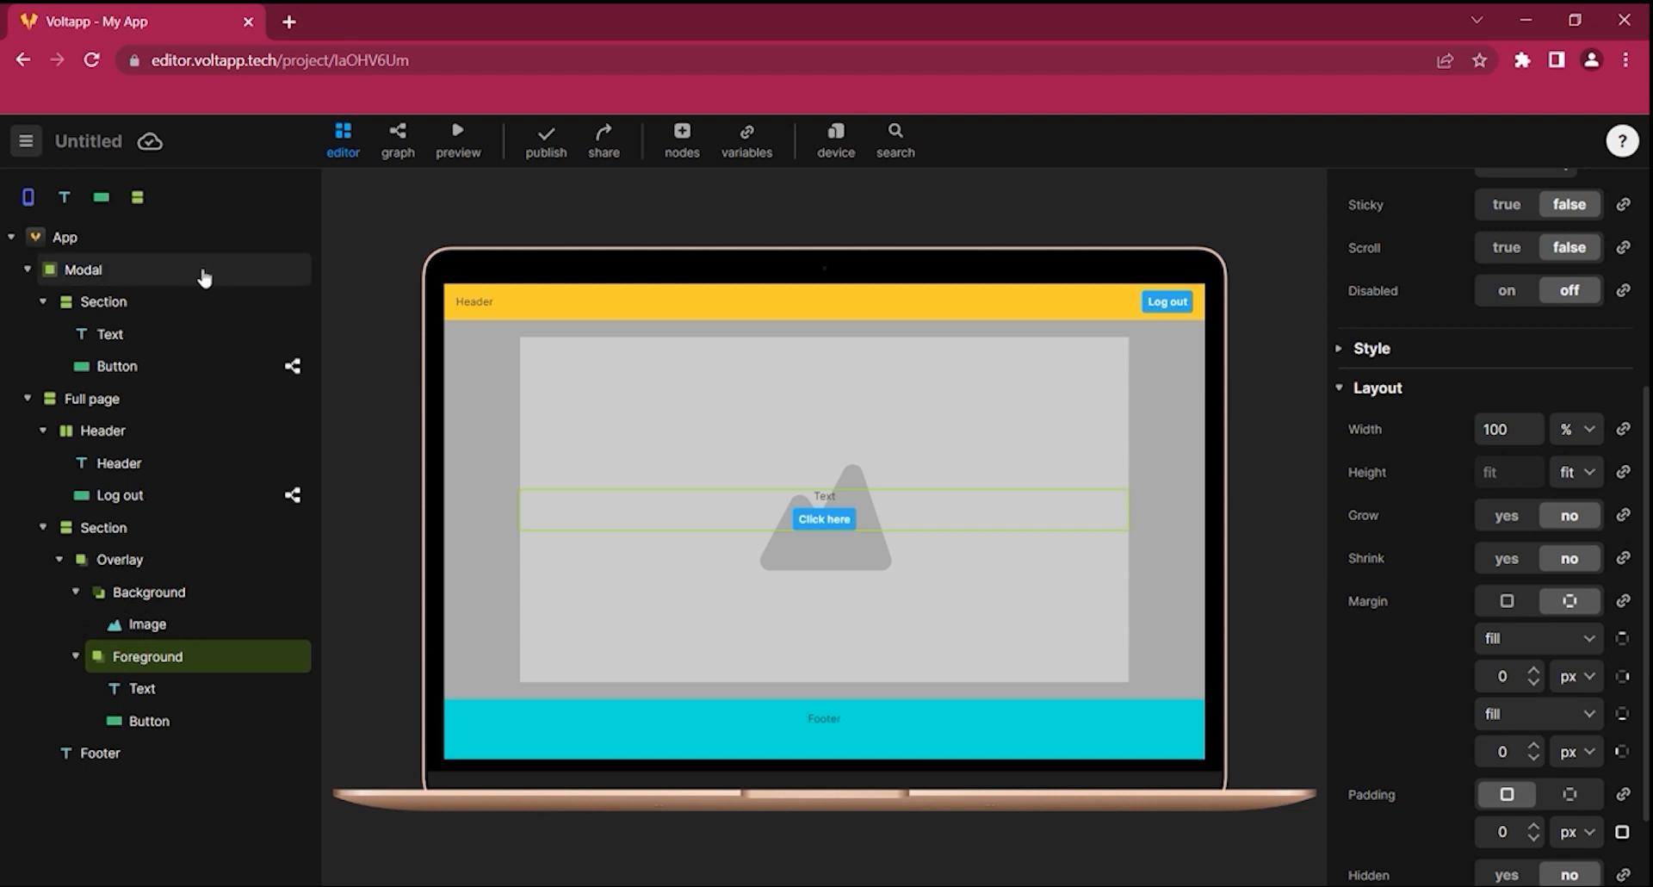
Remove the Modal and Full page nodes from the app
click(150, 274)
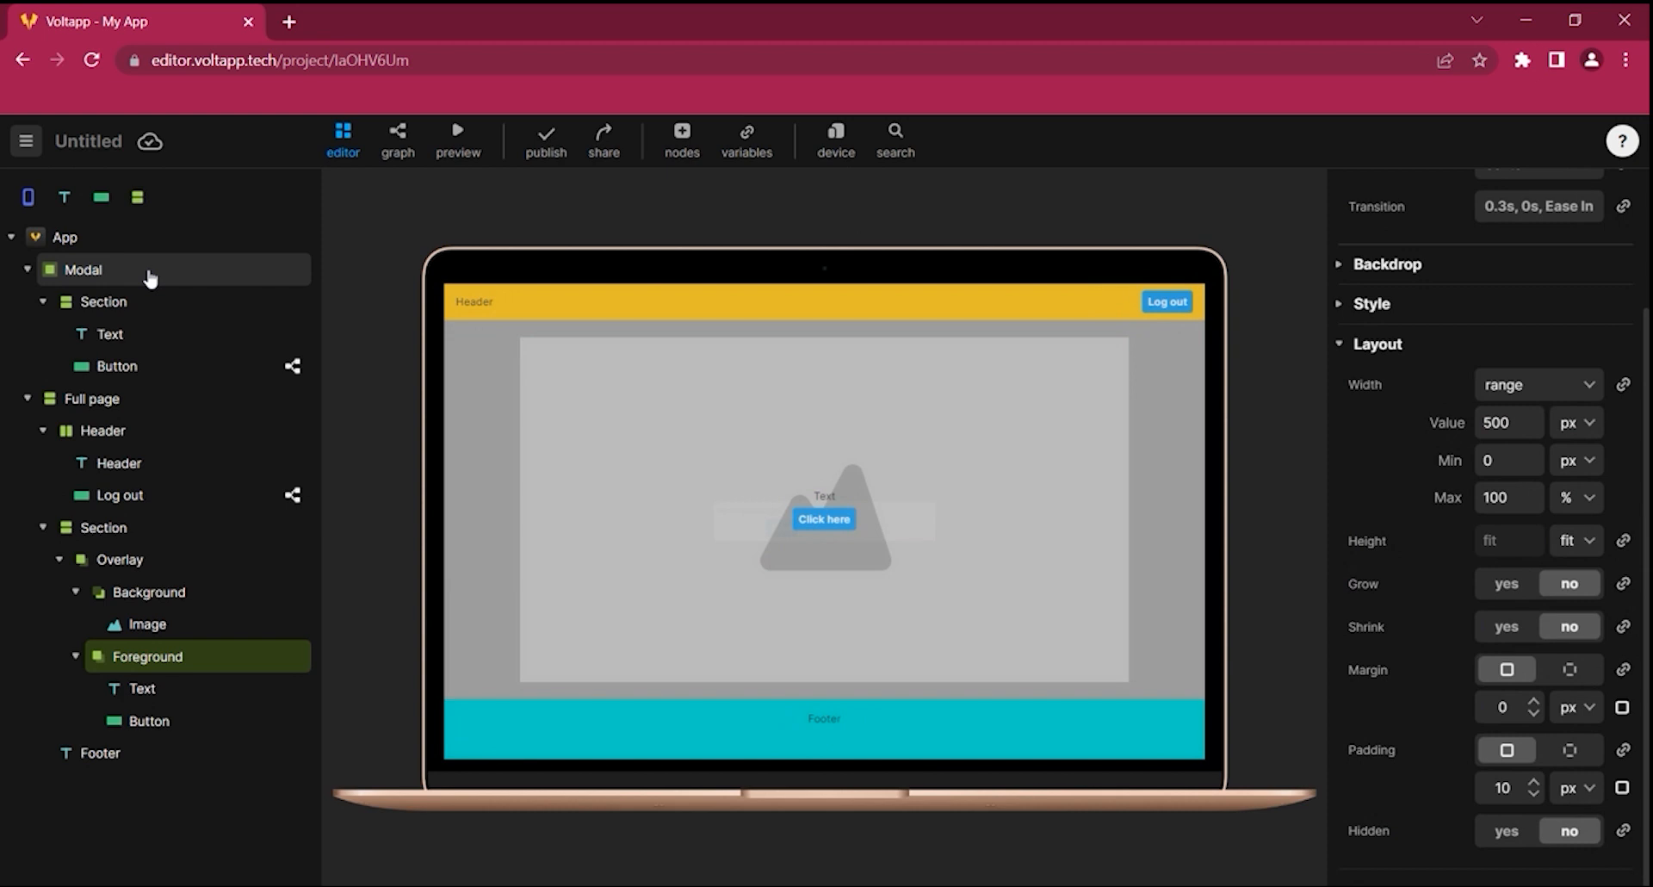
right_click(149, 274)
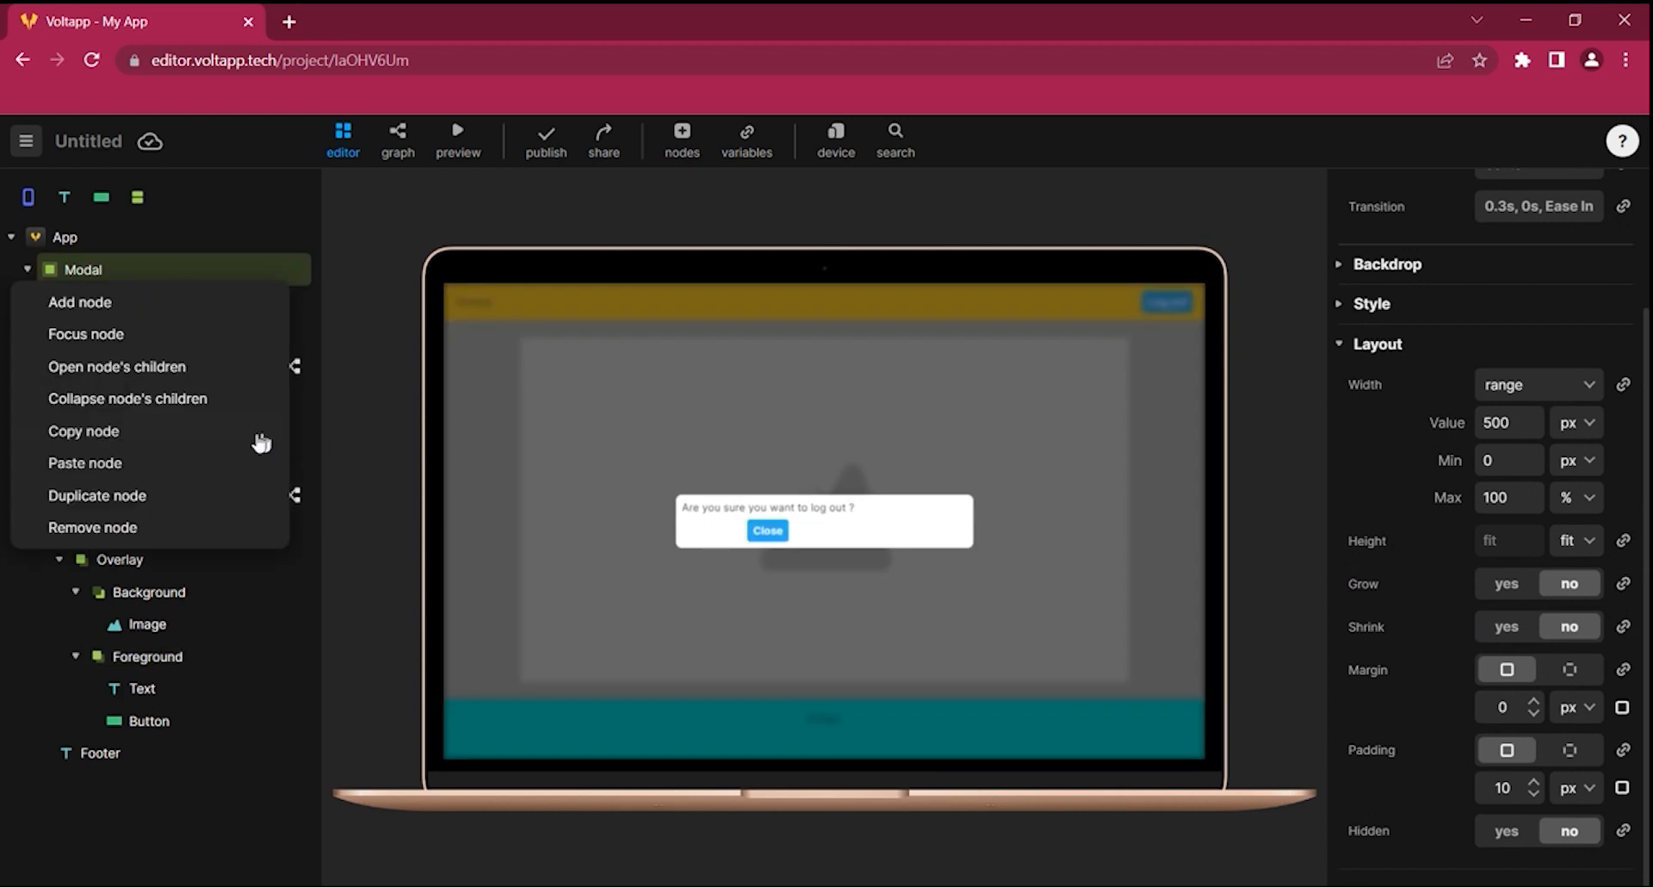
click(152, 524)
right_click(106, 273)
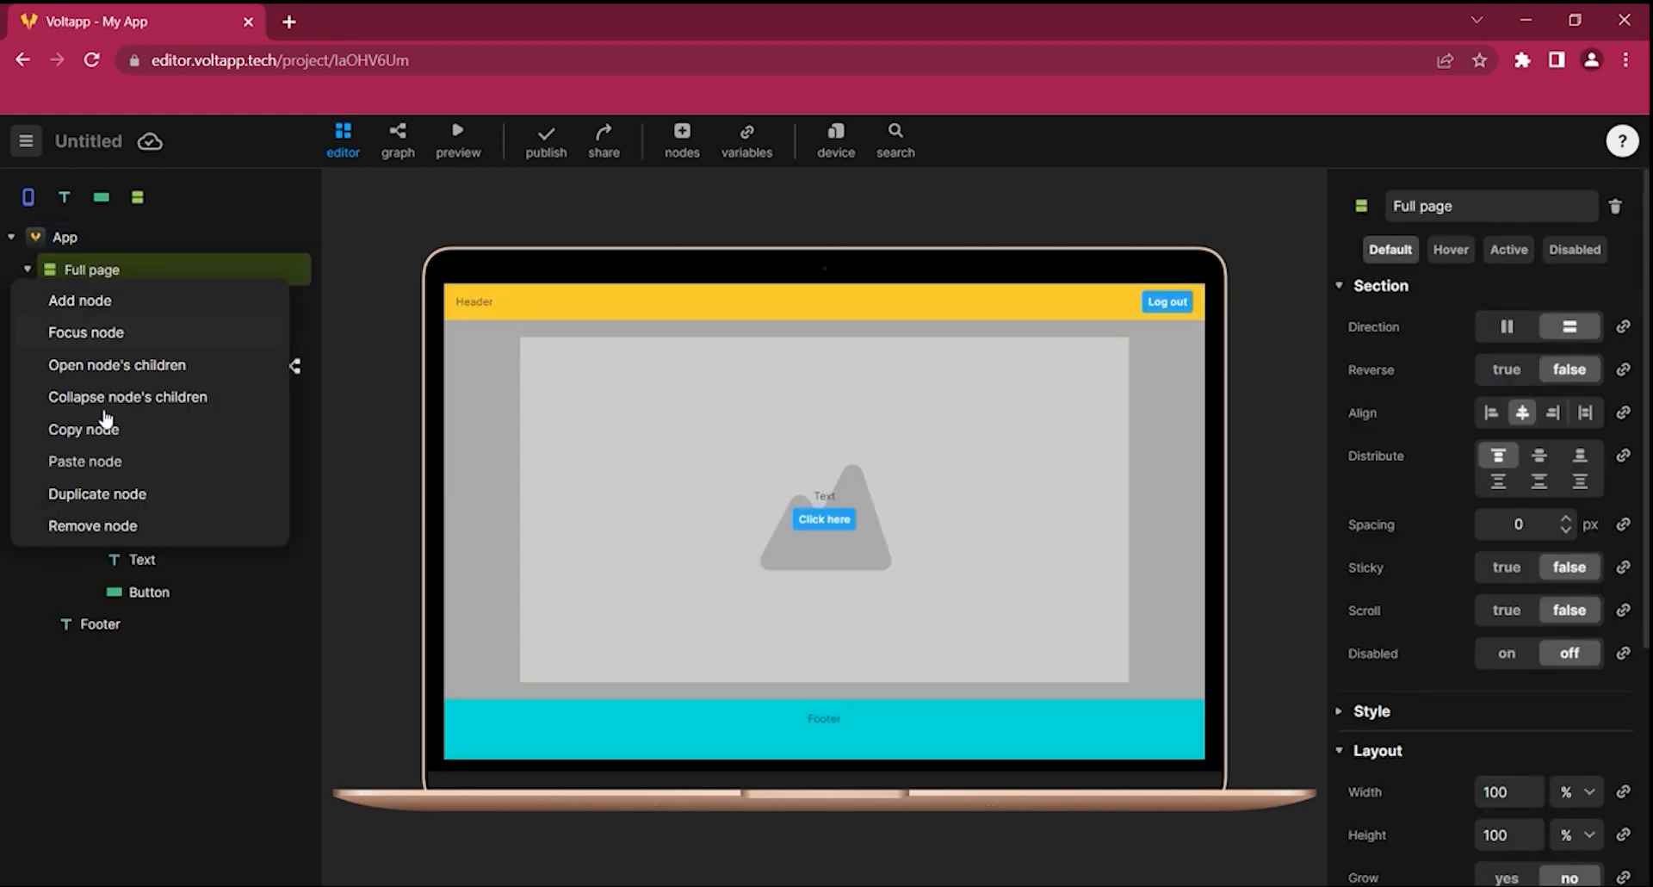
click(73, 525)
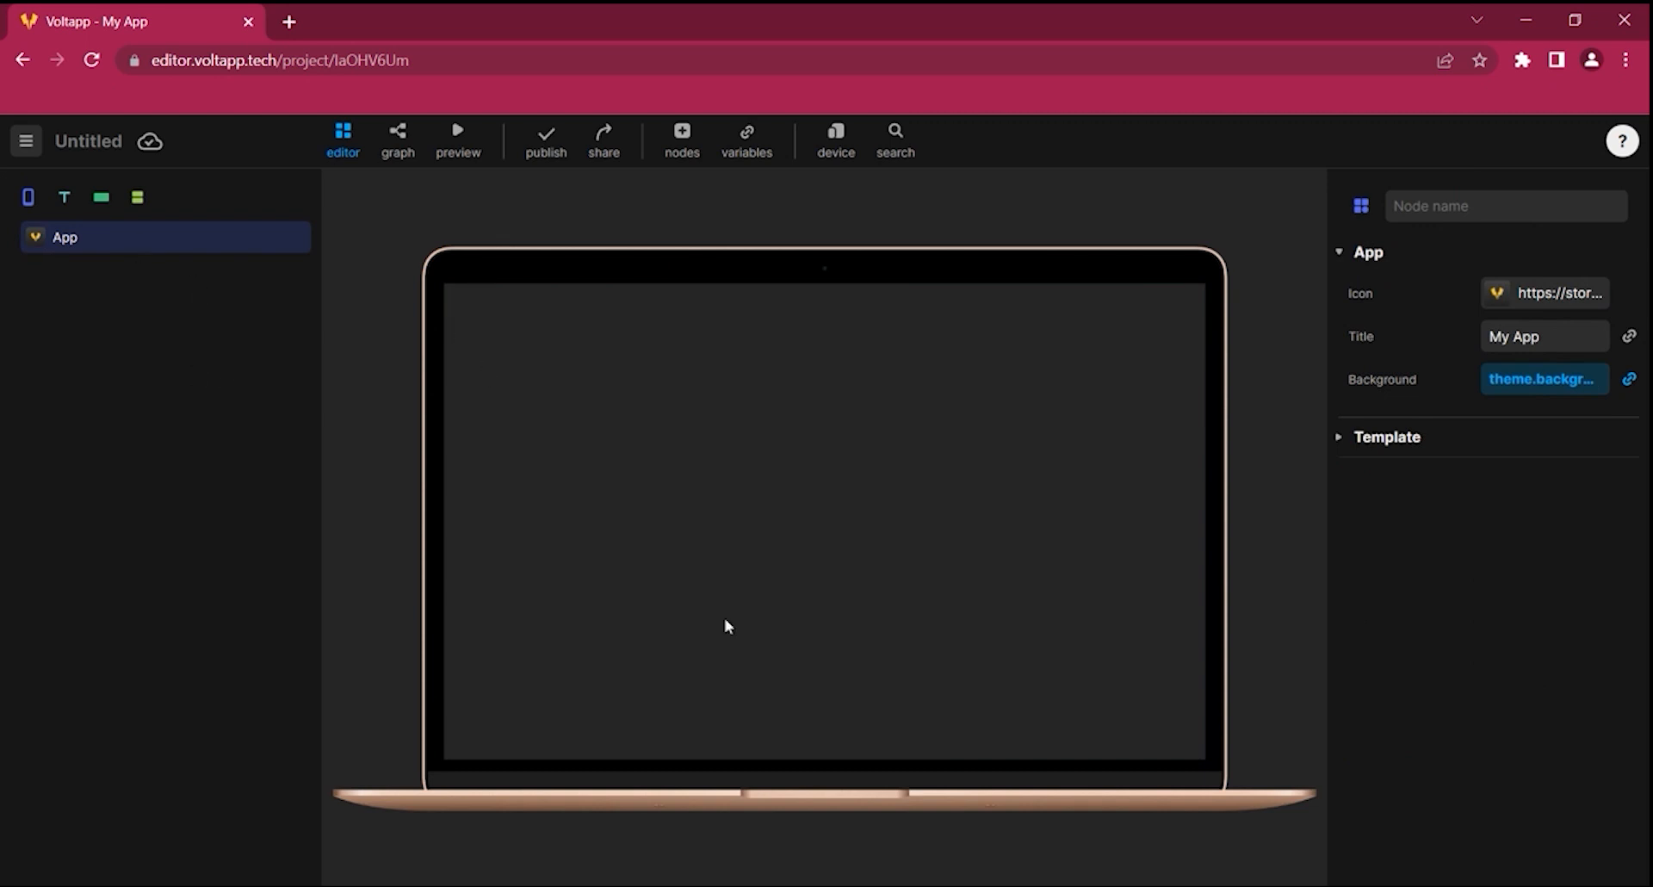
Add a section named Background to the app and fill it with blue #00B2FF
drag(143, 200, 140, 246)
click(109, 274)
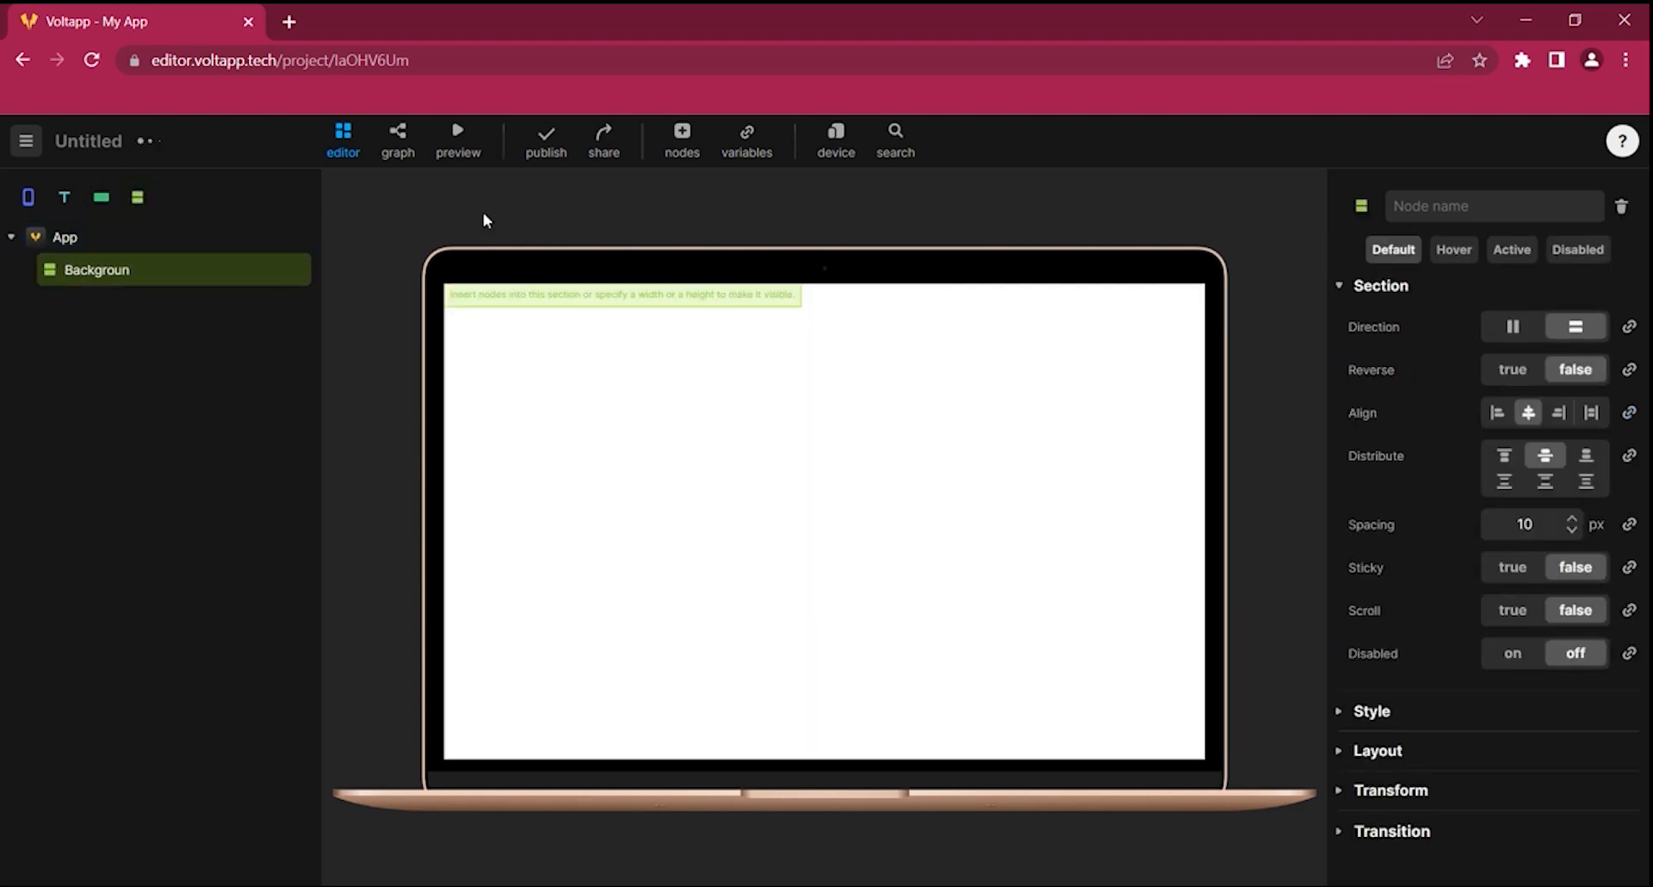
click(1340, 716)
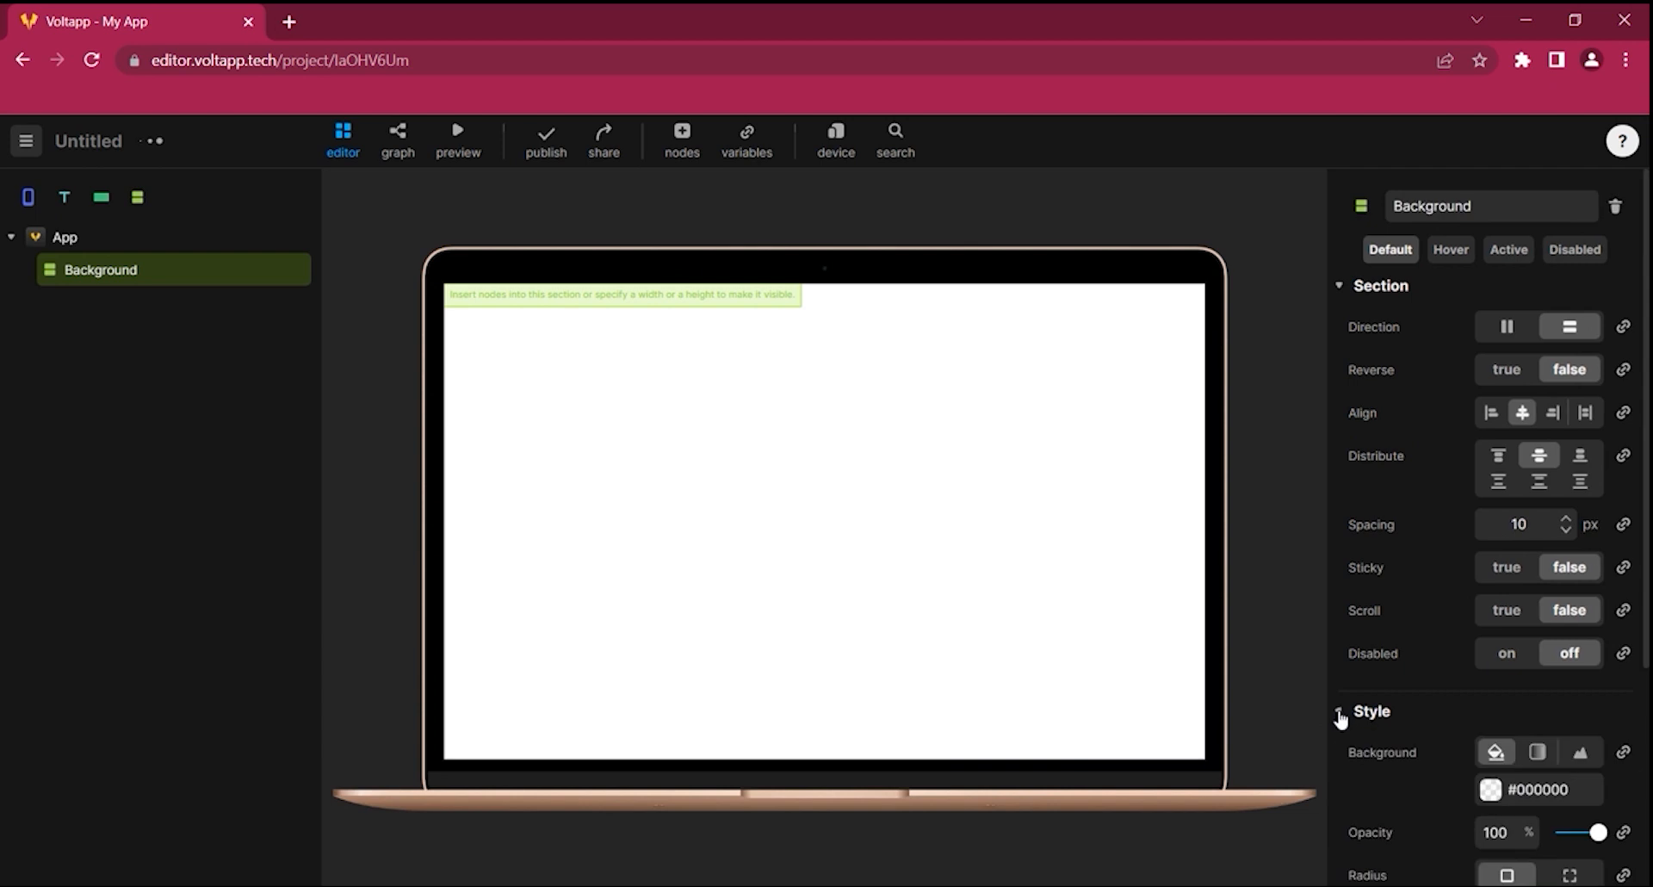
click(1492, 791)
click(1263, 783)
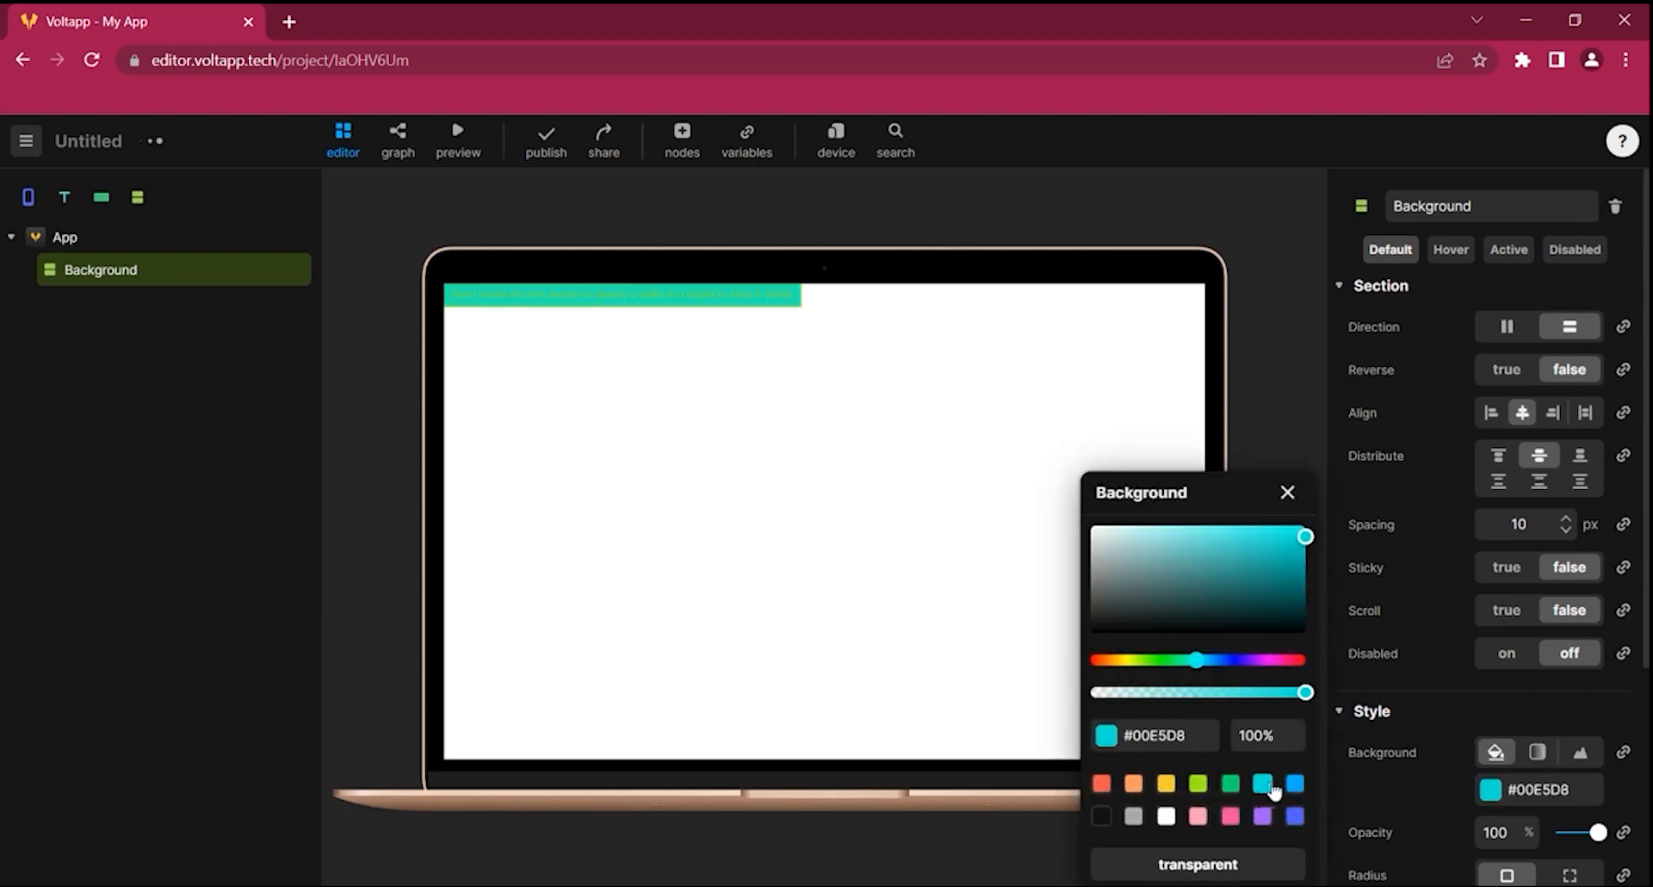
click(1295, 784)
click(1287, 492)
Set the Background section's width and height to 100%
scroll(1487, 668, down, 4)
click(1371, 789)
scroll(1464, 732, down, 1)
click(1576, 713)
click(1569, 757)
click(1576, 756)
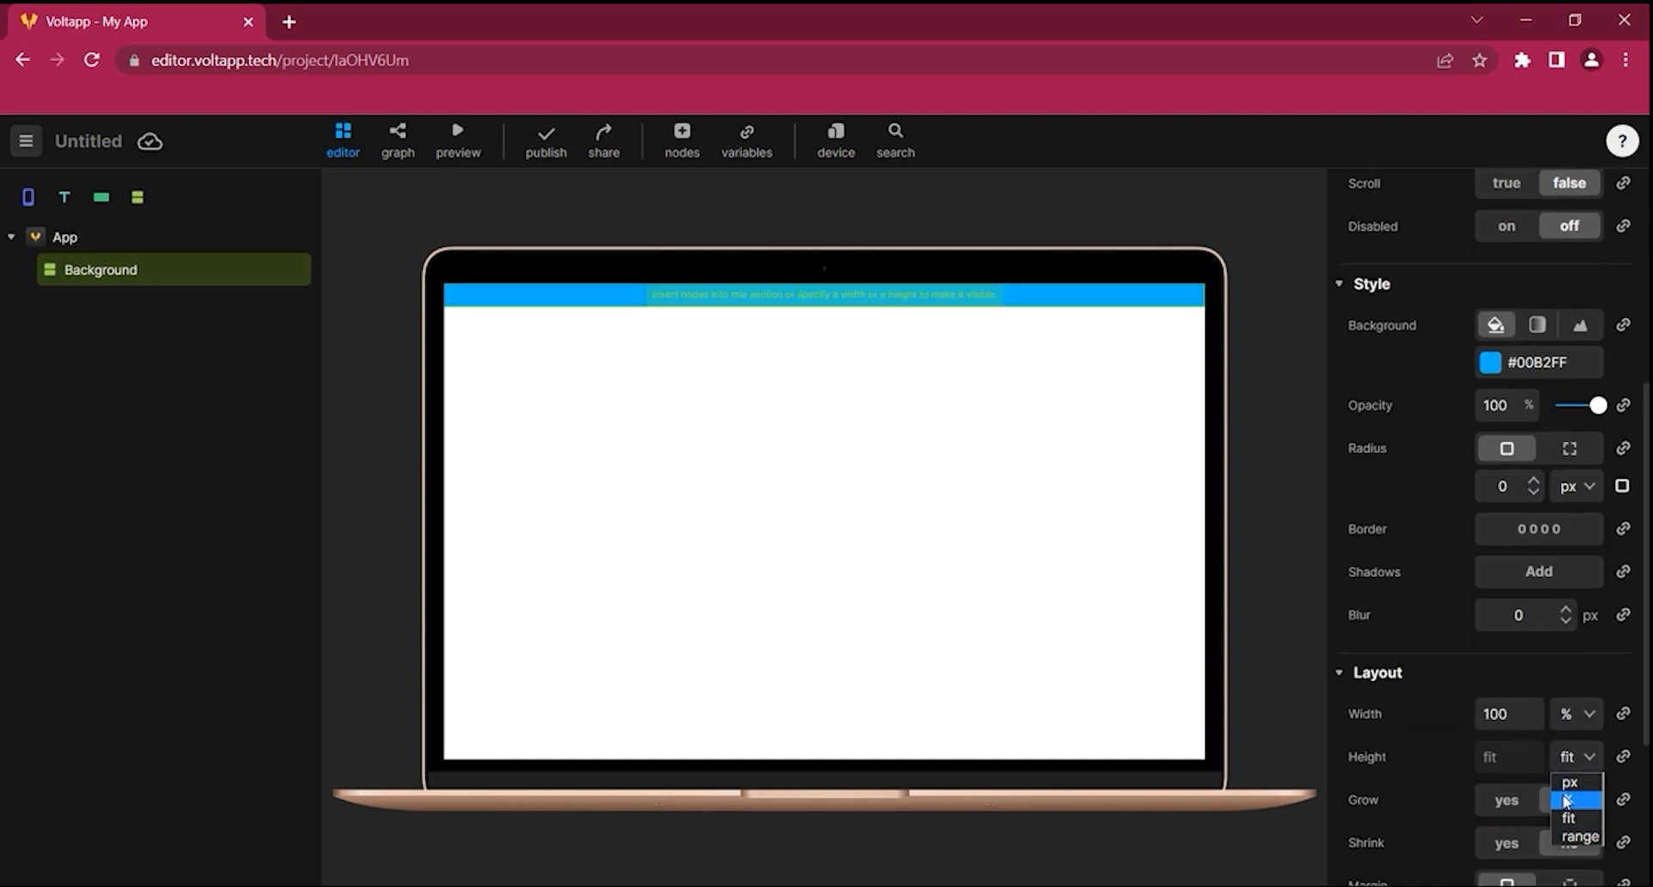
click(1567, 800)
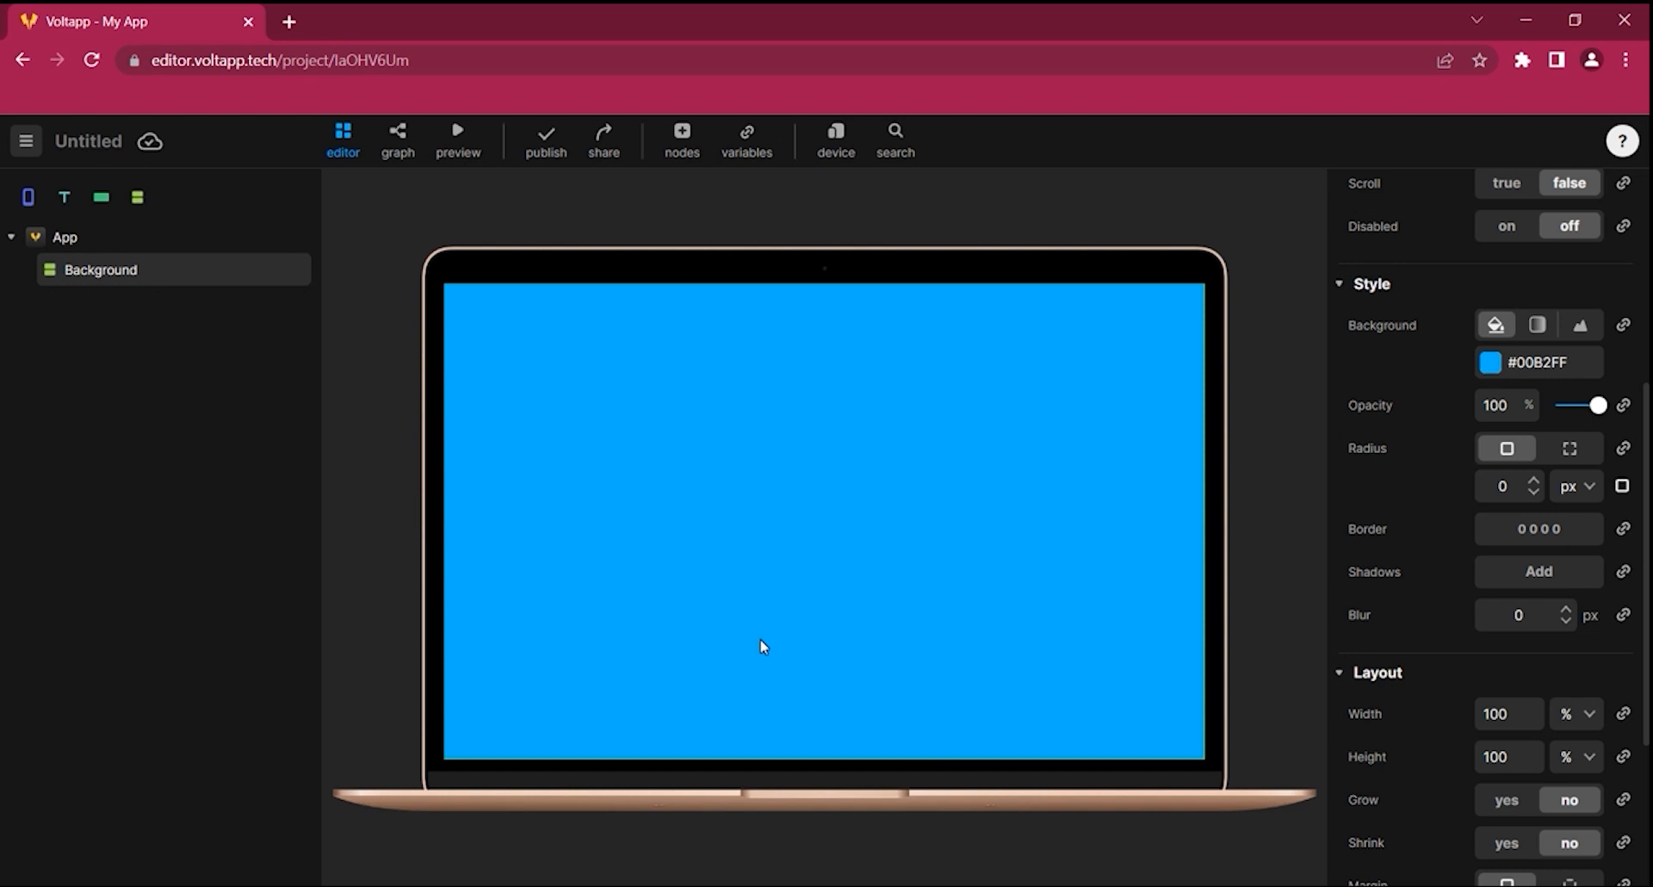
Add a section named Box inside Background and fill it with white #FFFFFF
drag(133, 286, 120, 297)
click(121, 301)
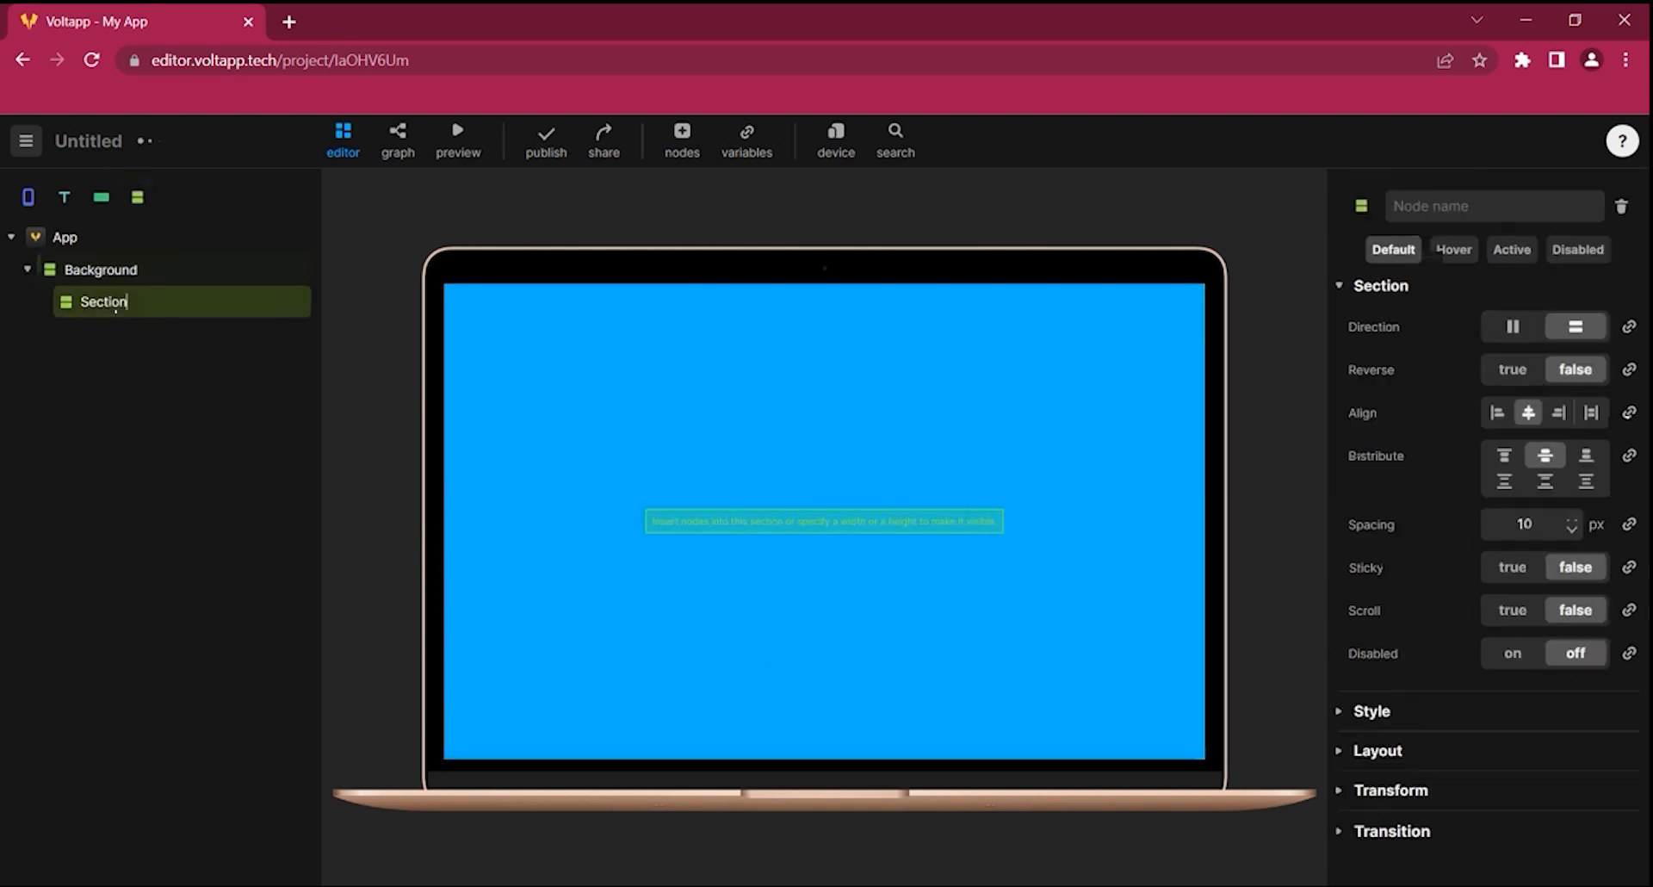
click(1376, 727)
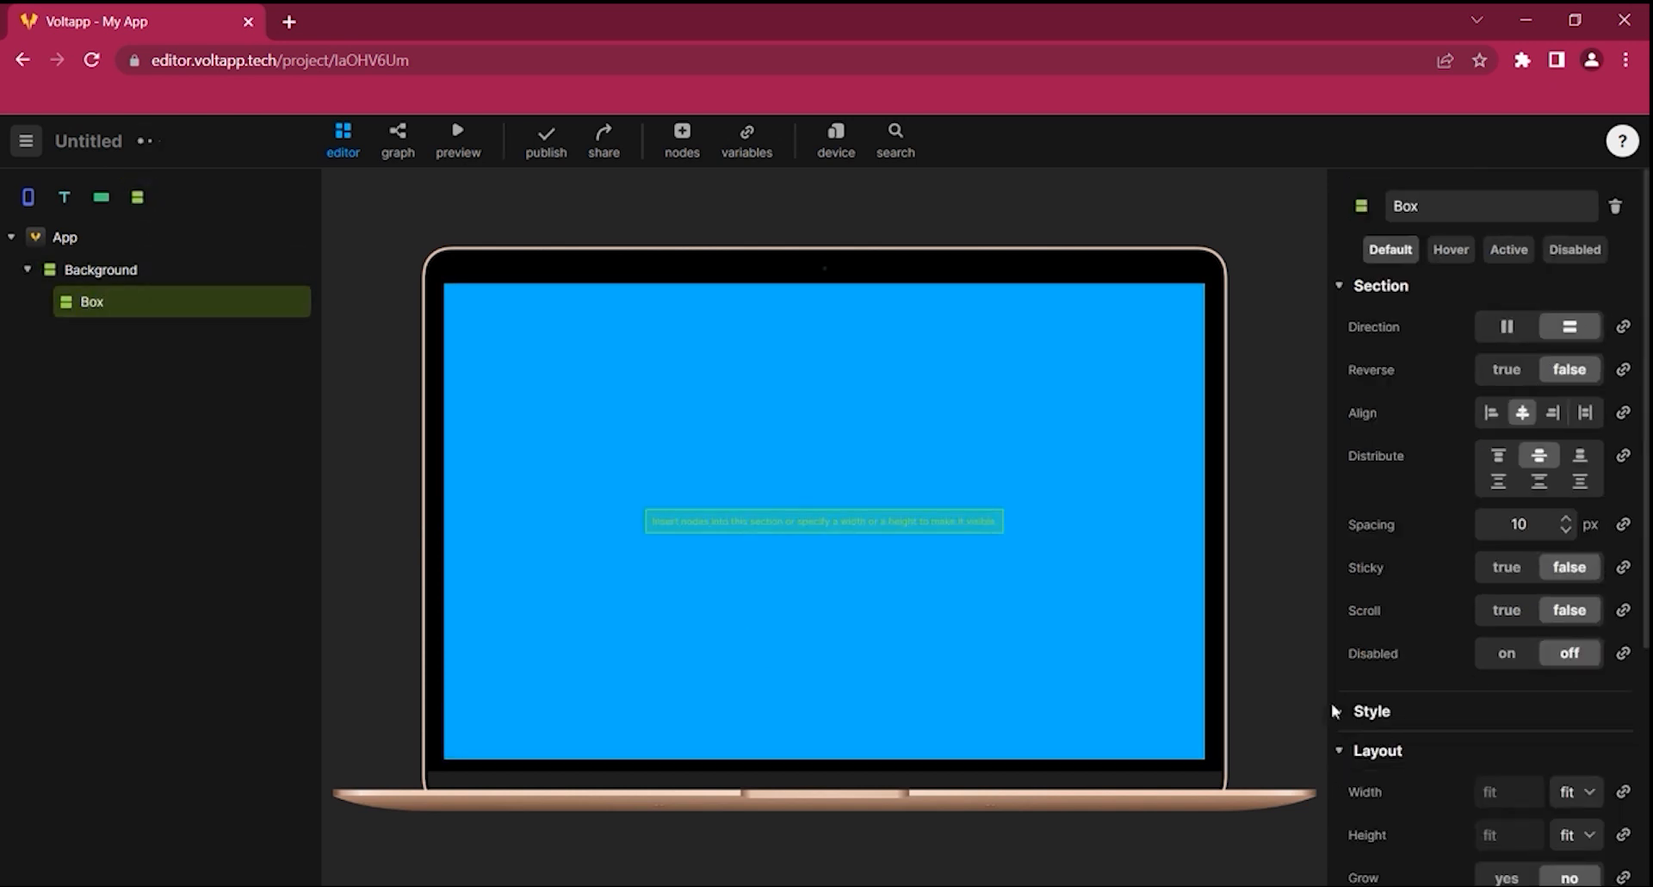
click(1333, 708)
click(1490, 789)
click(1166, 815)
click(1287, 493)
Insert two Input nodes and a Button below them into the Box section
click(682, 138)
scroll(704, 619, down, 4)
drag(704, 618, 120, 361)
click(682, 138)
key(Escape)
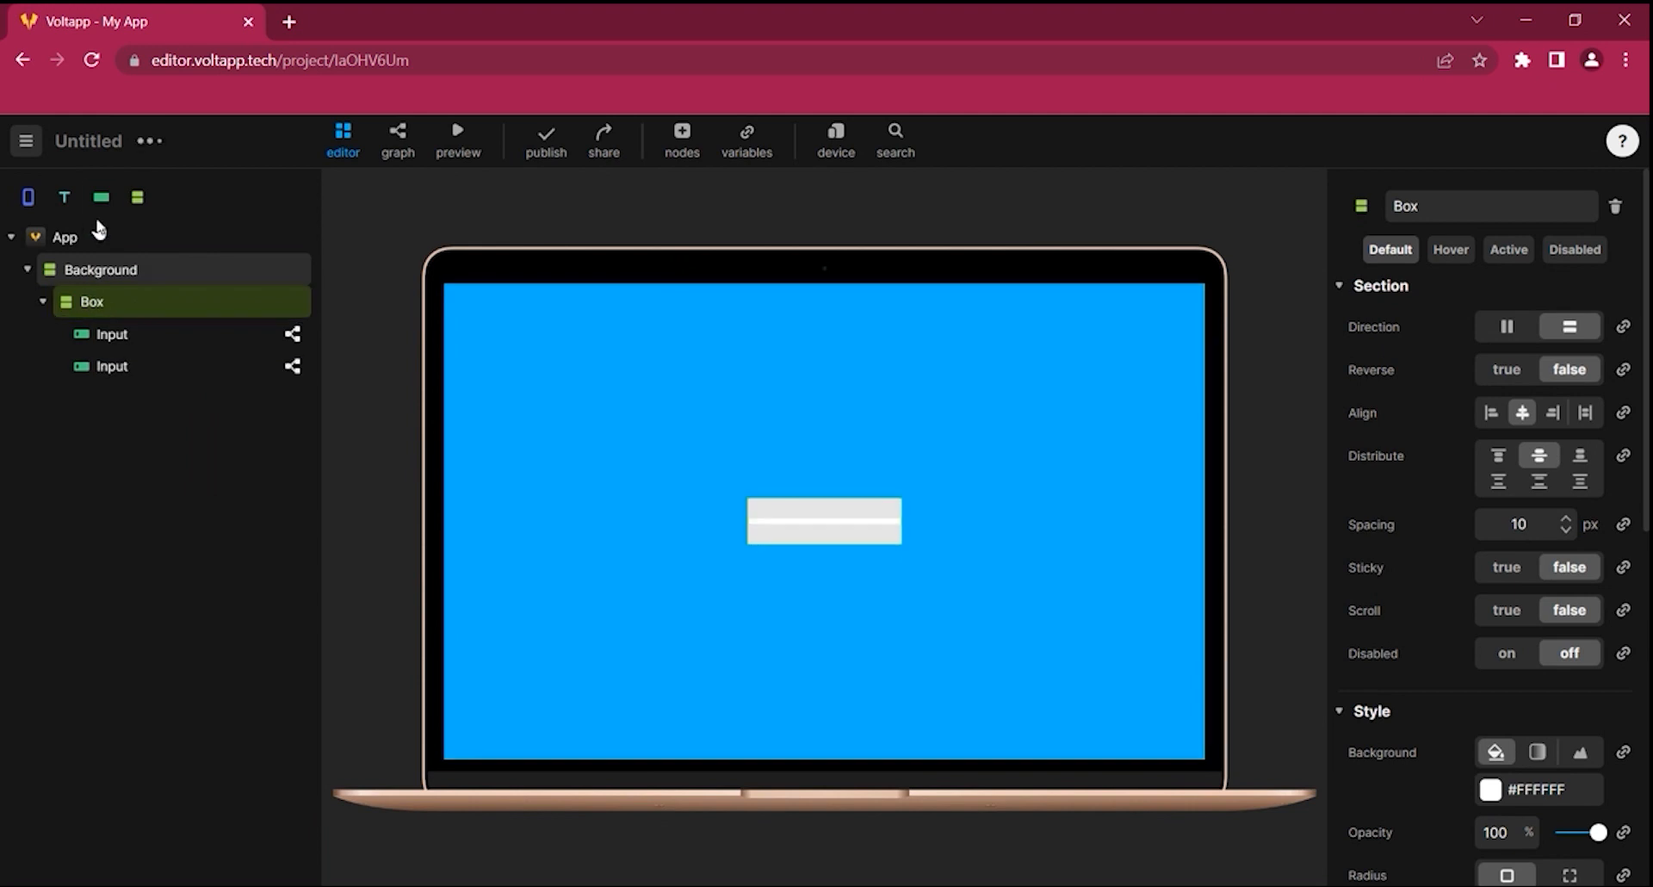
click(100, 197)
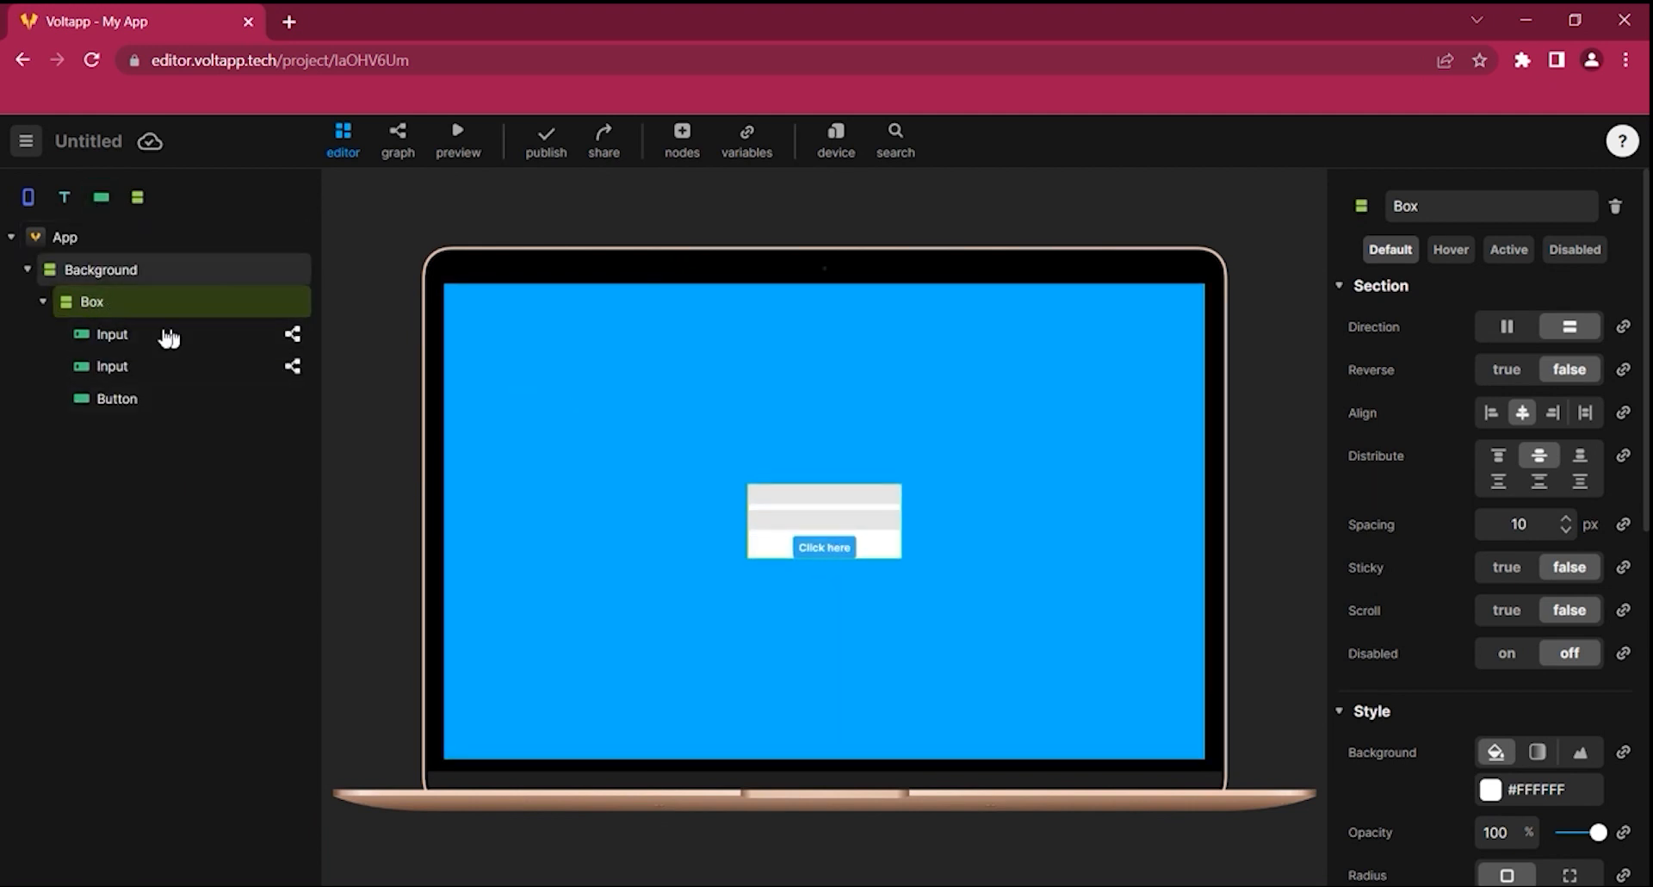
Set the Box section's padding to 20 px
scroll(1544, 586, down, 5)
scroll(1544, 585, down, 3)
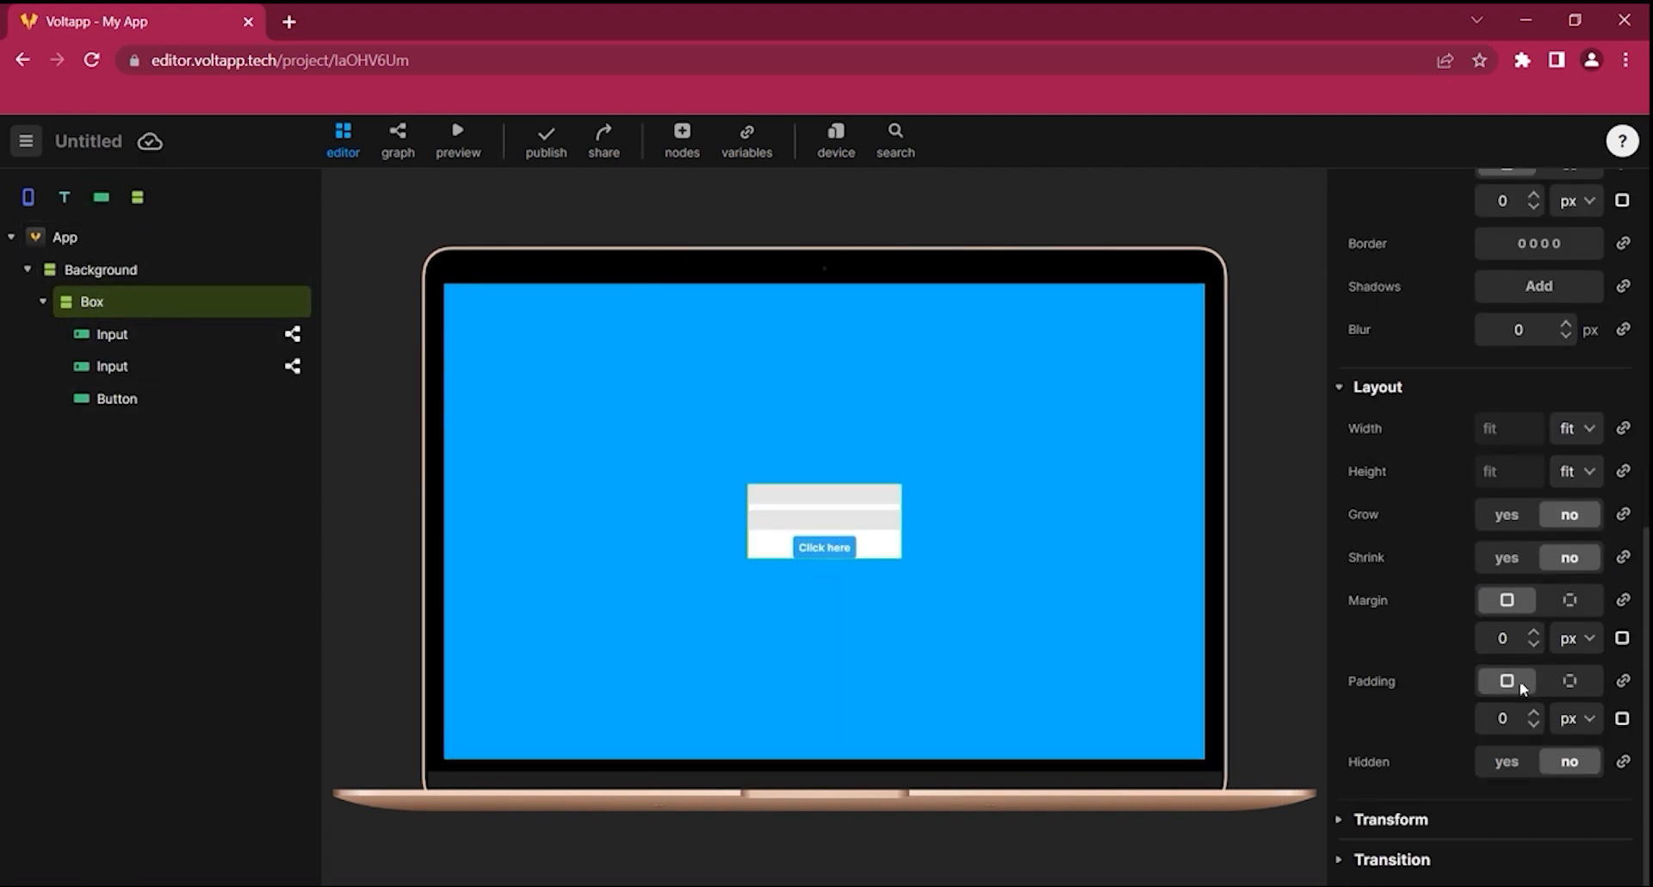
text(20)
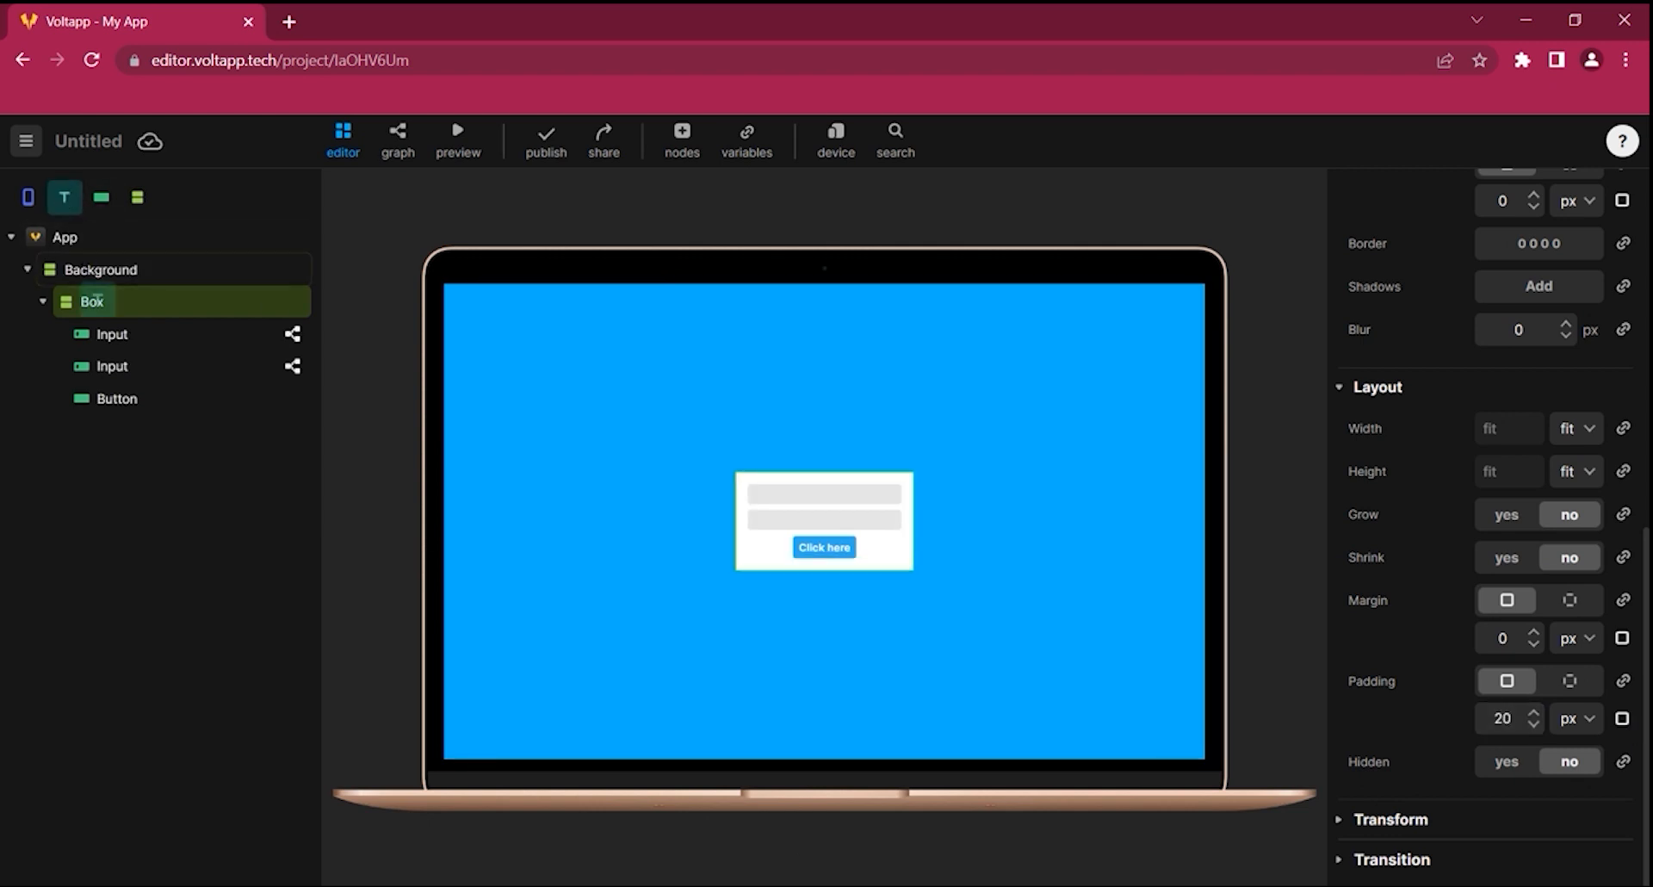
Add a text node above Box inside Background and set its value to "My Website"
drag(89, 297, 91, 293)
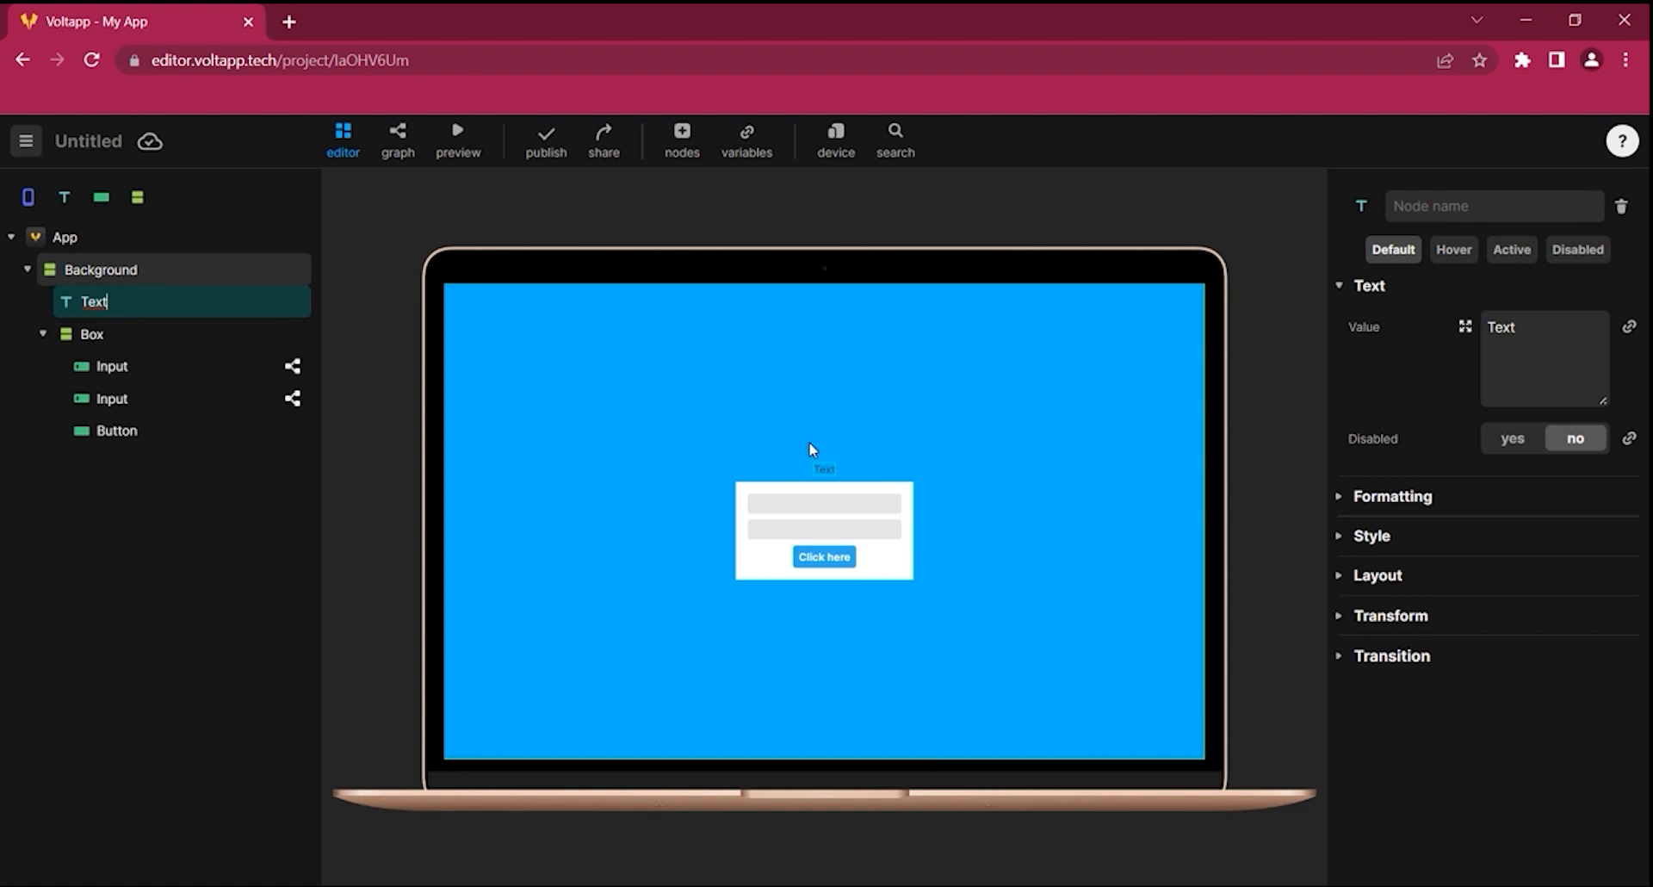
key(ctrl+a)
text(My Website)
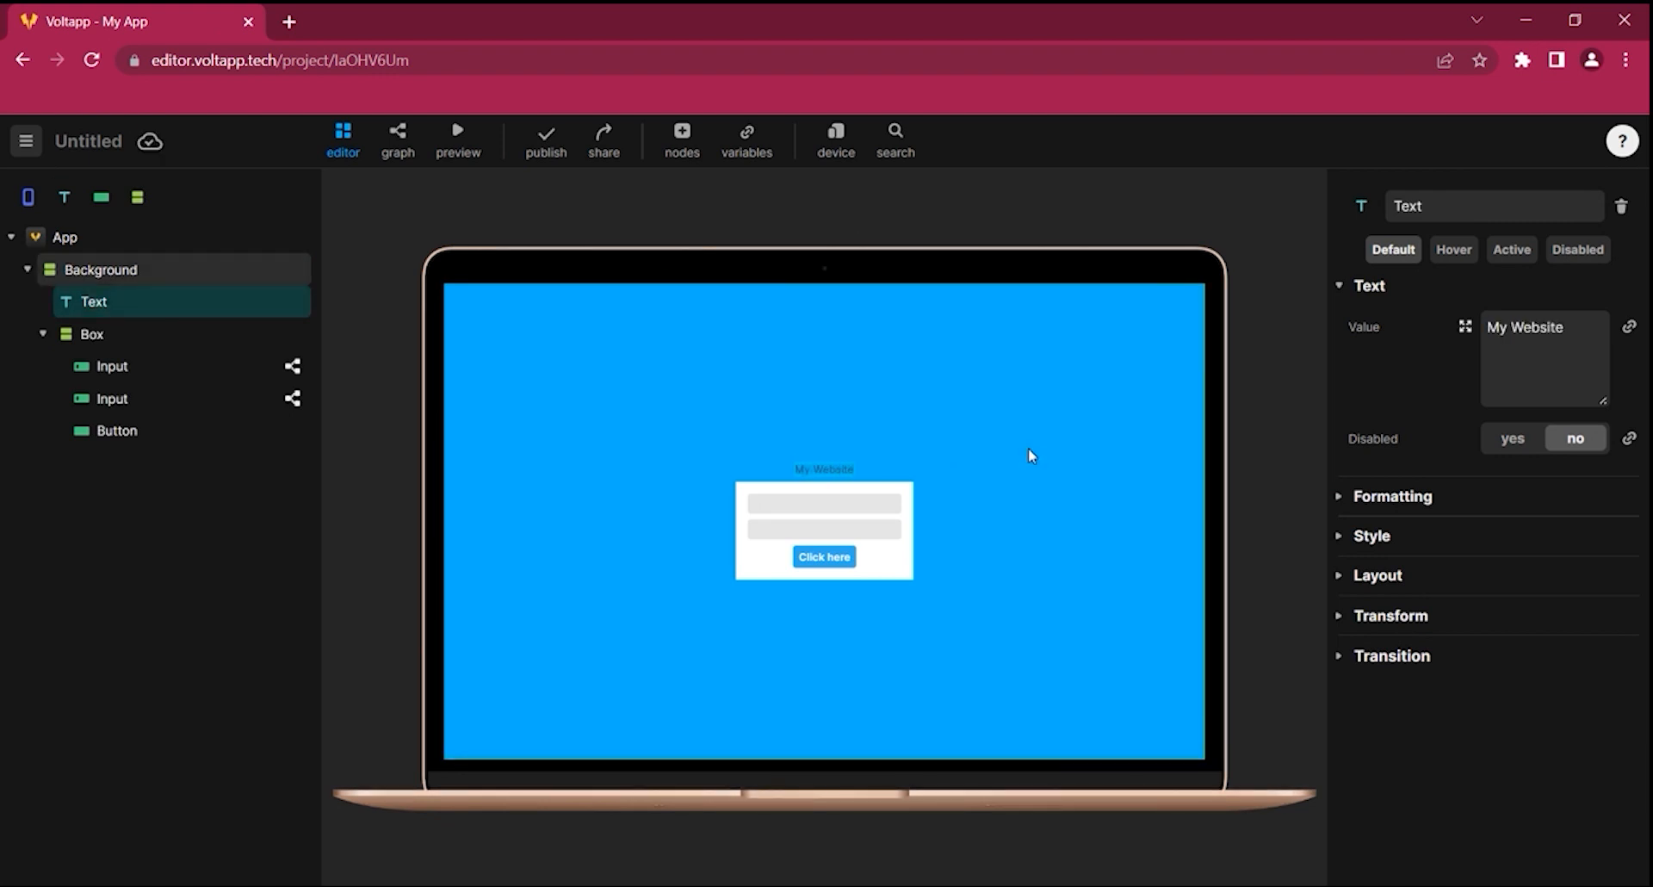
Set the font of the "My Website" text to Lobster Two
click(1340, 537)
click(1340, 498)
click(1539, 536)
text(lob)
click(1190, 664)
click(1288, 515)
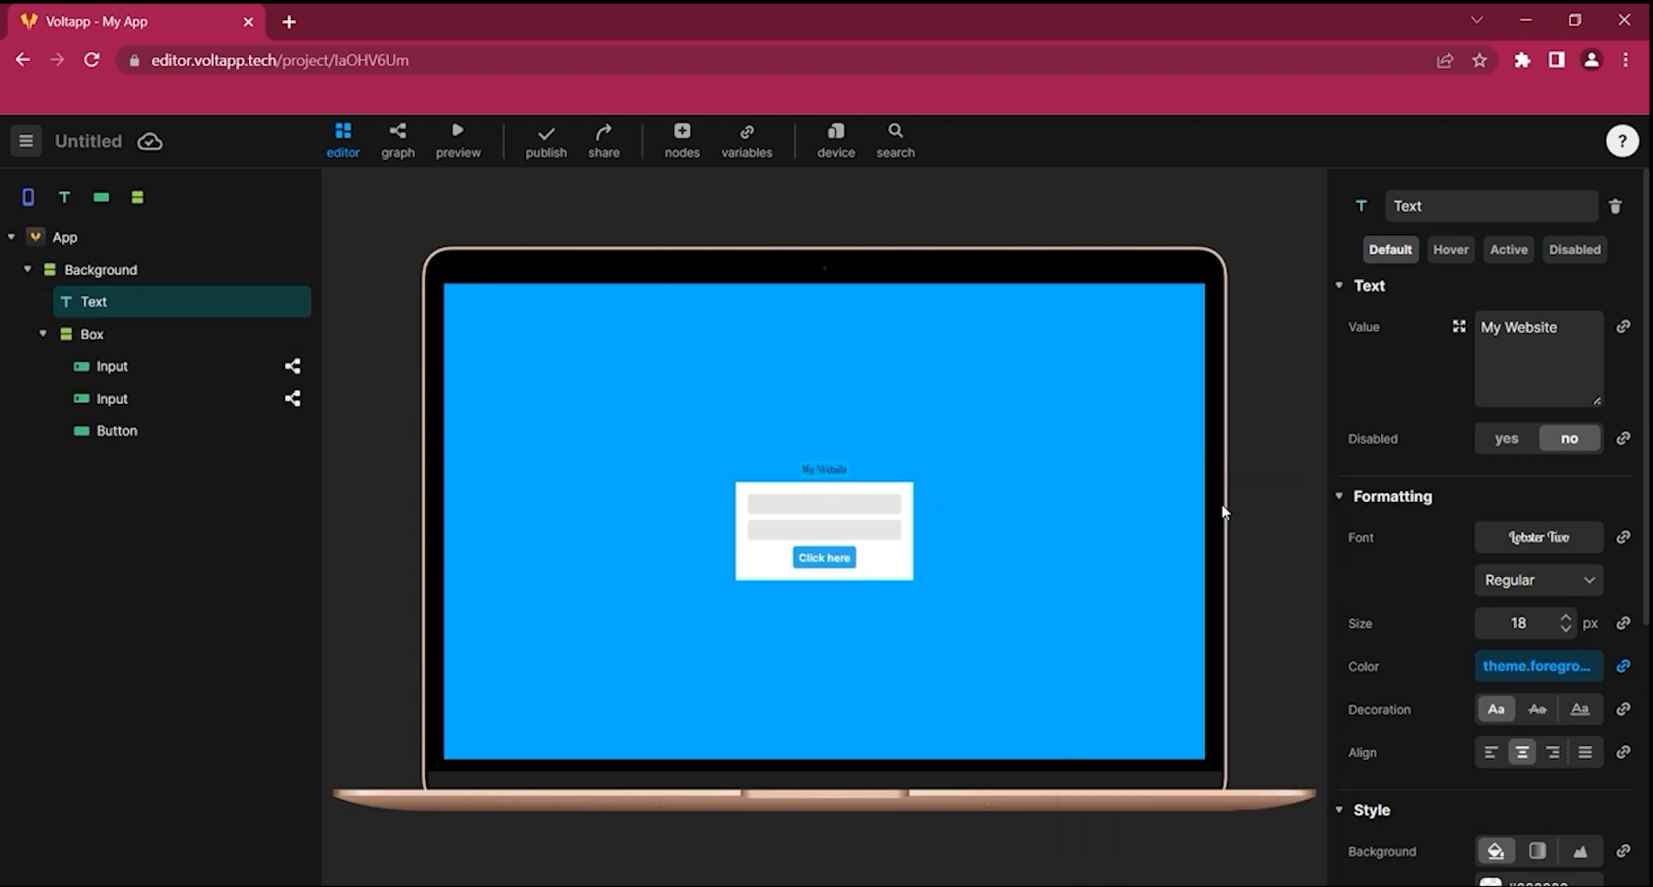
Set the "My Website" text's size to 30 px and its color to white #FFFFFF
drag(1505, 624, 1627, 597)
text(30)
click(1539, 666)
click(1521, 719)
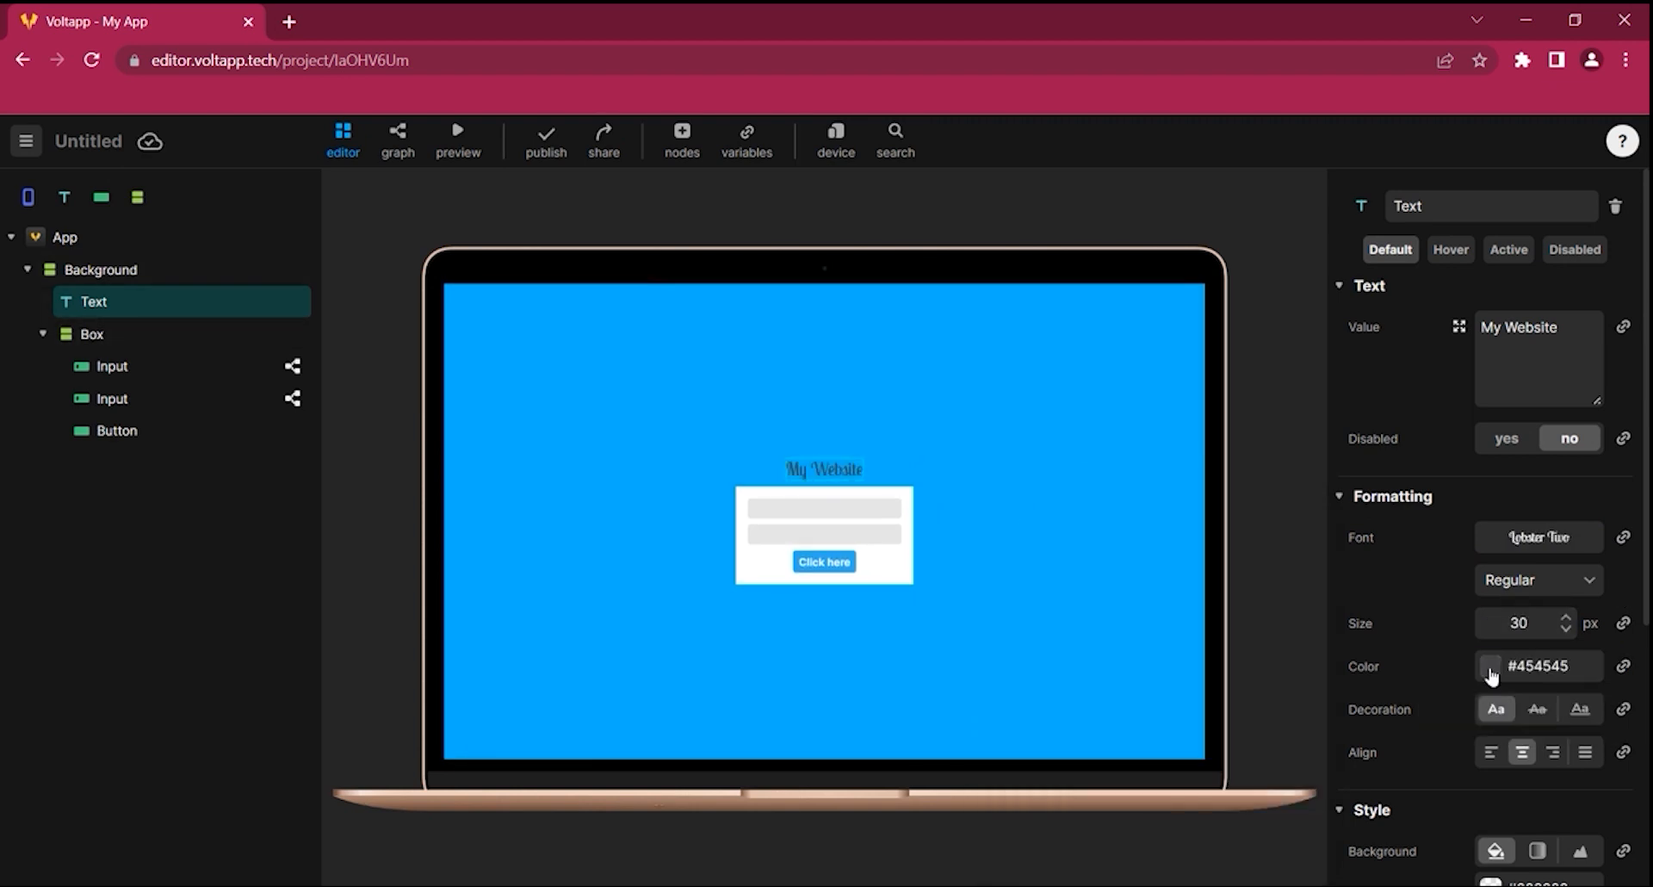
click(1490, 666)
click(1091, 527)
click(1289, 491)
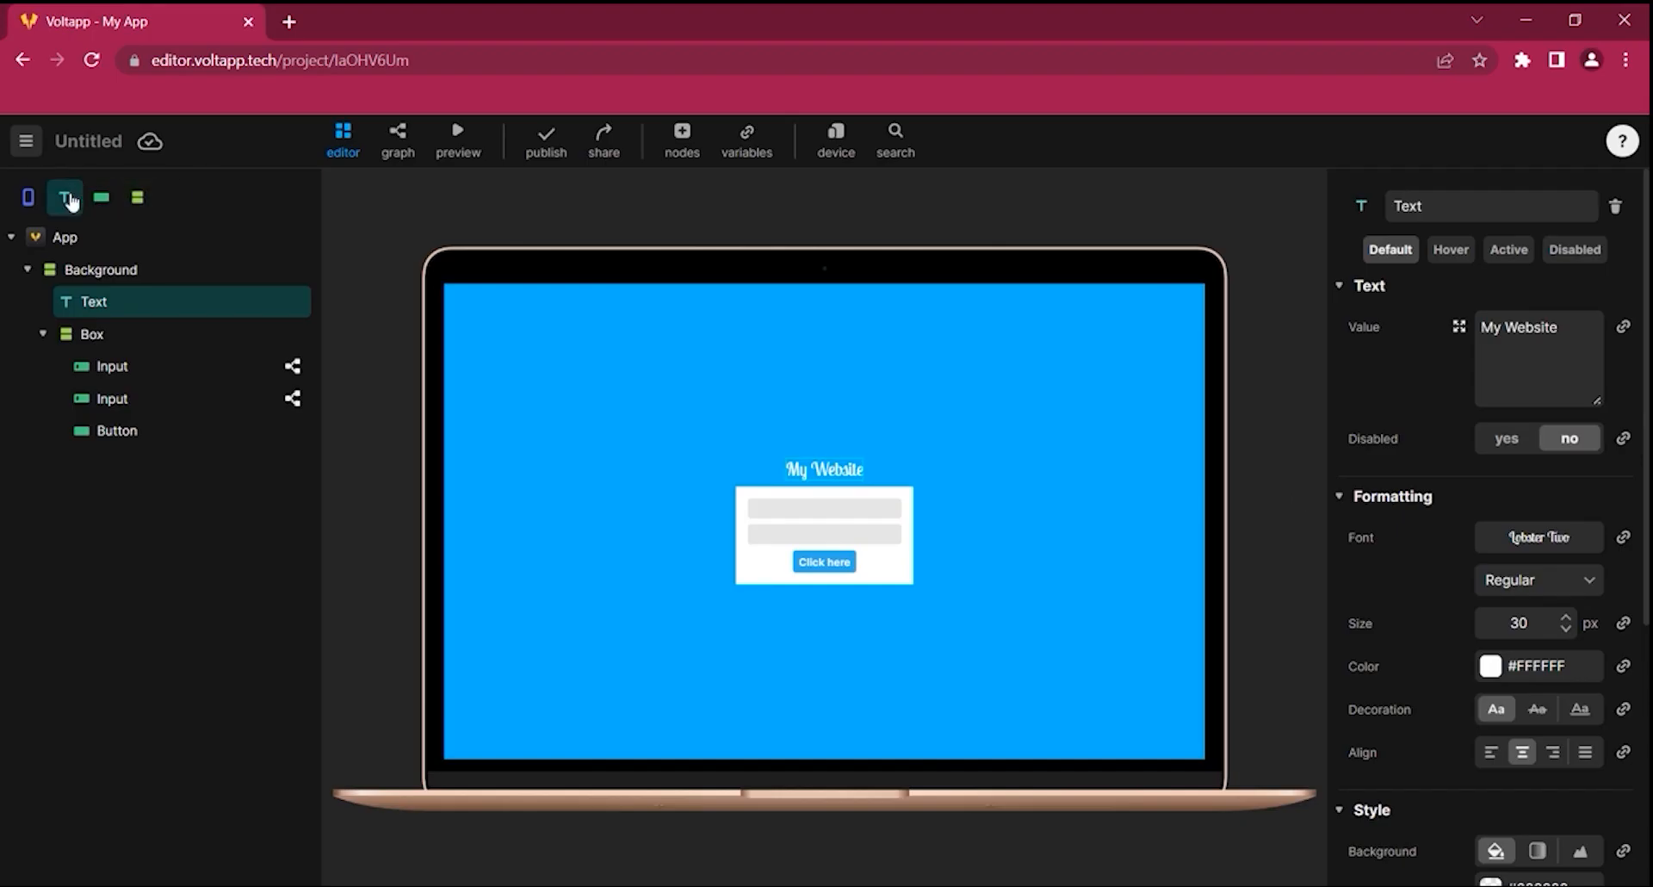
Add a text node below the button inside Box and set its value to "Stay logged in"
drag(71, 202, 104, 337)
click(261, 460)
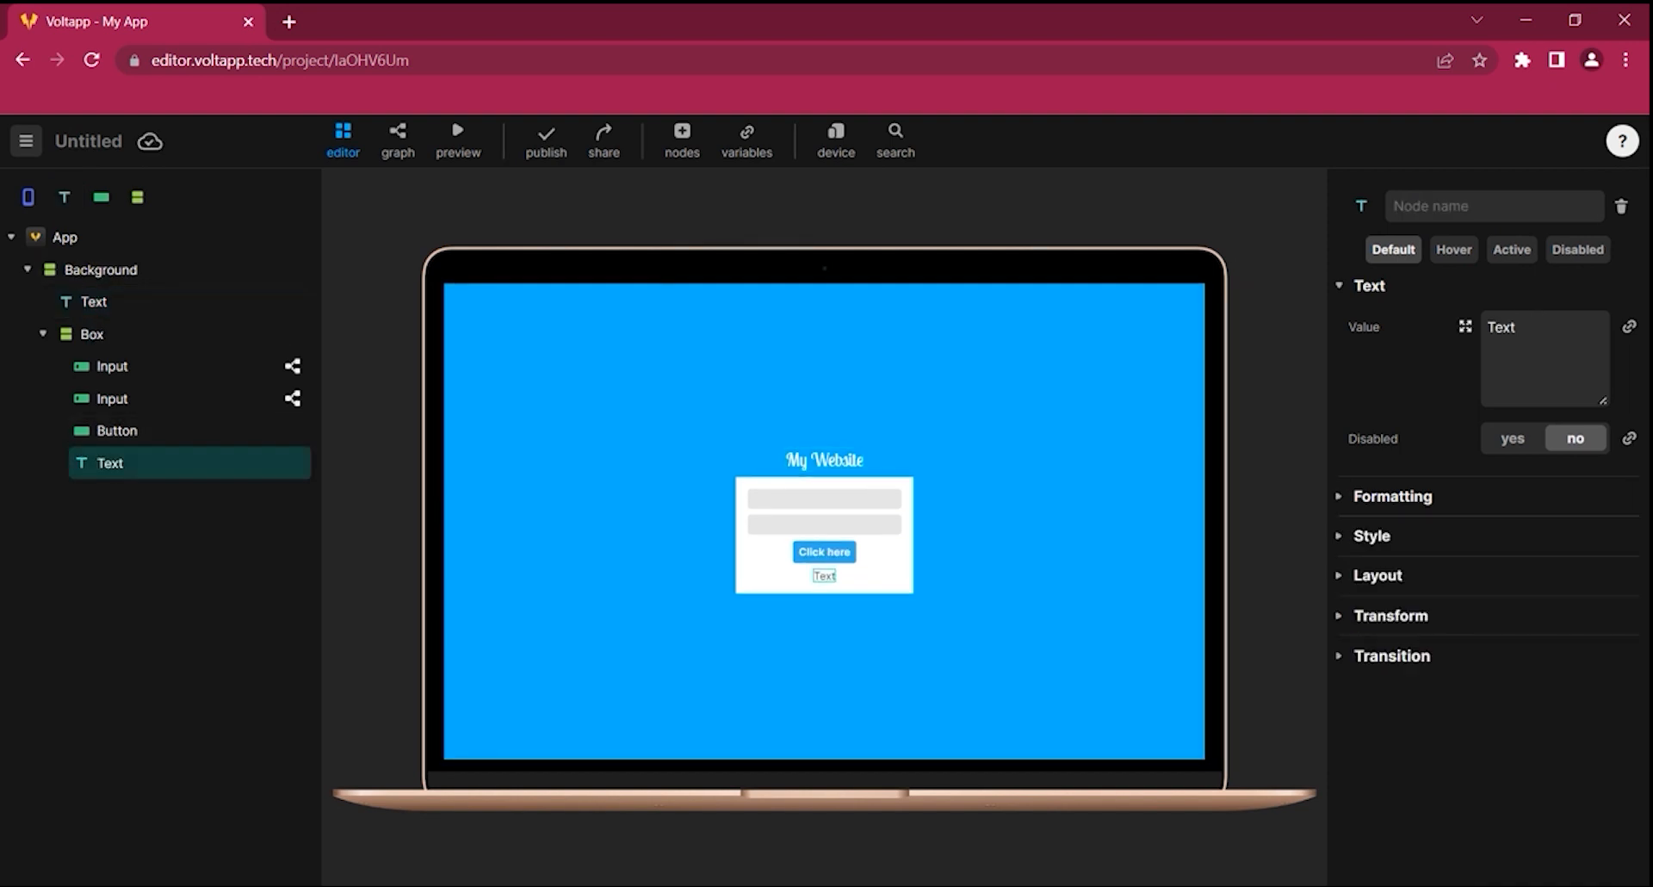
double_click(1503, 328)
text(Stay logged in)
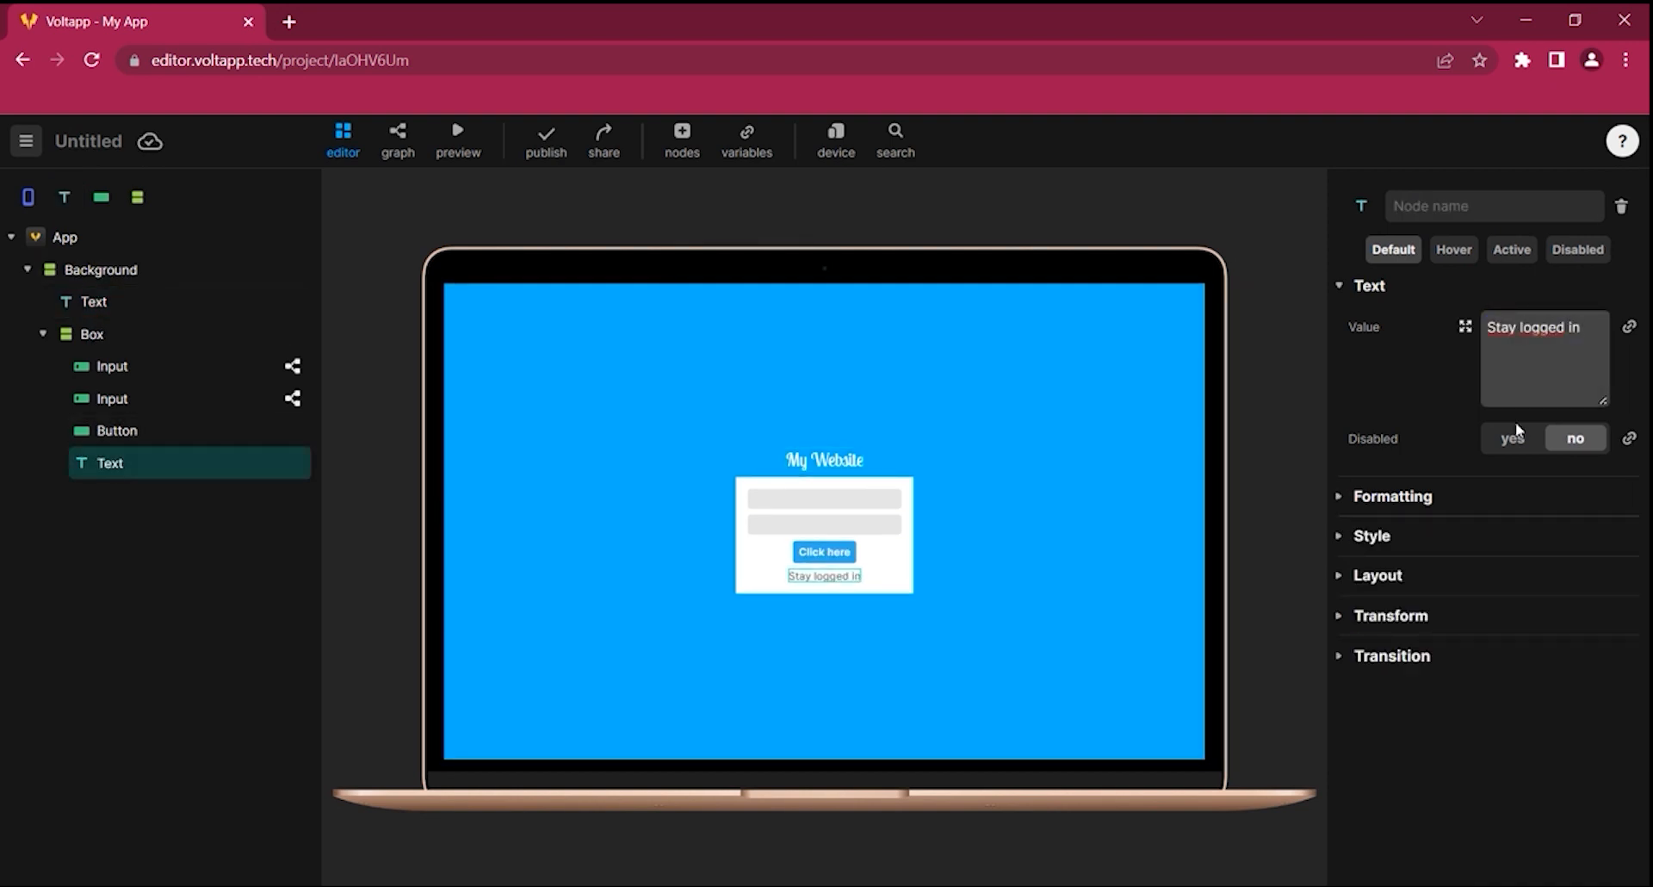
Put the "Stay logged in" text and a new Checkbox into a section inside Box with horizontal direction
click(682, 138)
scroll(746, 476, down, 6)
drag(586, 627, 177, 448)
drag(129, 495, 111, 525)
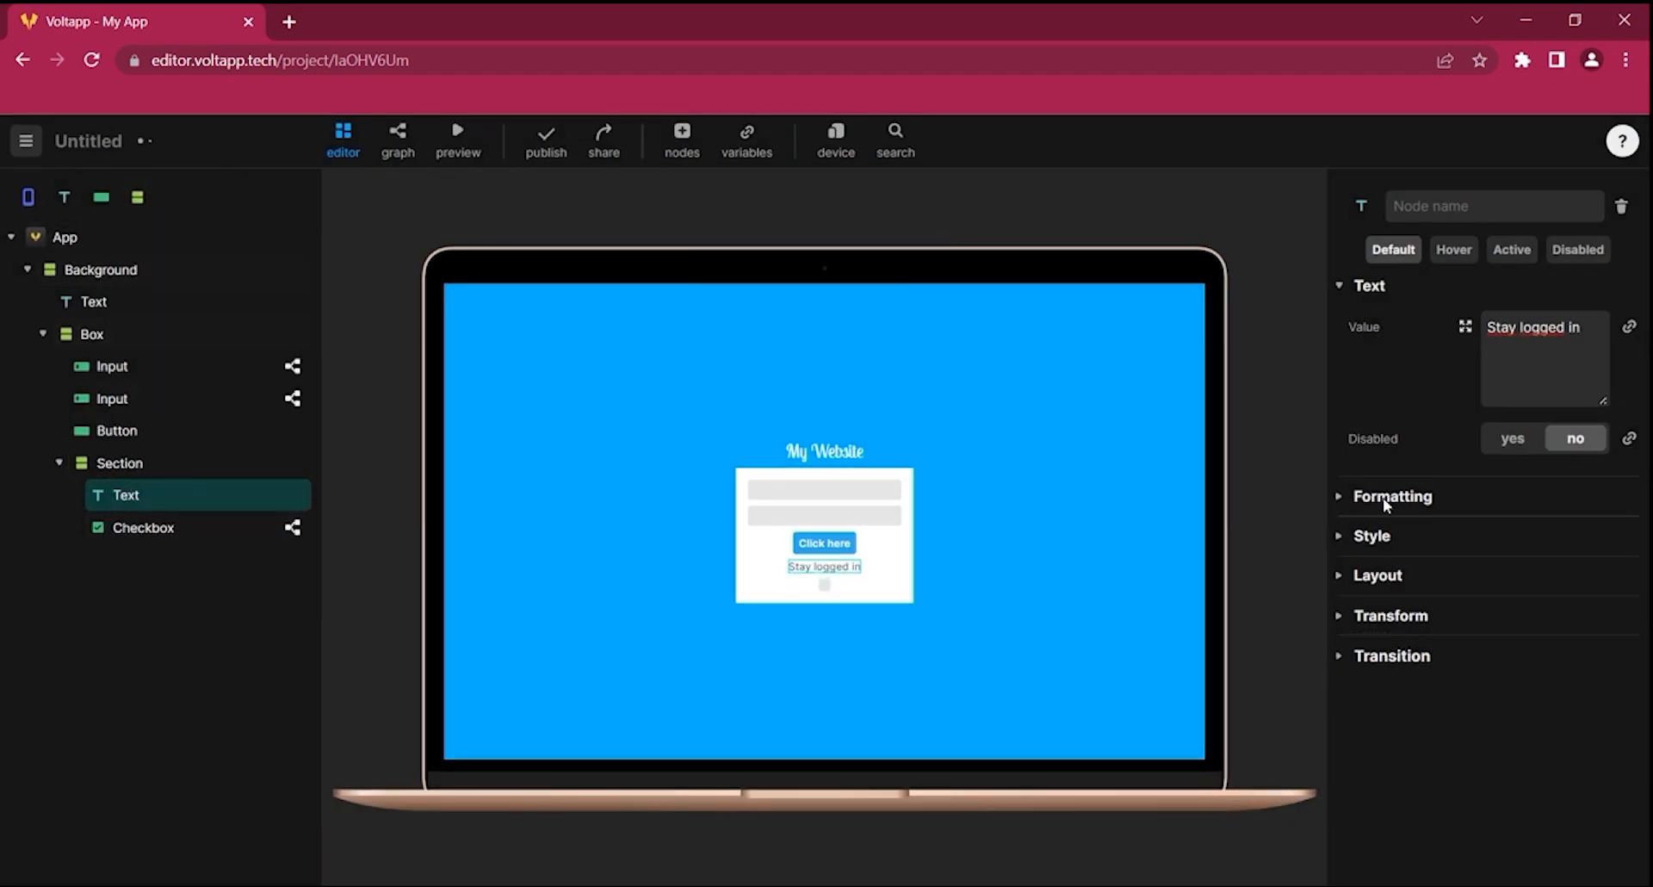
click(161, 465)
click(1513, 327)
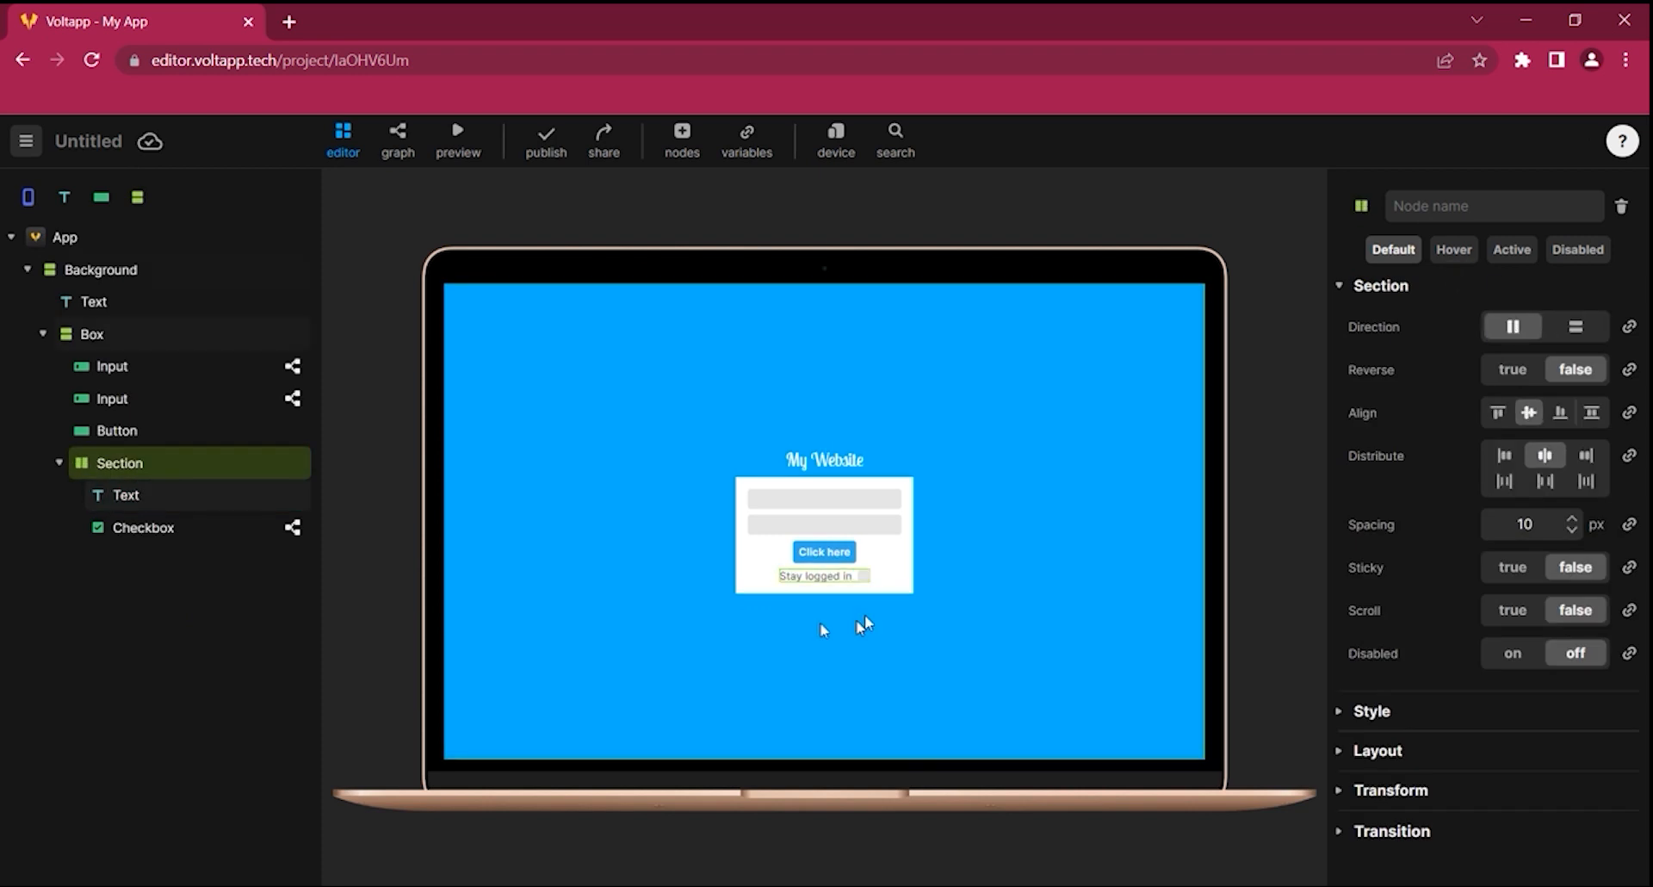
Rename the button as Log in Button, the second input as Password Input and the first as Email Input
click(116, 430)
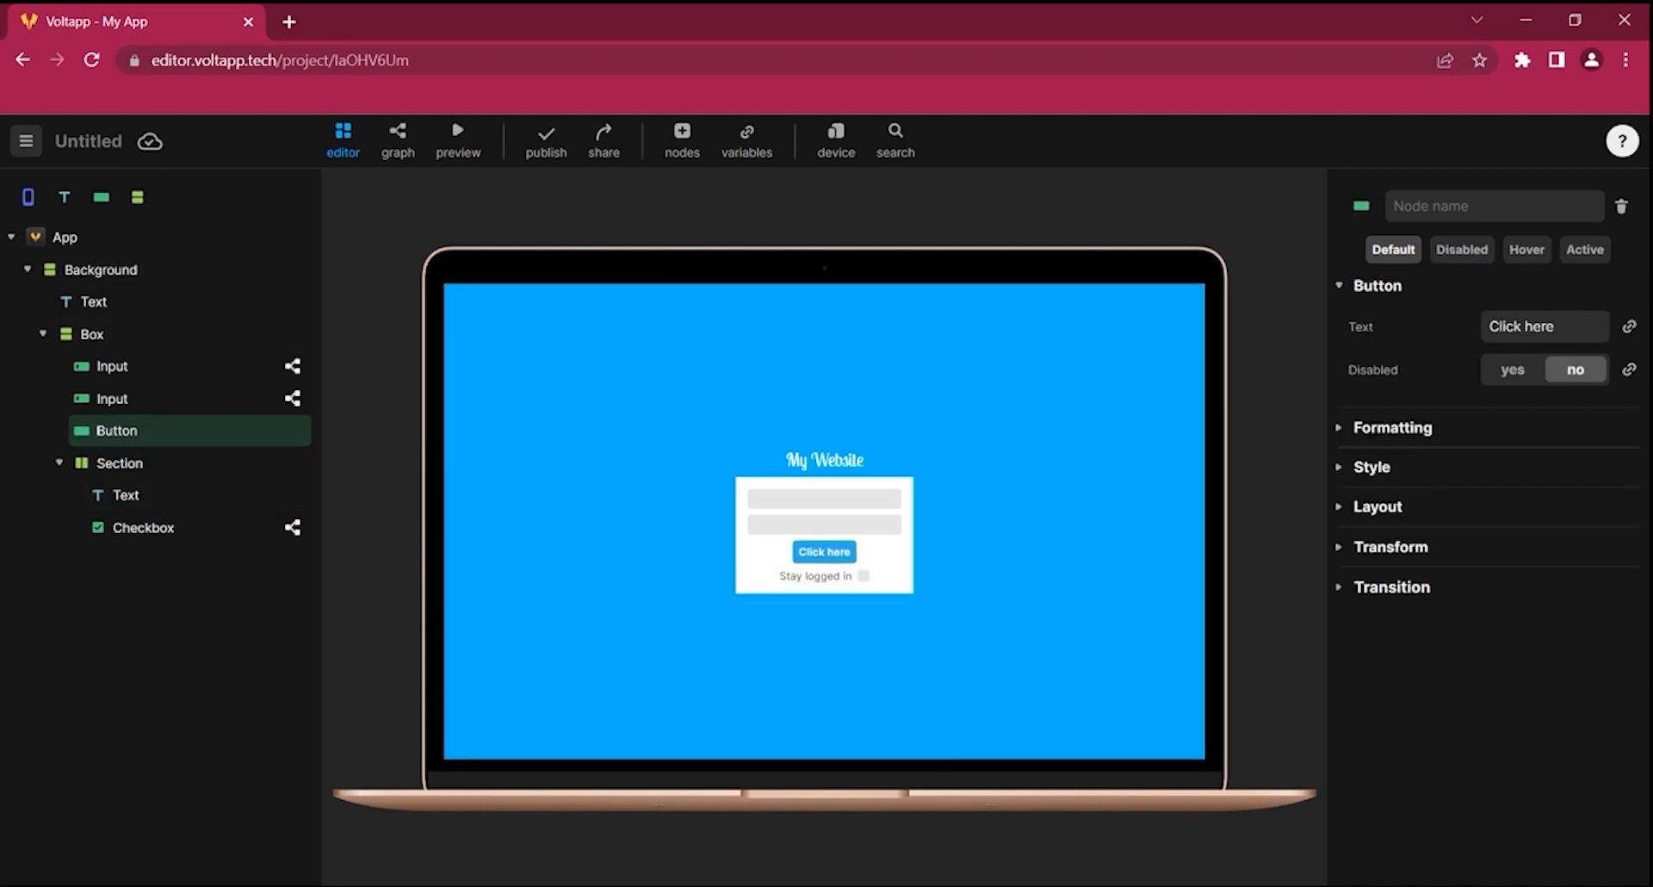
click(97, 399)
text(Password)
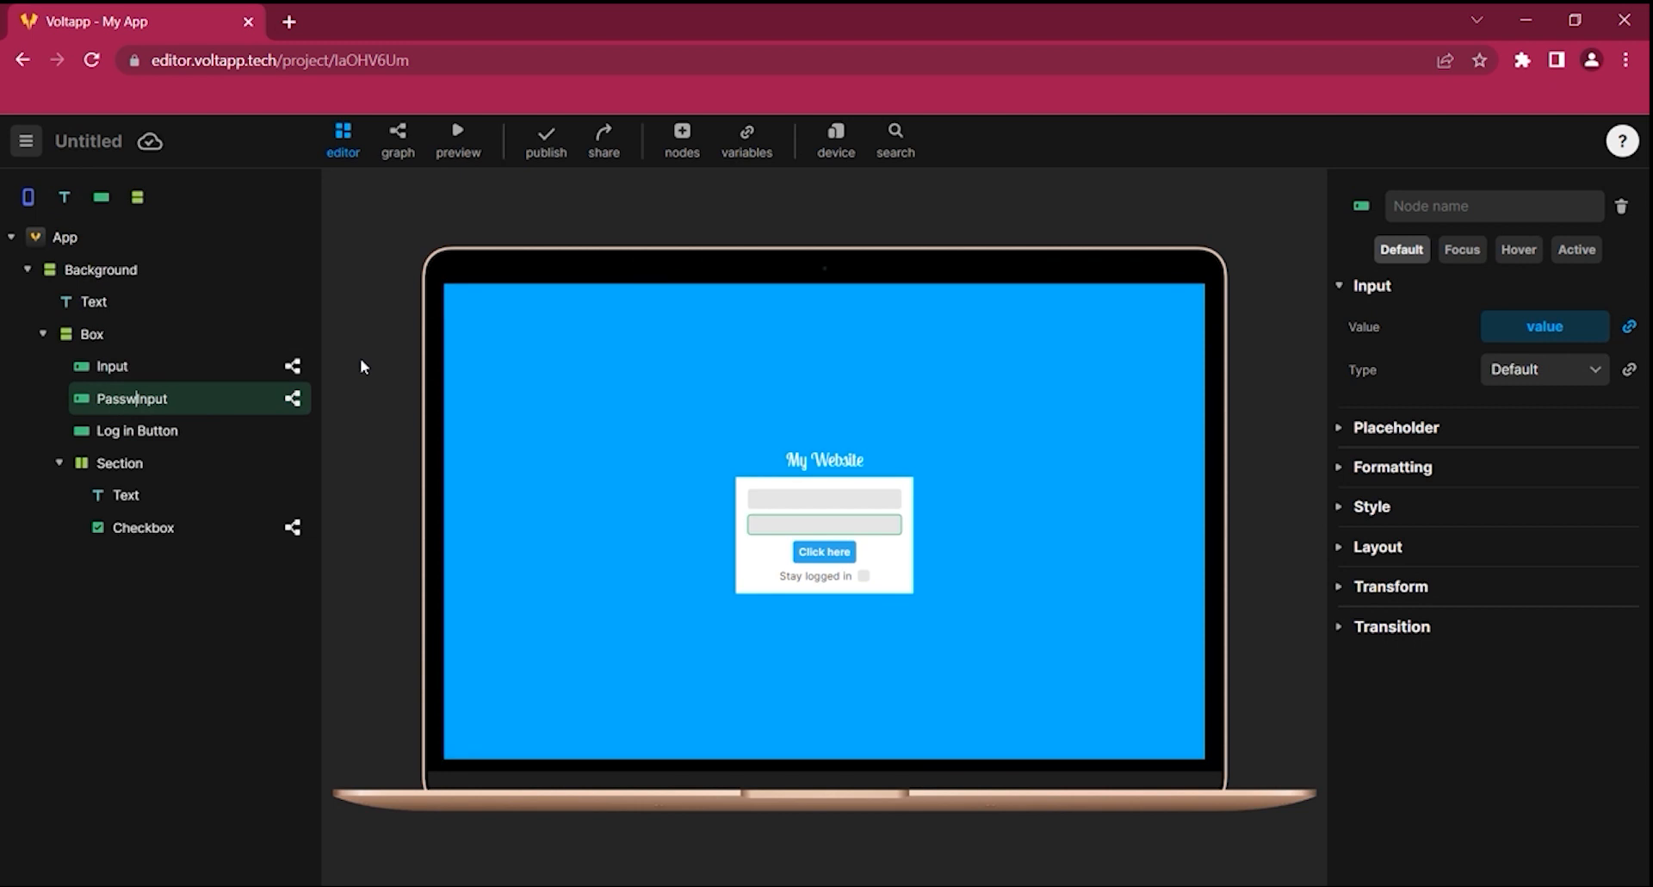
click(115, 366)
text(Email Input)
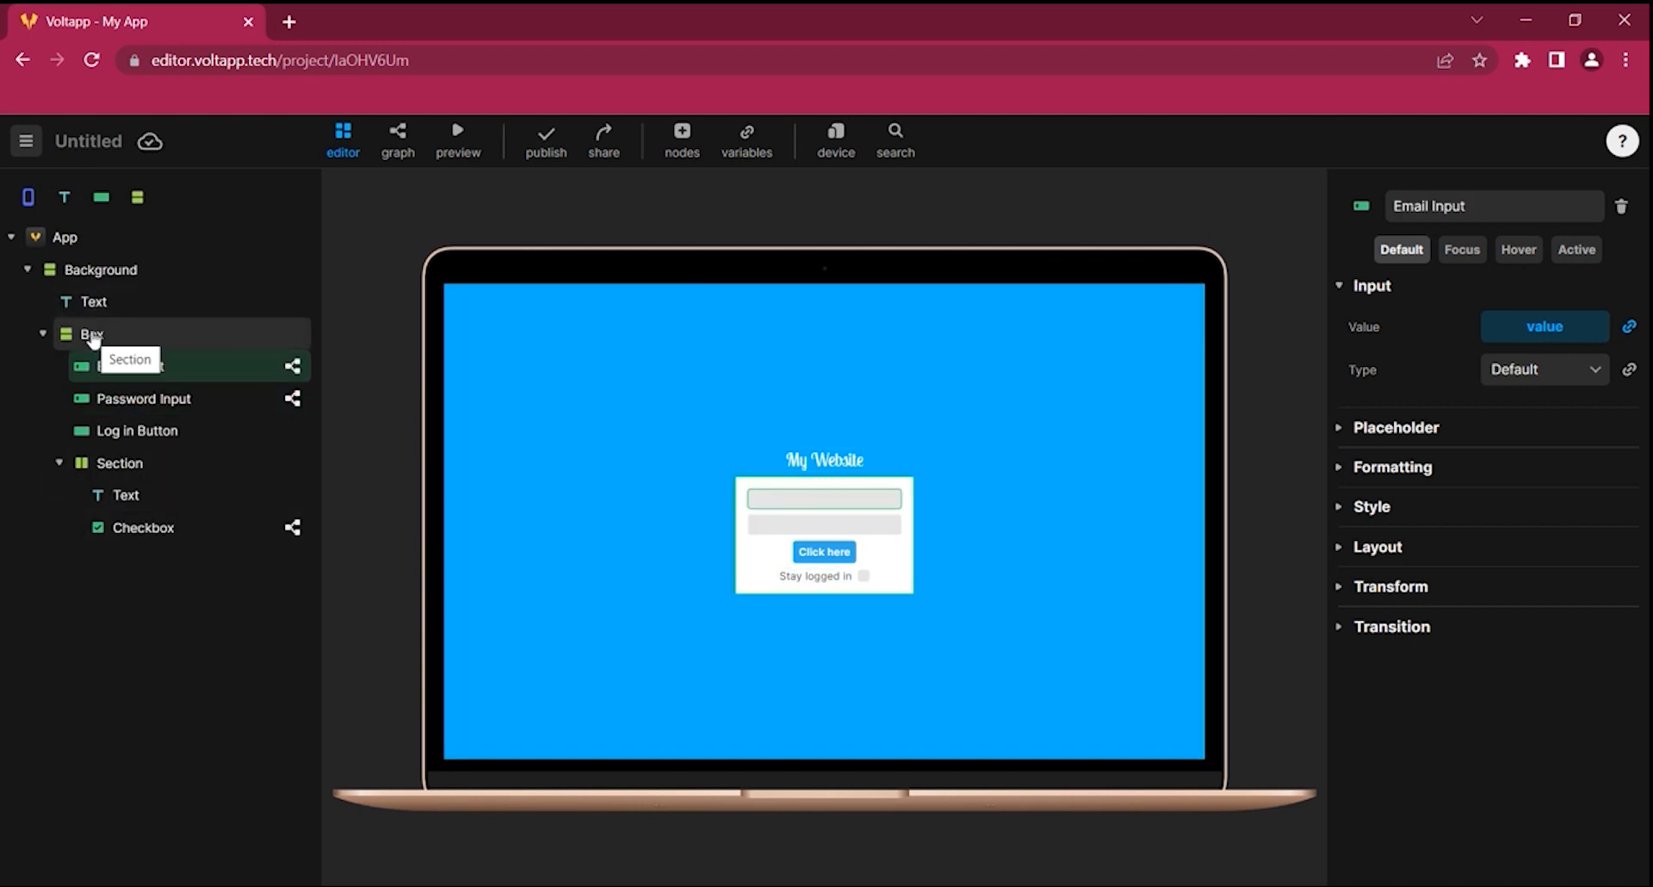
Rename the Box section as Log in Box and the "My Website" text node as Nom du site
click(83, 335)
text(Log)
click(274, 310)
key(BackSpace)
key(BackSpace)
key(BackSpace)
key(BackSpace)
text(Nom du site)
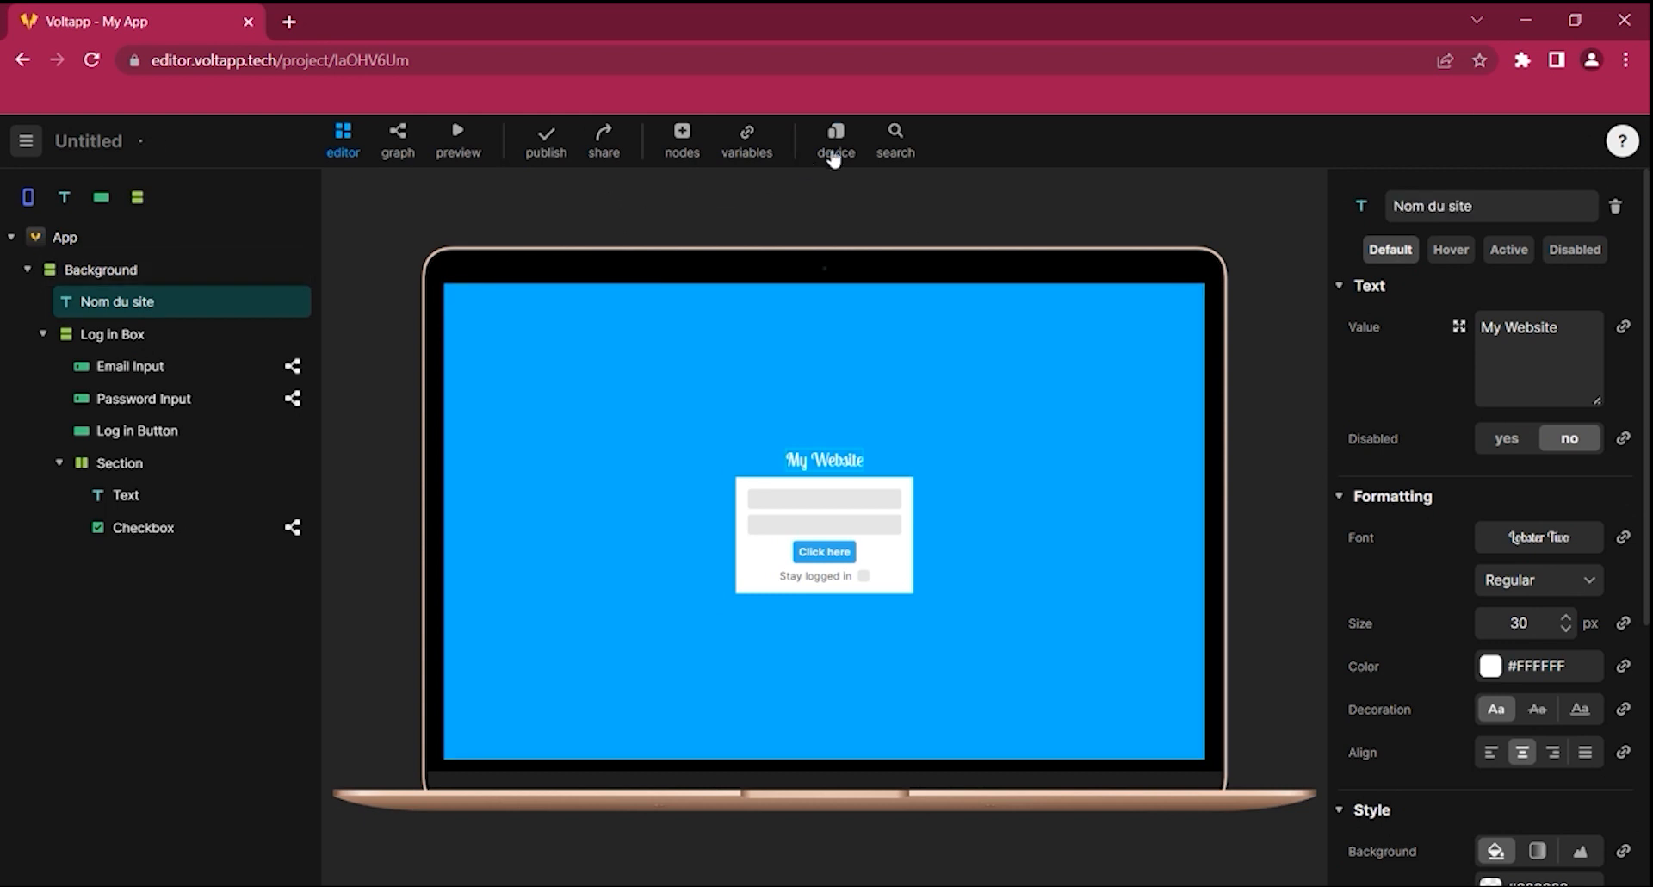
Switch the editor's display device to iPhone X and close the device settings
click(836, 138)
scroll(856, 454, down, 5)
click(786, 505)
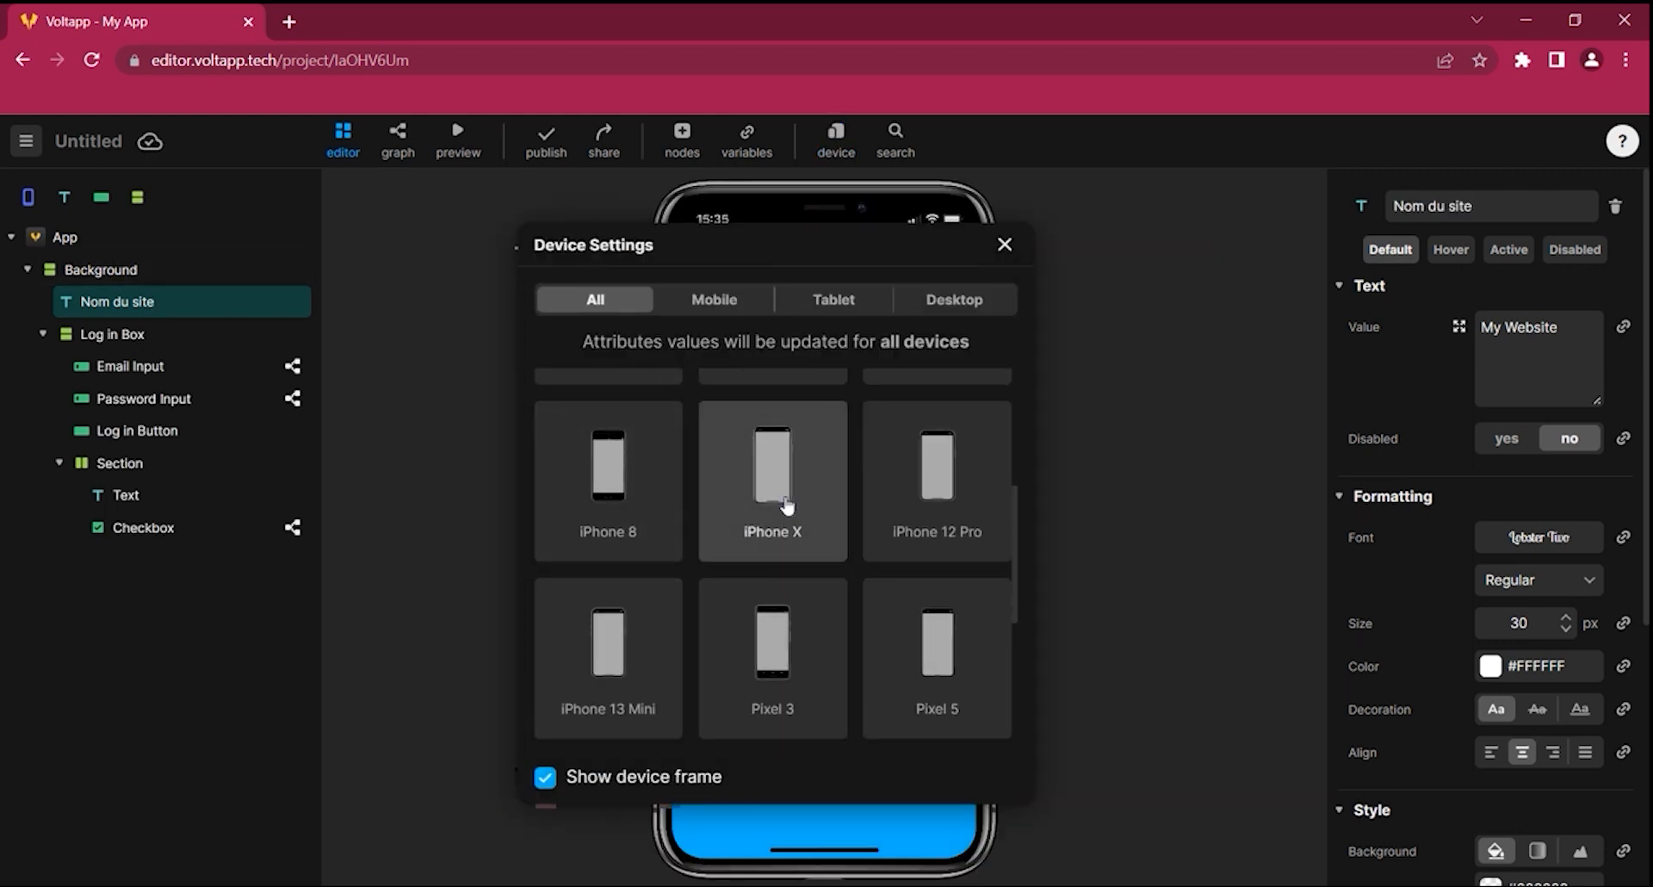
click(1004, 247)
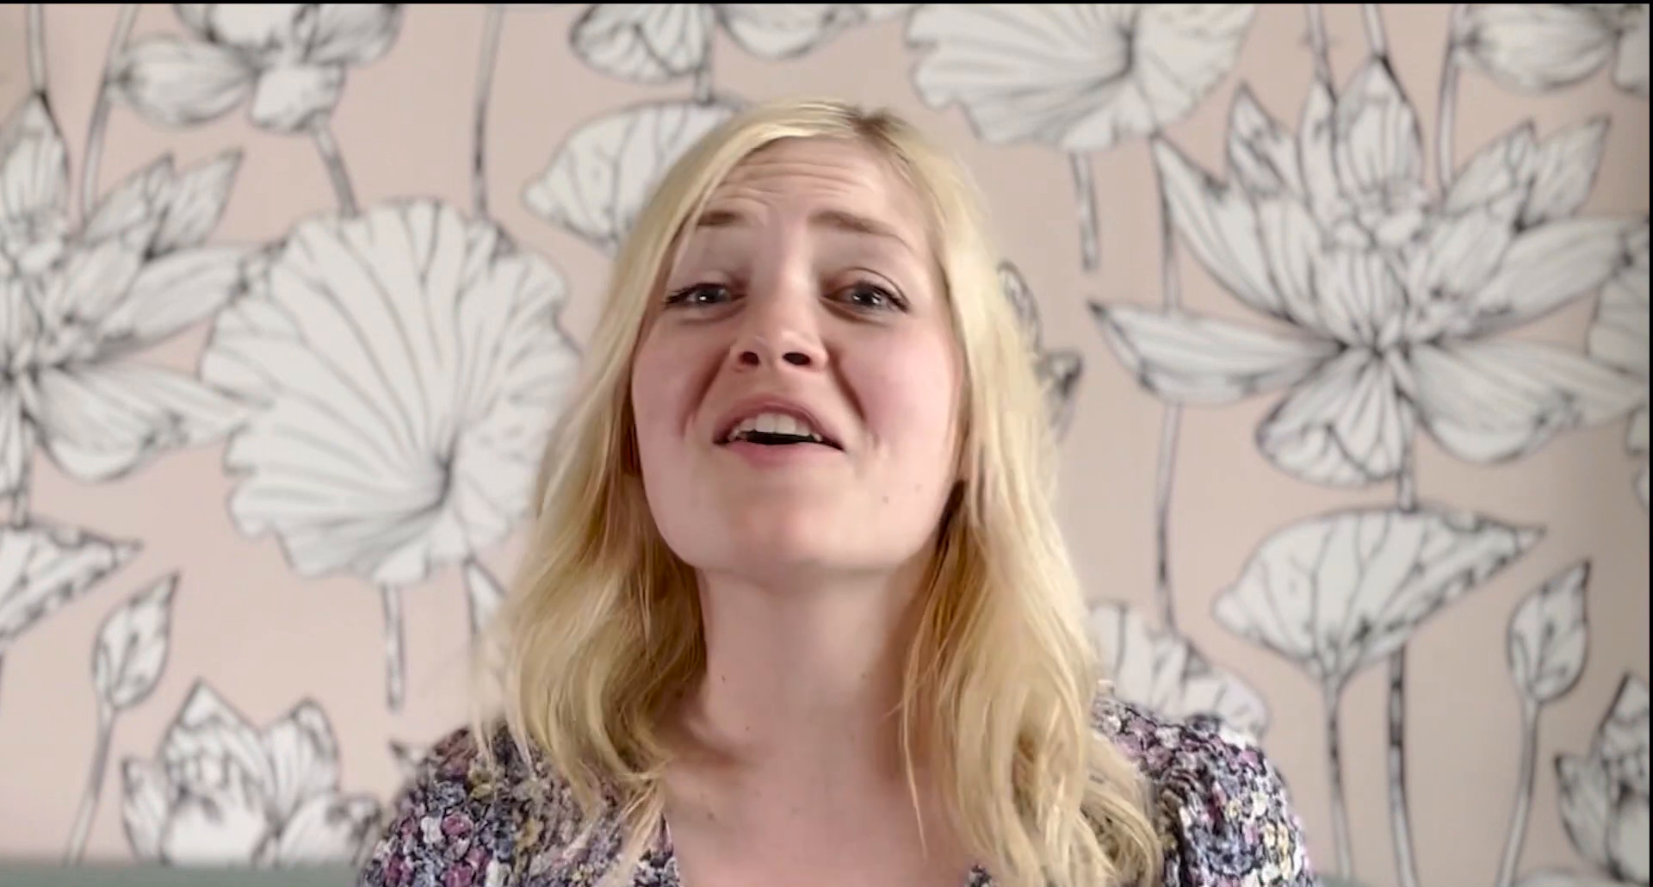